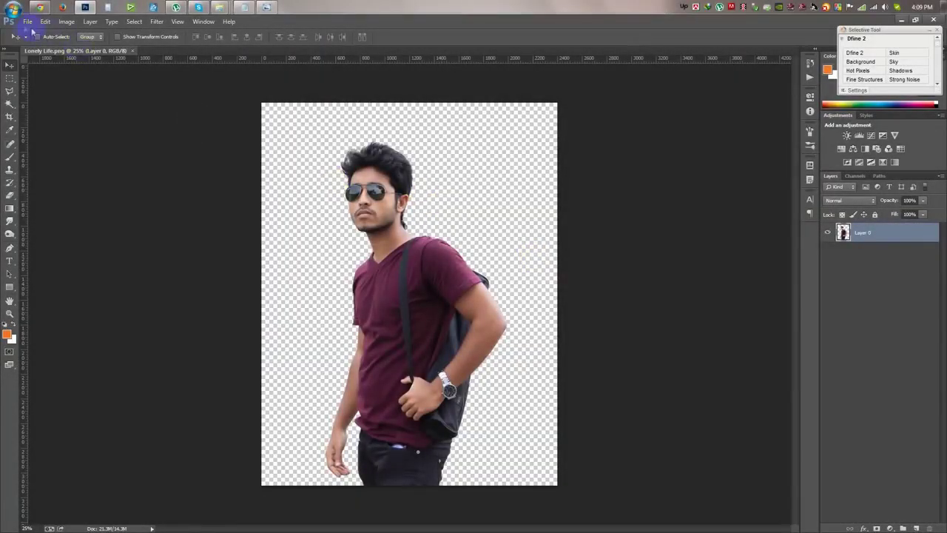
- Create a new white 1920 × 1080 px document at 72 ppi, RGB 8-bit, from the preset
left_click(28, 21)
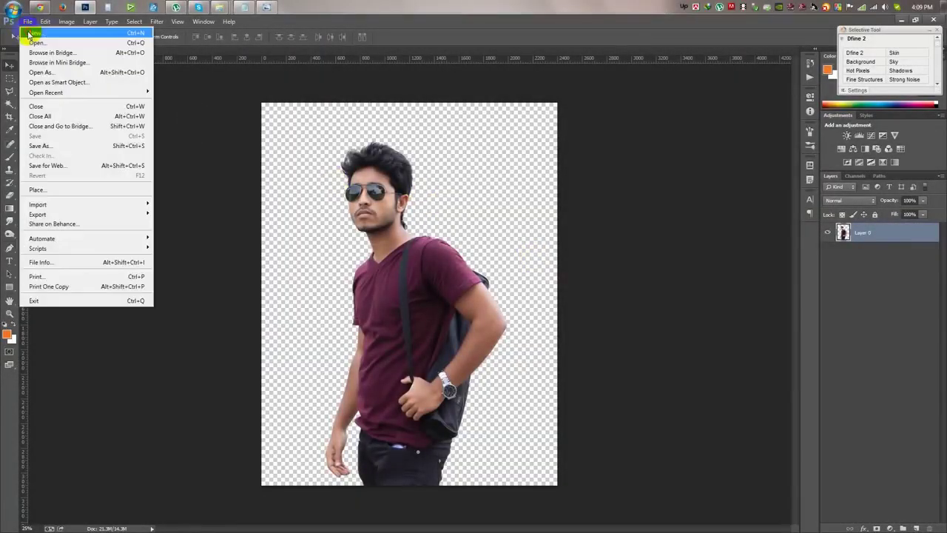
left_click(393, 140)
left_click(396, 175)
key("Tab")
left_click(455, 200)
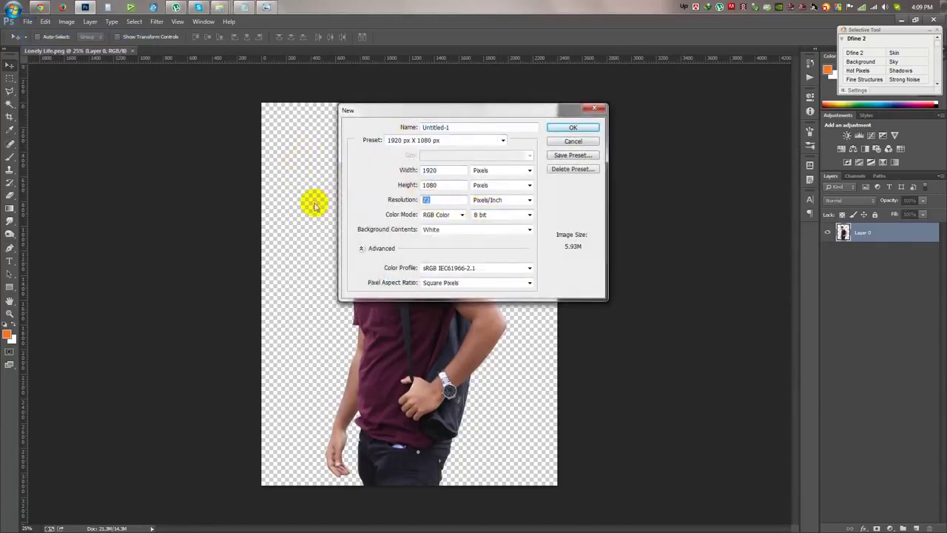
left_click(518, 215)
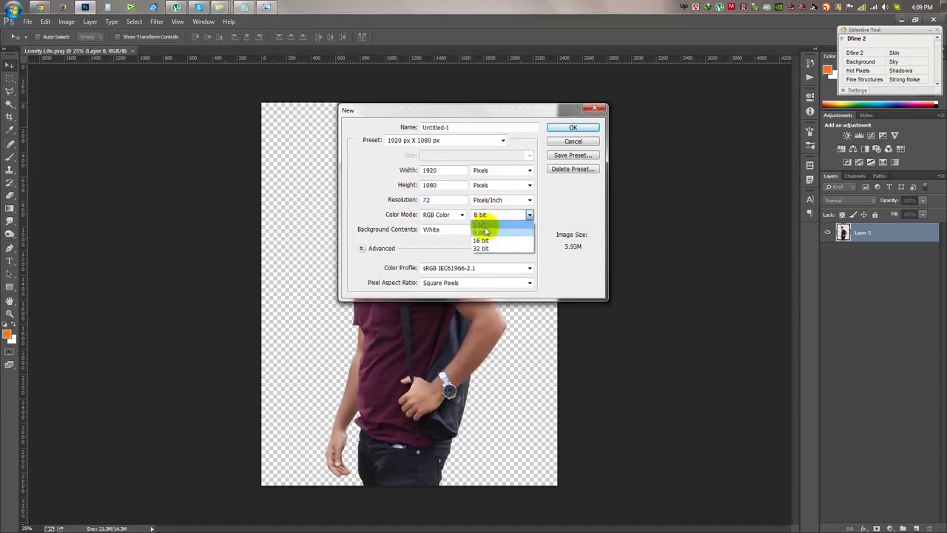
left_click(482, 233)
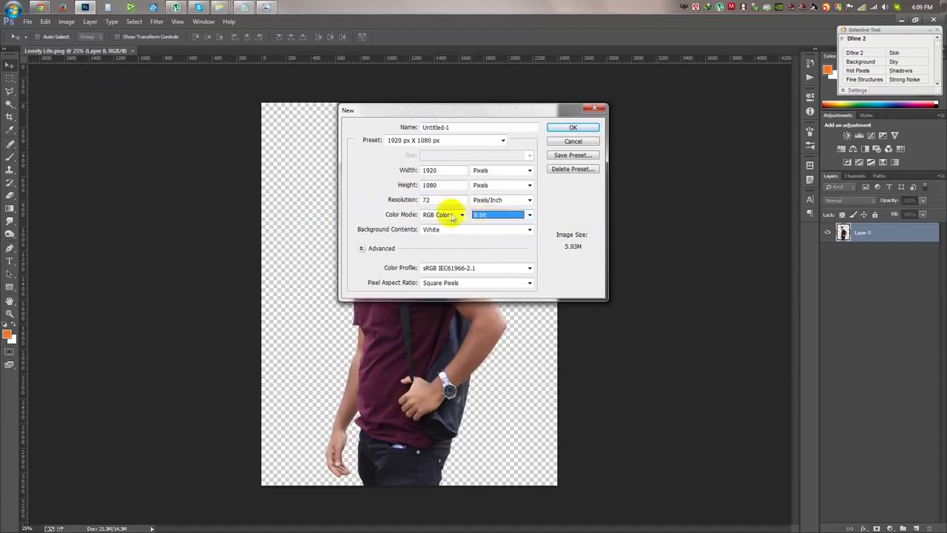
left_click(501, 171)
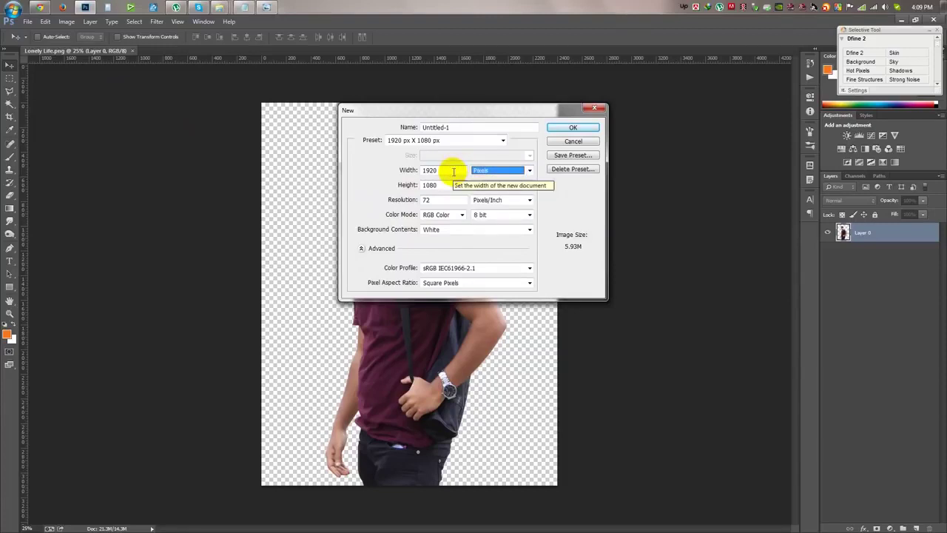
left_click(577, 128)
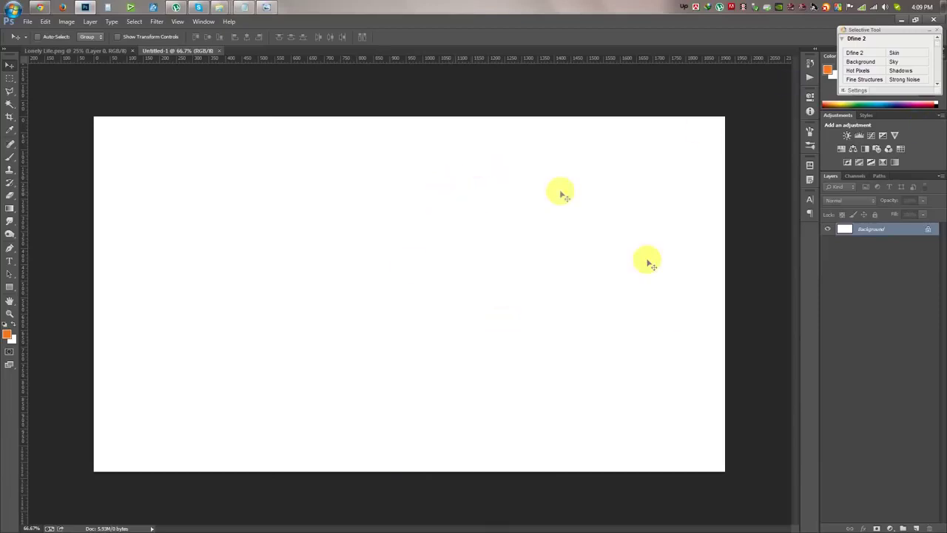
- Add a Gradient Fill layer using a black-white preset, radial, reversed, at angle 0
left_click(890, 527)
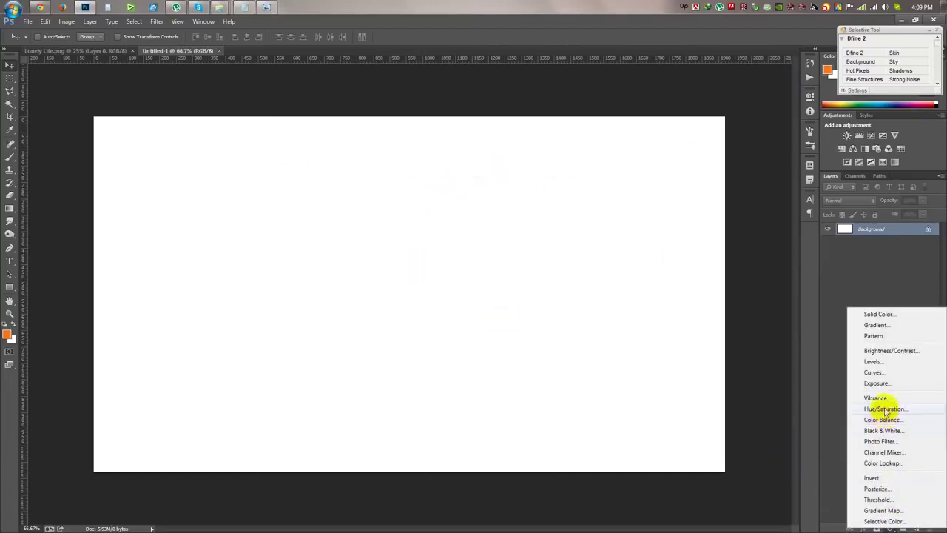
left_click(870, 331)
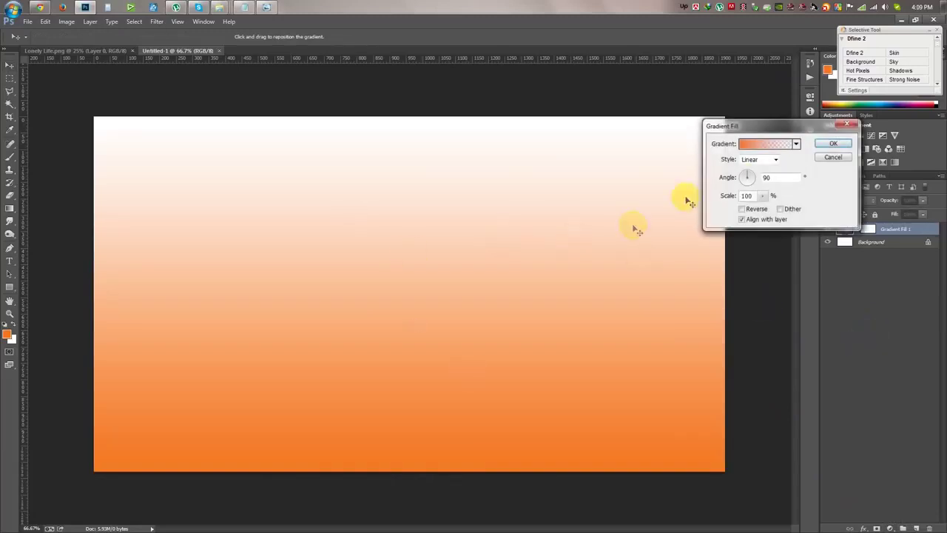
left_click(797, 143)
left_click(754, 165)
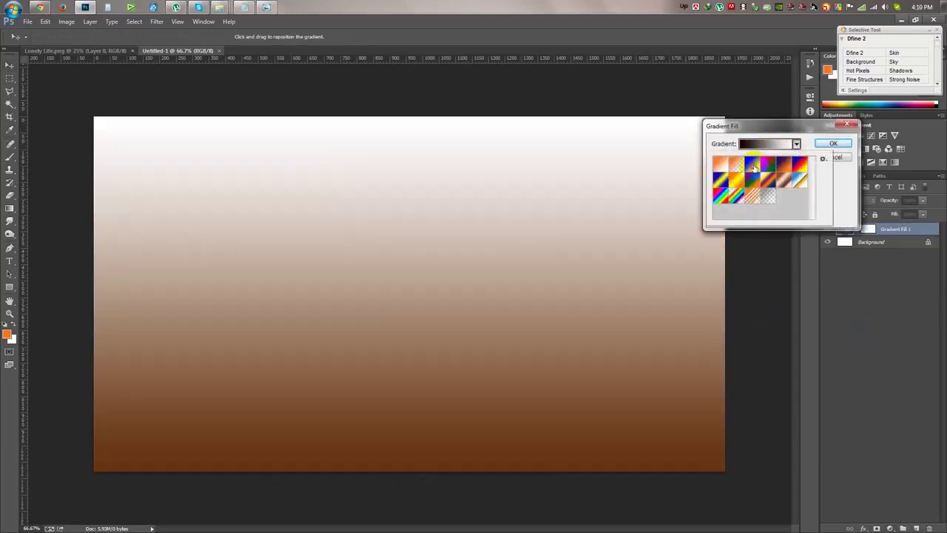
left_click_drag(763, 126, 627, 107)
left_click(622, 140)
left_click(618, 158)
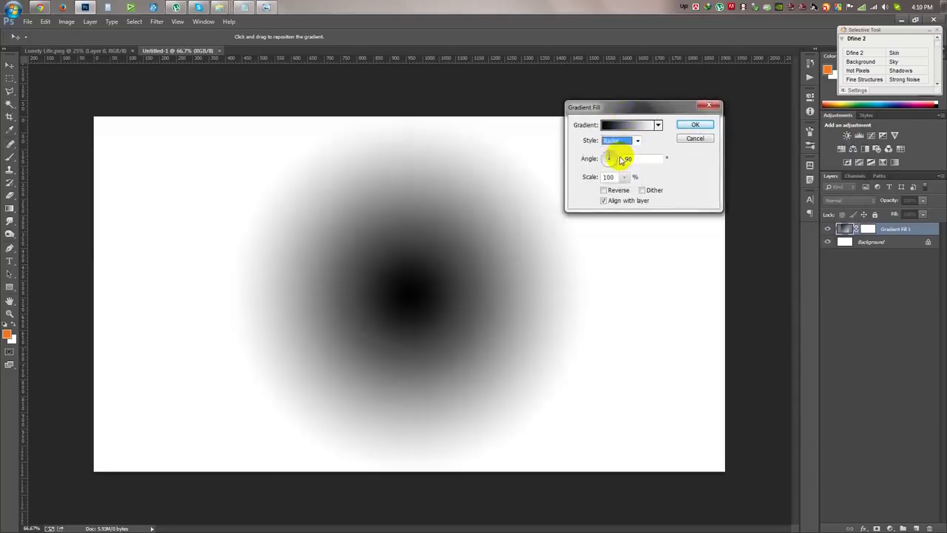
left_click(615, 191)
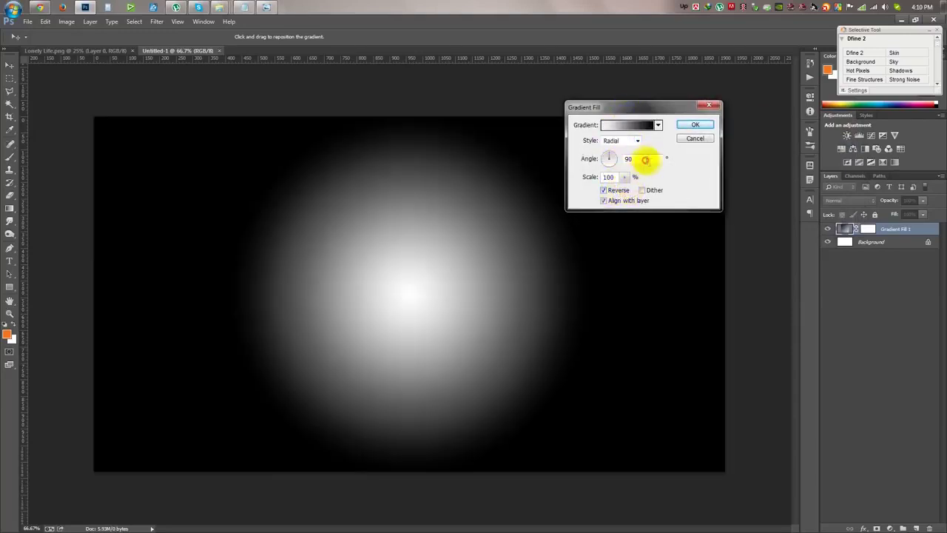
left_click(609, 161)
type("0")
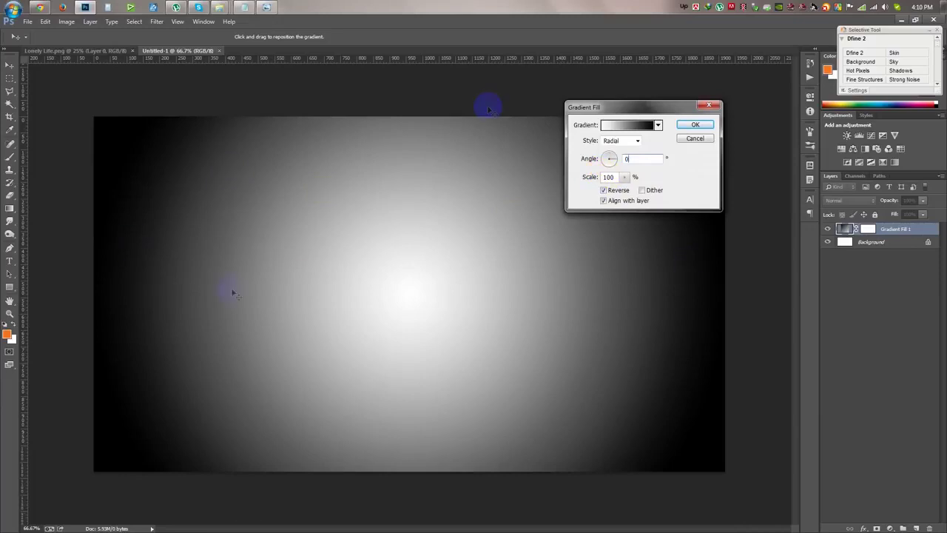
left_click(625, 177)
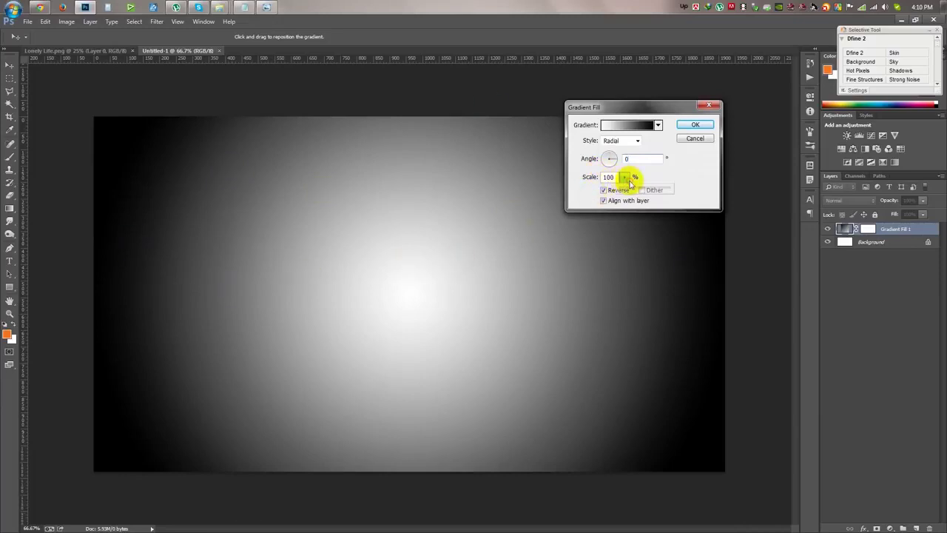
left_click(696, 124)
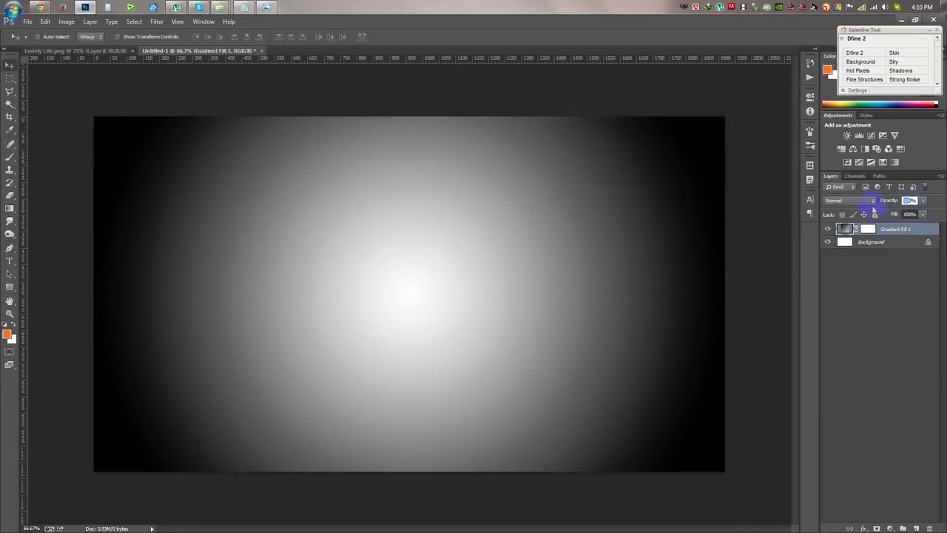
- Widen the gradient to 189% scale and lower the gradient layer's opacity to 36%
type("40")
key("Return")
double_click(845, 230)
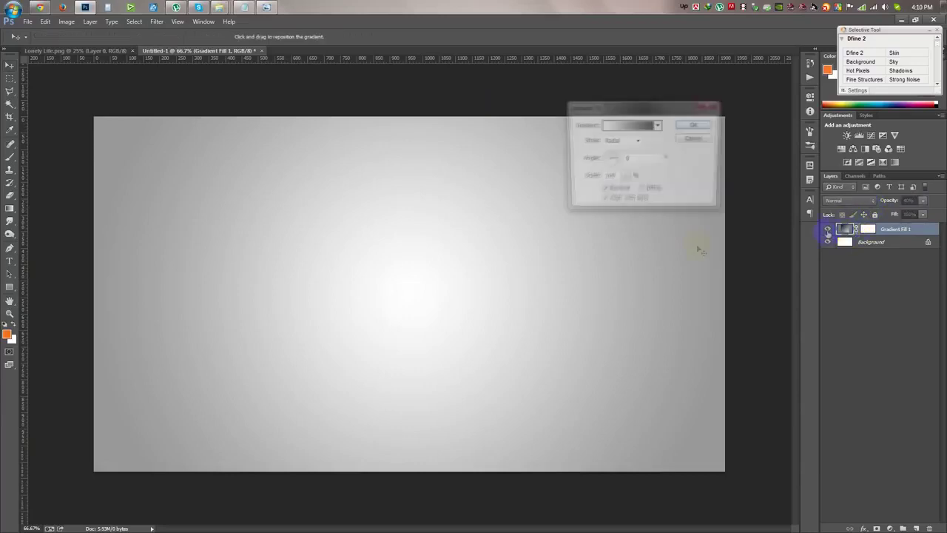
left_click(625, 177)
left_click_drag(625, 189, 630, 191)
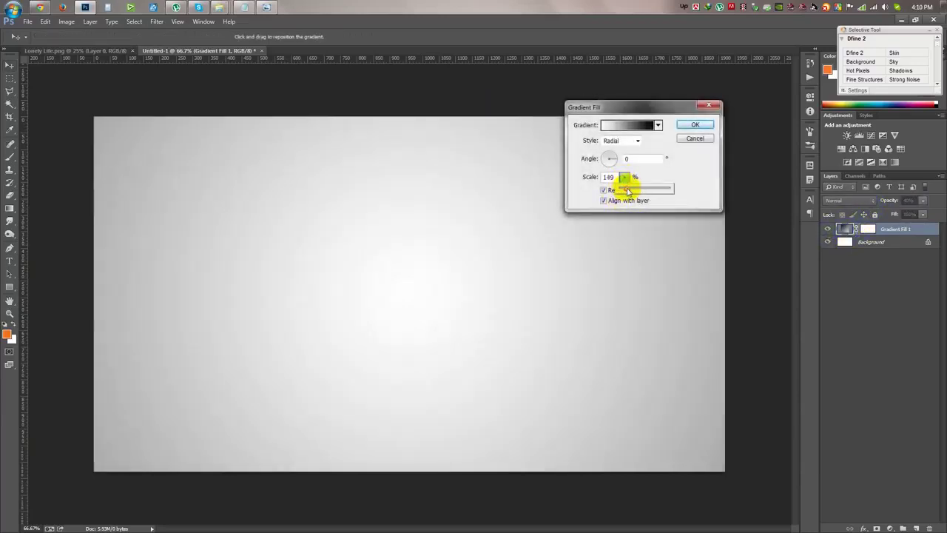
left_click(699, 124)
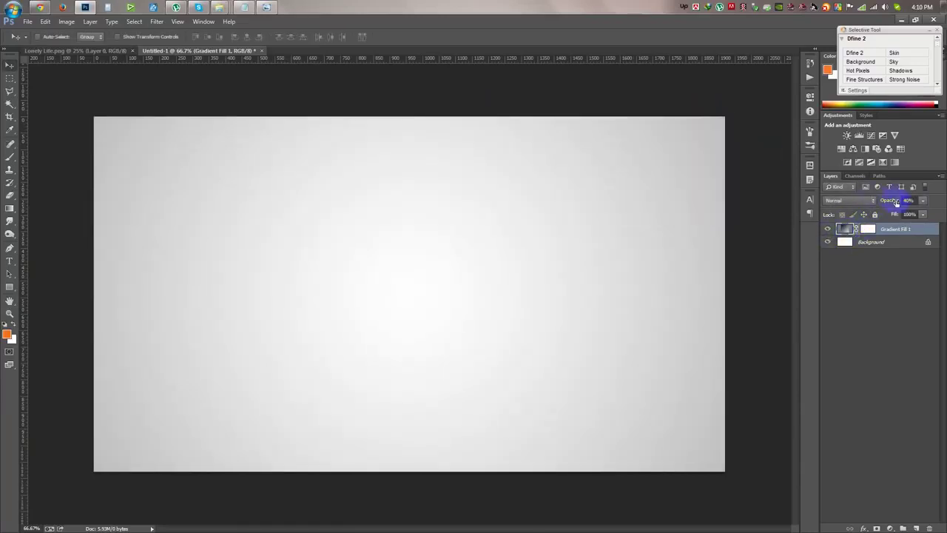
left_click_drag(899, 202, 884, 202)
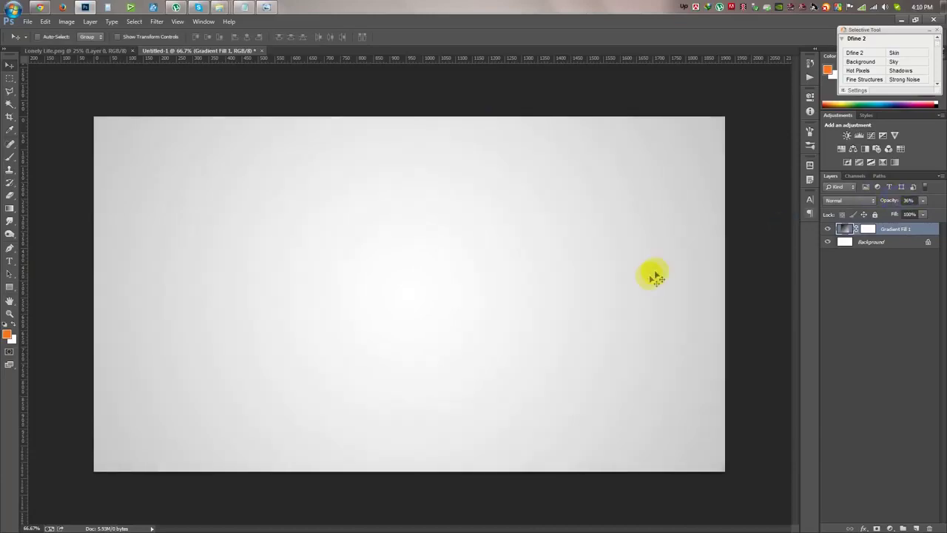
left_click(118, 51)
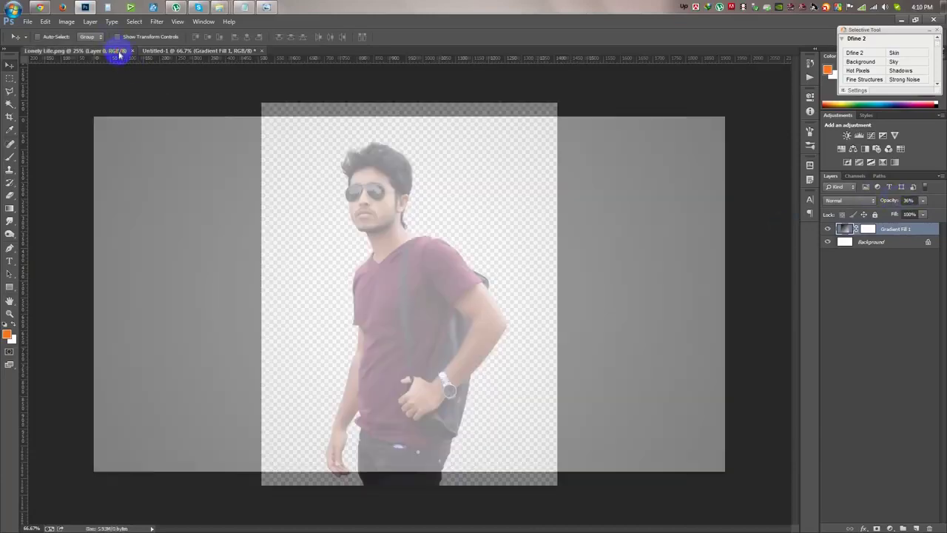
- Drag the portrait layer into Untitled-1 and scale it proportionally to about 39%
mouse_move(338, 186)
left_mouse_down()
mouse_move(213, 51)
mouse_move(383, 231)
left_mouse_up()
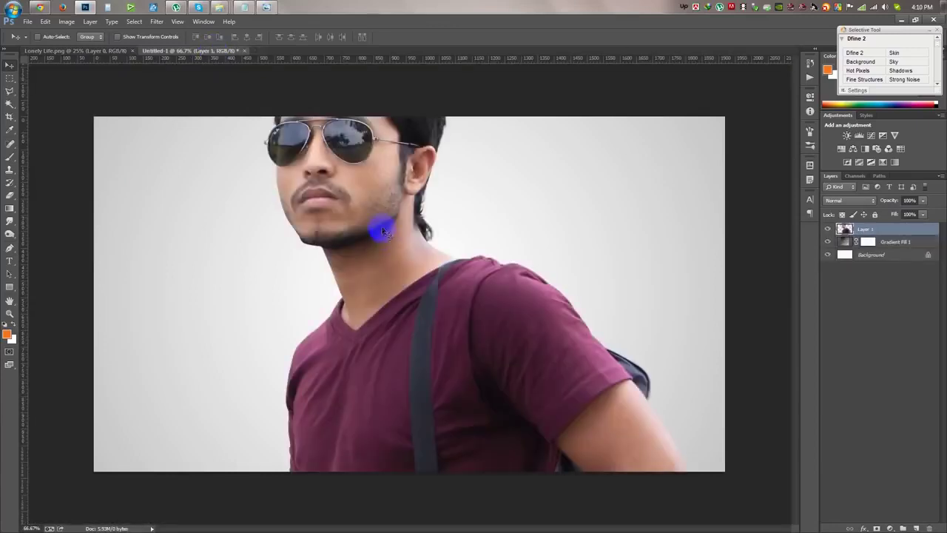
key("ctrl+t")
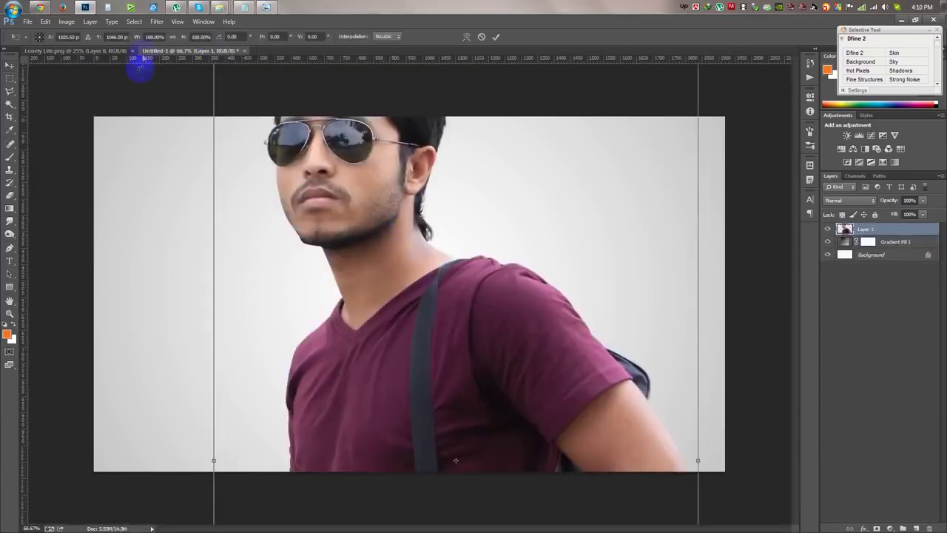
left_click(173, 37)
left_click_drag(135, 42, 104, 61)
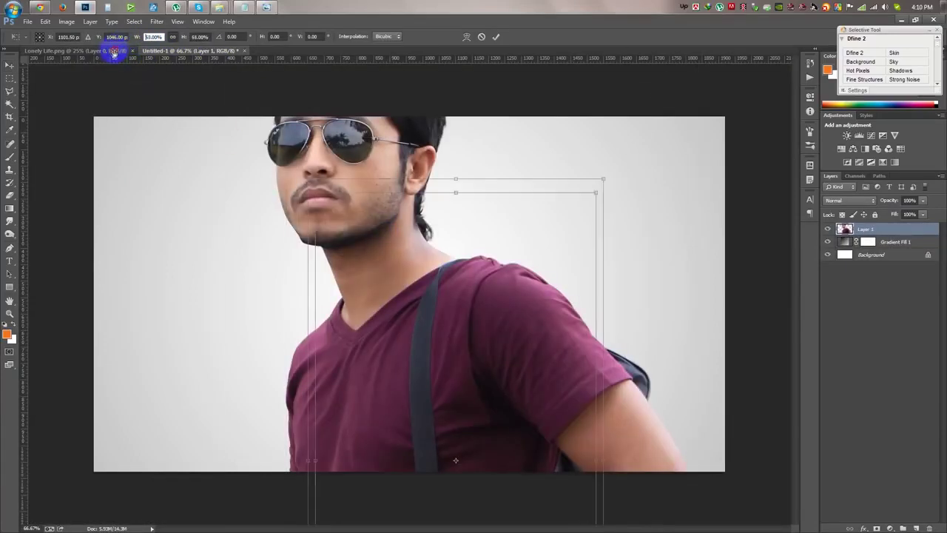
- Centre the portrait over the gradient, fine-tune it to about 37%, and commit the transform
left_click_drag(509, 398, 482, 248)
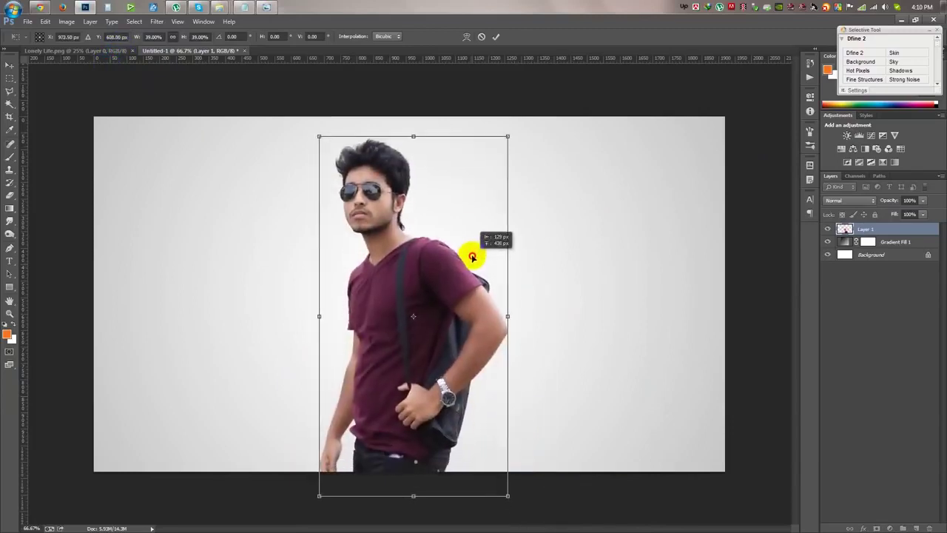
left_click_drag(517, 126, 512, 131)
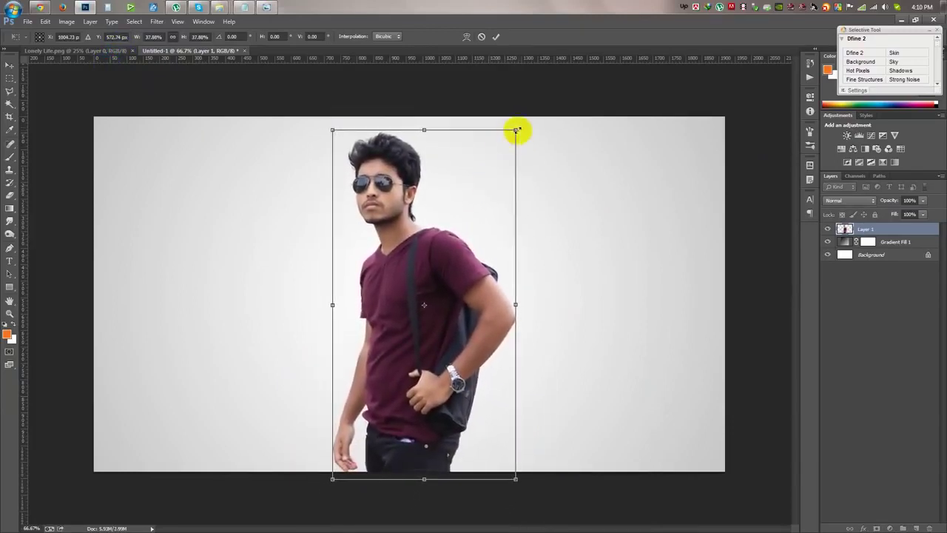
left_click_drag(518, 131, 509, 140)
left_click_drag(465, 176, 470, 174)
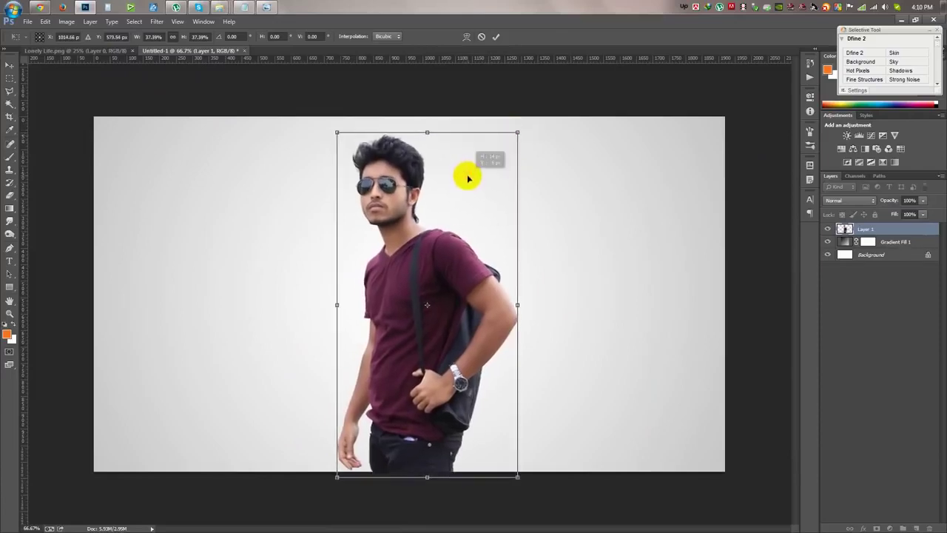
left_click(496, 39)
scroll(442, 275, "up", 2)
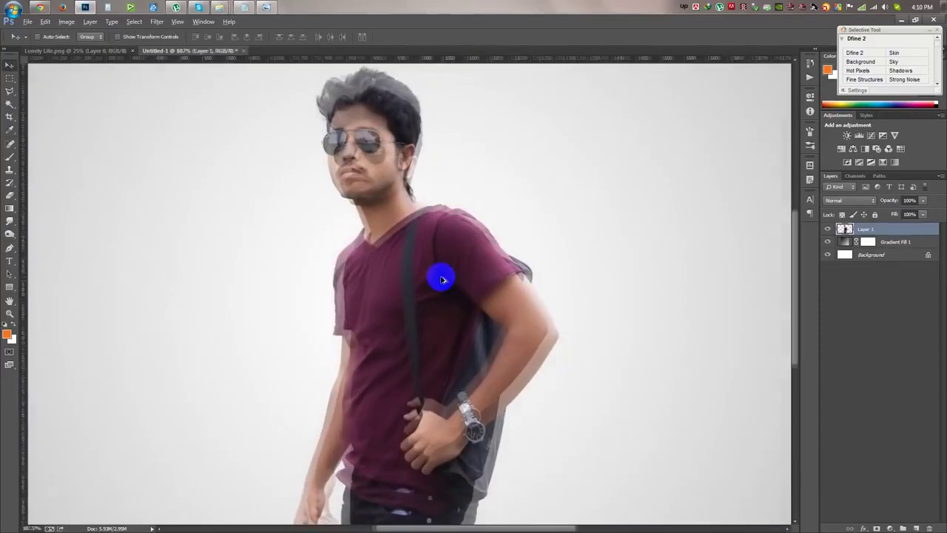
scroll(434, 271, "down", 1)
scroll(422, 264, "up", 1)
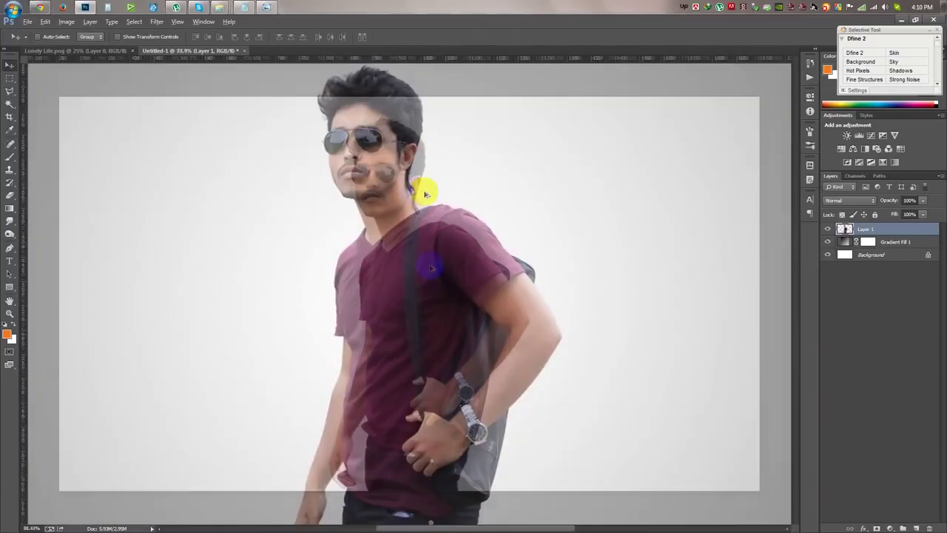
scroll(318, 84, "up", 2)
scroll(493, 142, "up", 1)
scroll(500, 254, "up", 1)
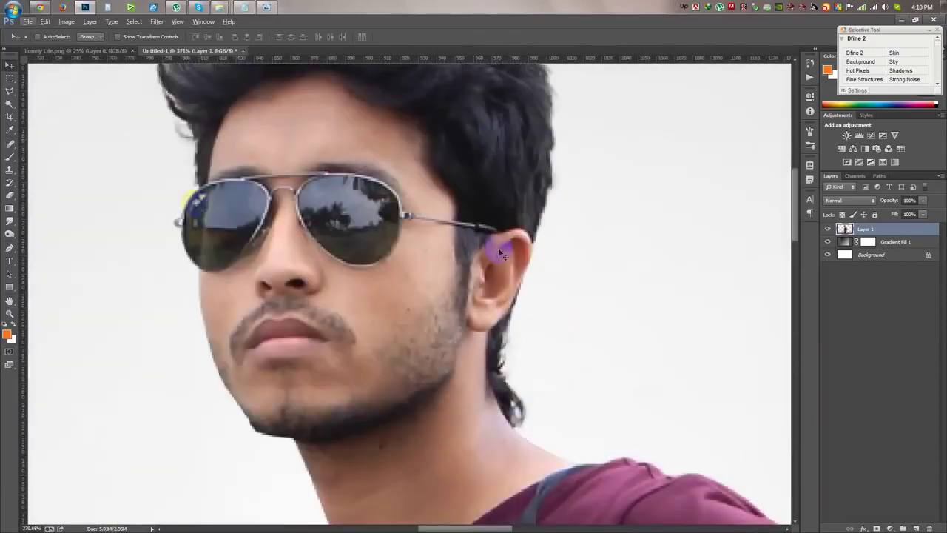
- Pick the Spot Healing Brush and apply Image > Auto Contrast to the portrait
left_click(11, 145)
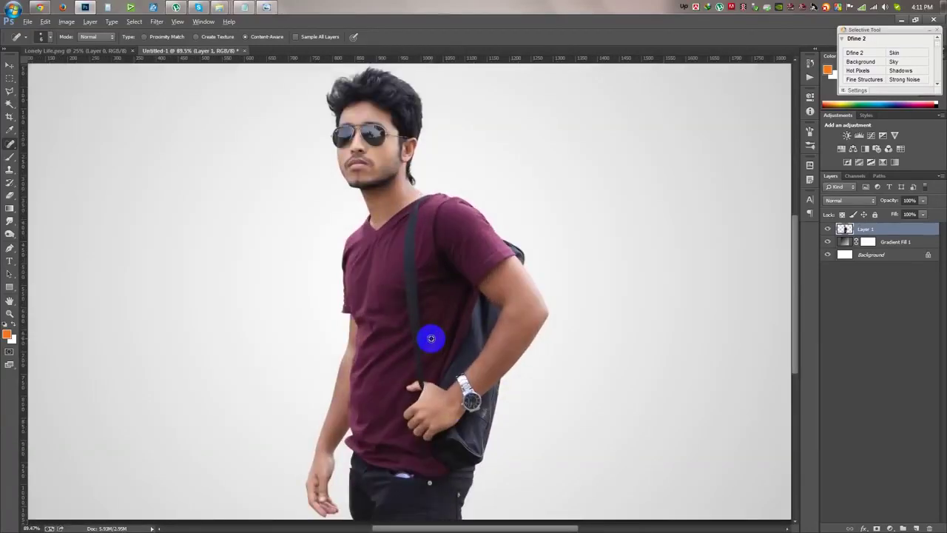
left_click(66, 22)
left_click(98, 71)
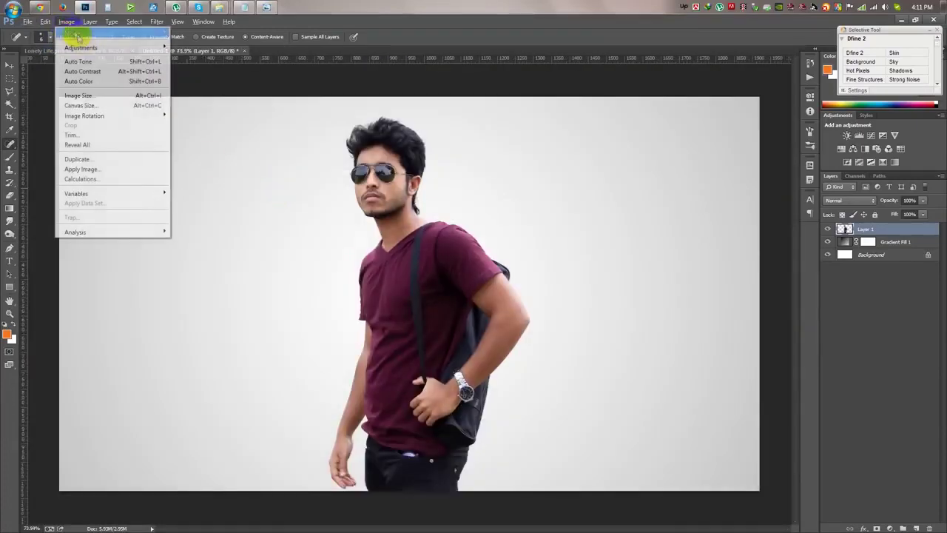
left_click(200, 58)
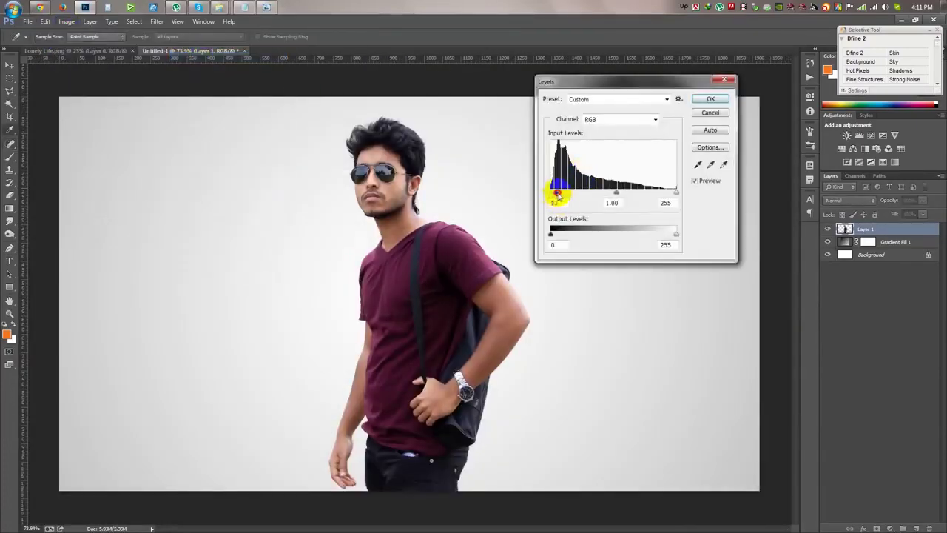
- Apply Levels with the black input at 19, then preview Vibrance at +100 and dismiss it
left_click_drag(556, 194, 560, 194)
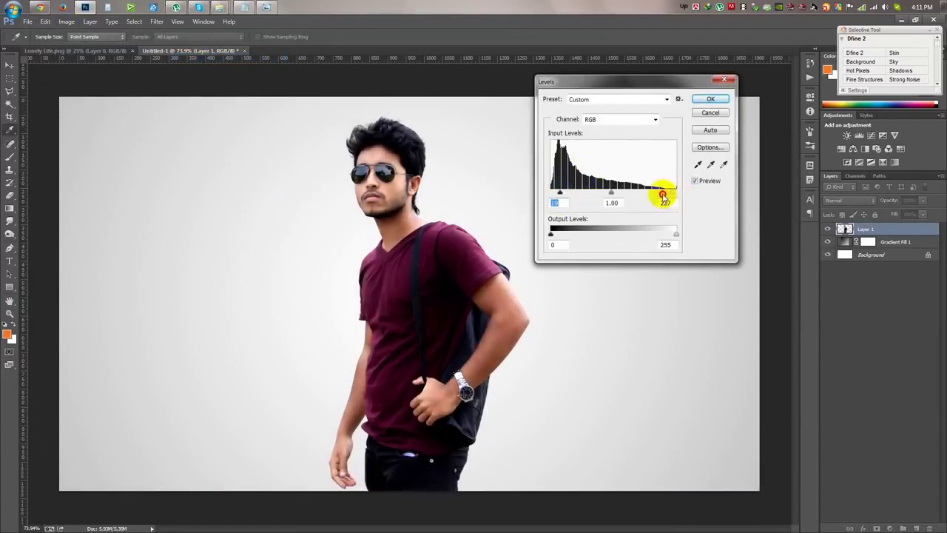
left_click(707, 99)
left_click(67, 22)
mouse_move(80, 47)
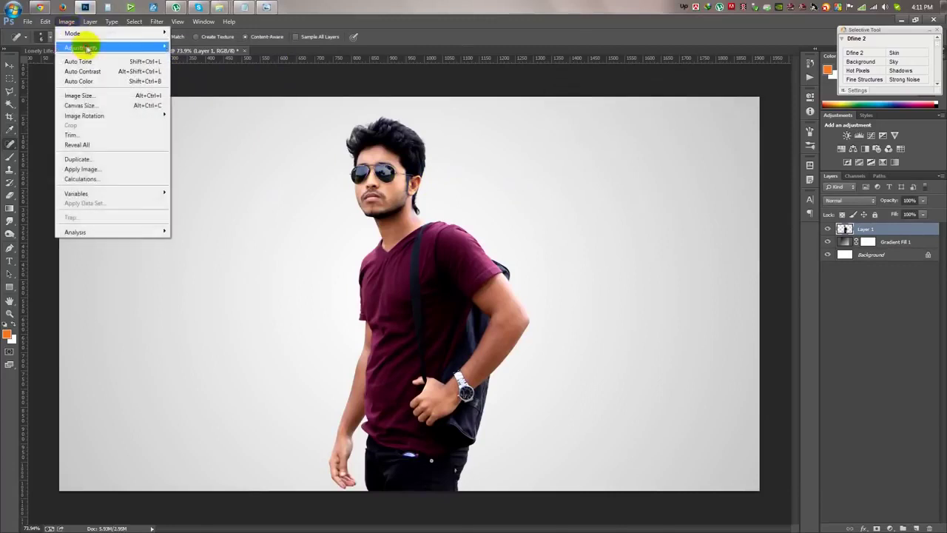
left_click(190, 92)
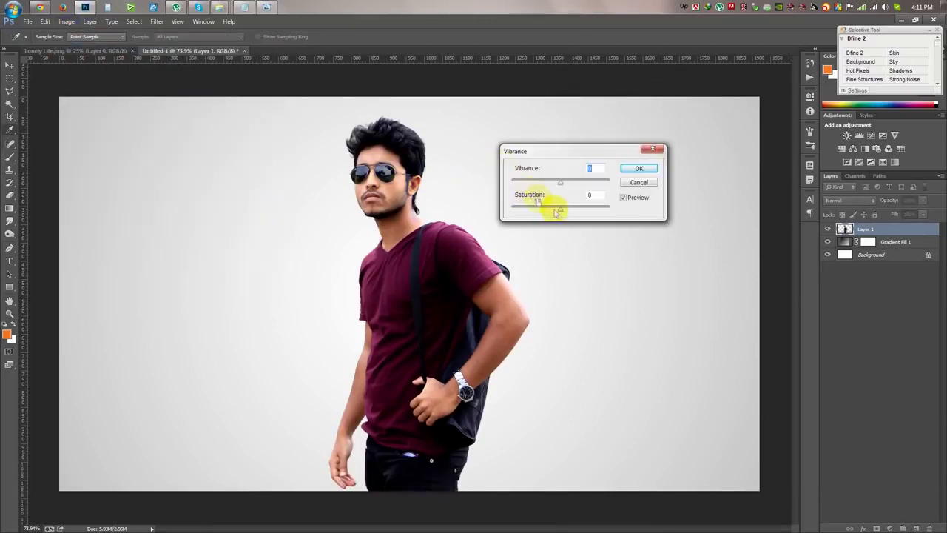
left_click_drag(560, 210, 578, 212)
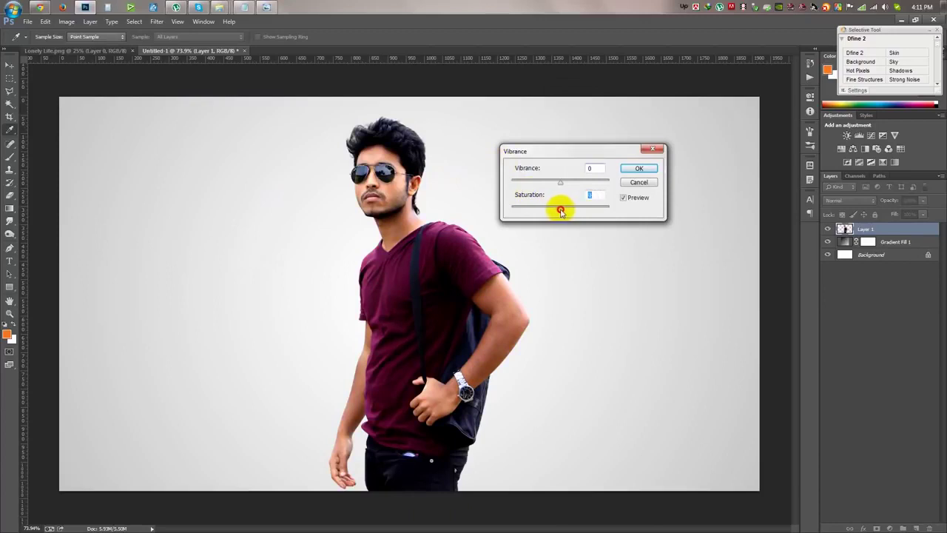
left_click_drag(567, 185, 613, 186)
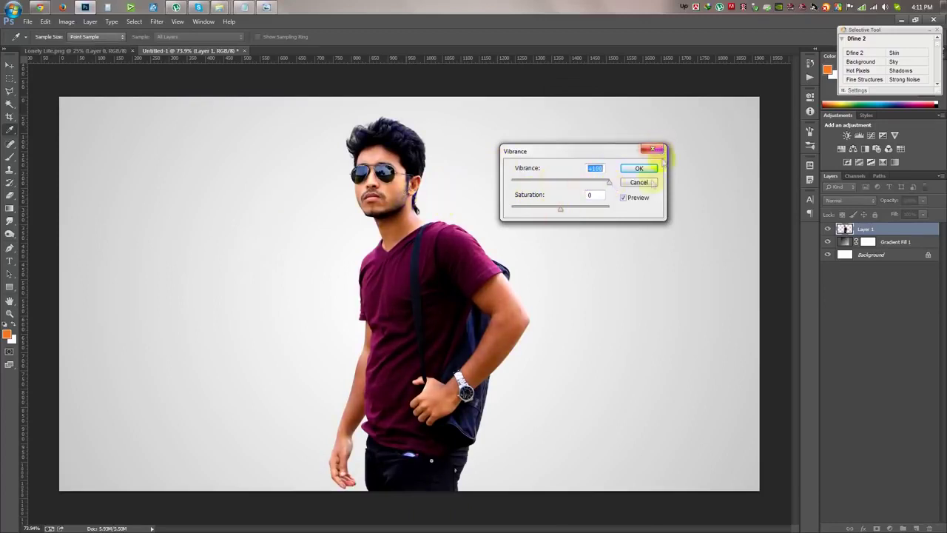
left_click(640, 169)
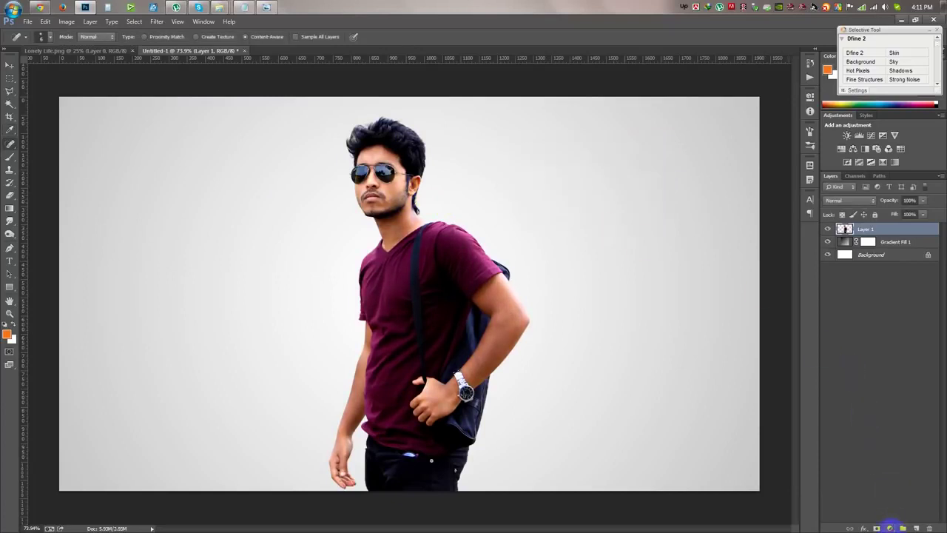
- Add a Vibrance adjustment layer clipped to Layer 1, with Saturation raised to +36
left_click(890, 529)
left_click(877, 398)
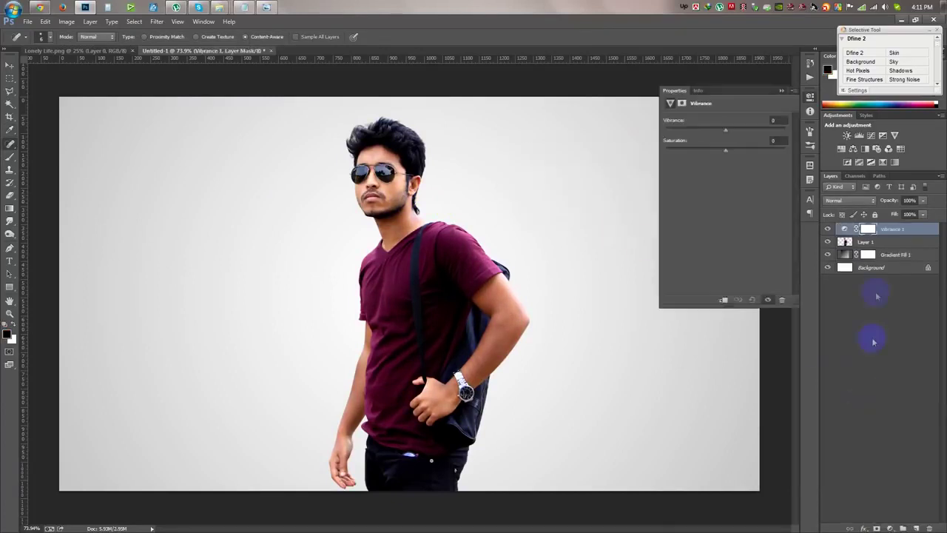
right_click(901, 237)
left_click(879, 293)
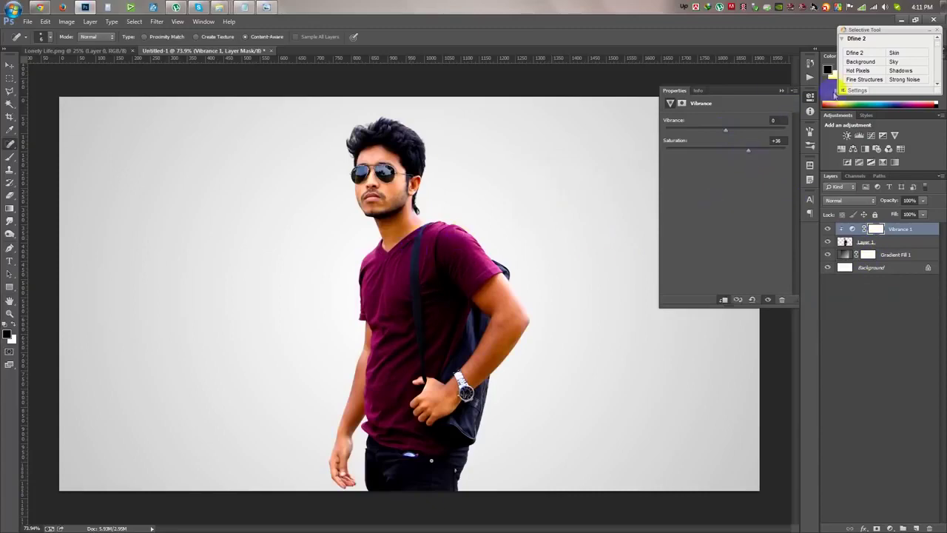
left_click(780, 92)
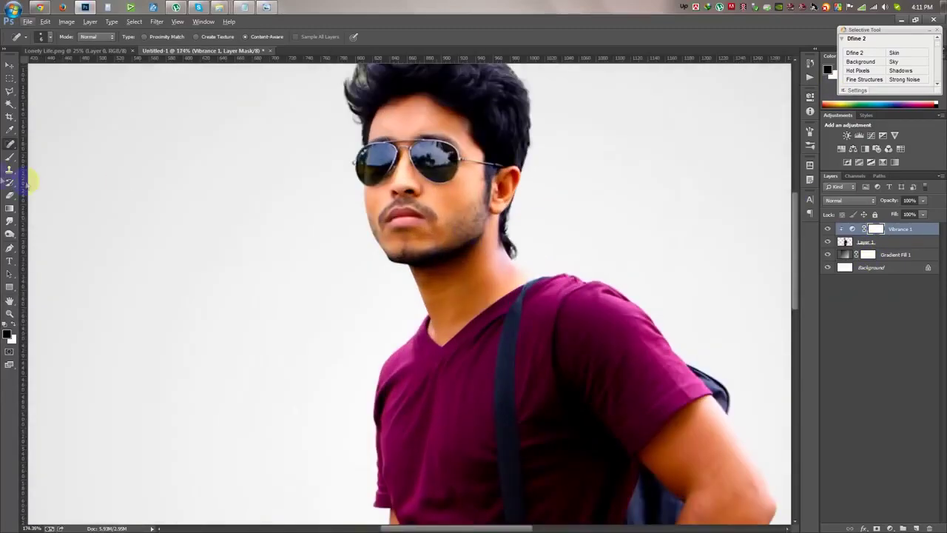
left_click(9, 157)
right_click(158, 184)
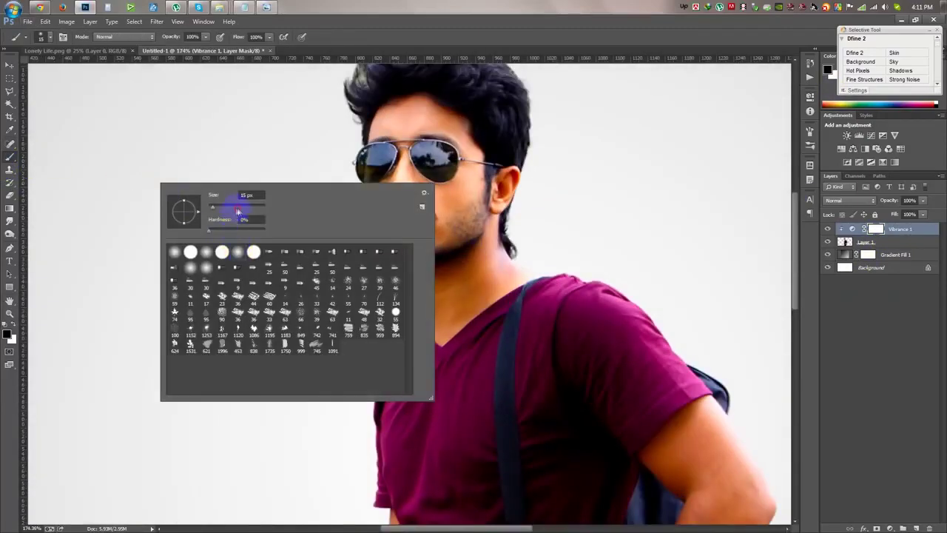
- Paint black on the Vibrance 1 mask over the neck, upper arm and forearm to remove the boost
left_click(310, 166)
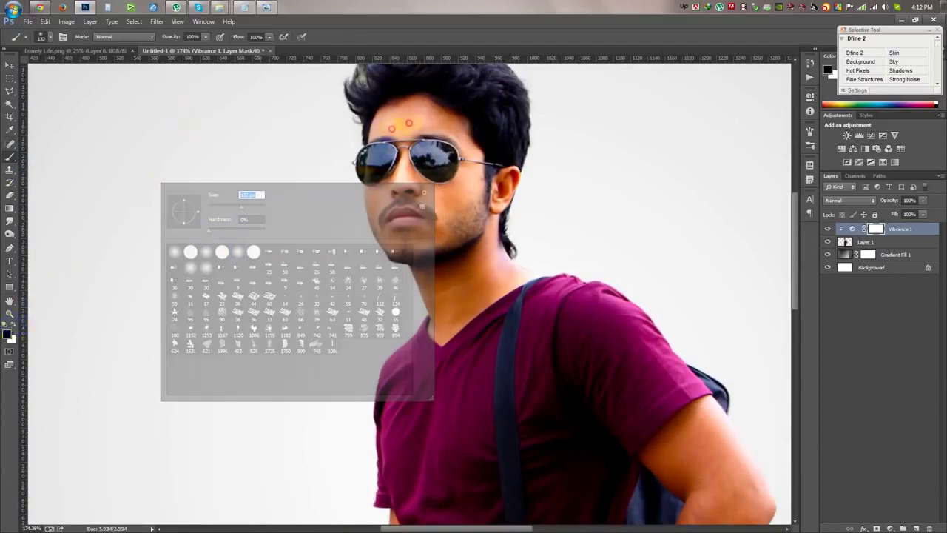
mouse_move(448, 241)
left_mouse_down()
mouse_move(448, 264)
mouse_move(444, 247)
left_mouse_up()
left_click_drag(543, 208, 403, 67)
left_click(499, 296)
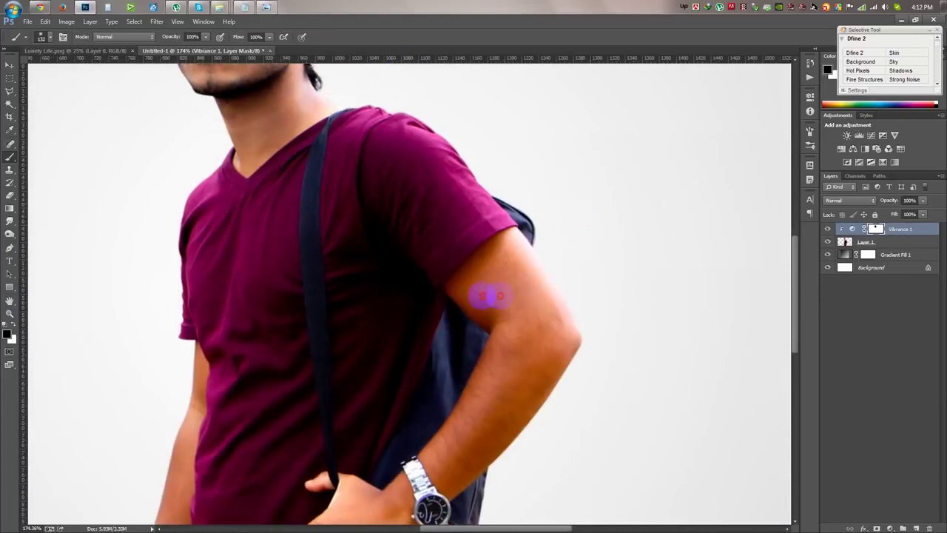
mouse_move(526, 270)
left_mouse_down()
mouse_move(535, 360)
mouse_move(514, 387)
mouse_move(533, 237)
left_mouse_up()
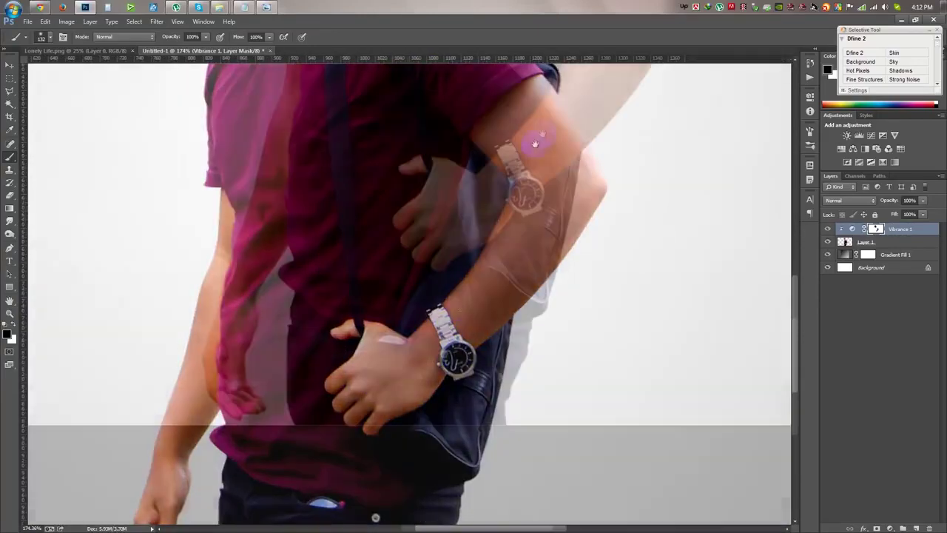
left_click_drag(381, 377, 477, 171)
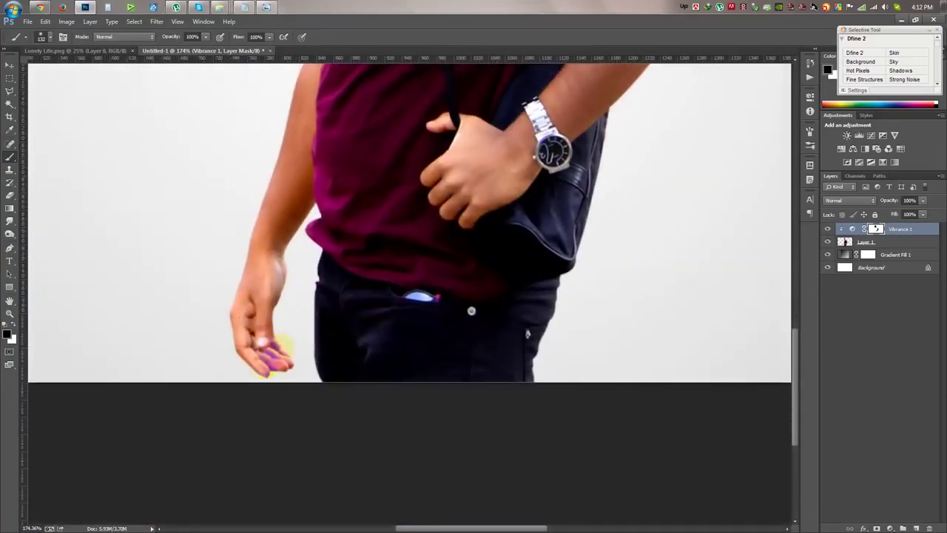
left_click_drag(280, 236, 296, 334)
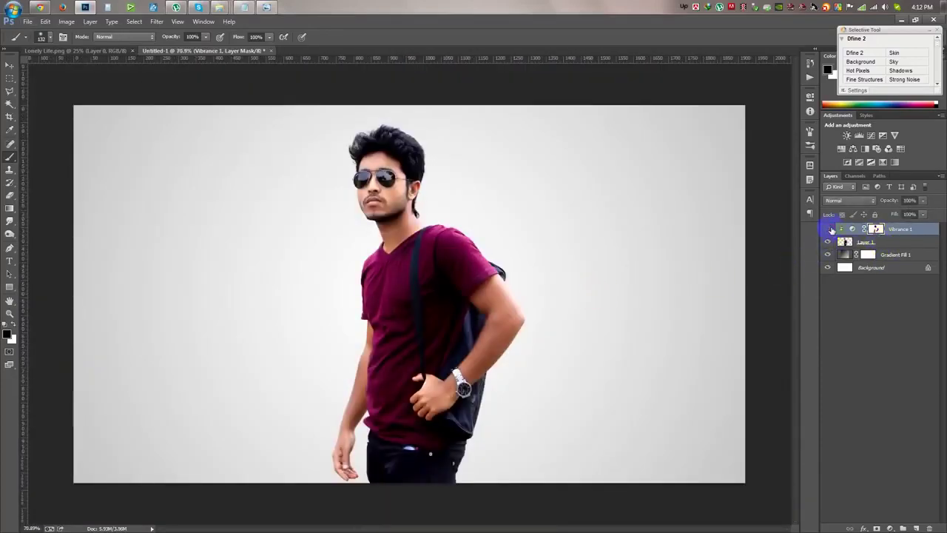
- Group Layer 1 and Vibrance 1 together into Group 1
left_click(9, 67)
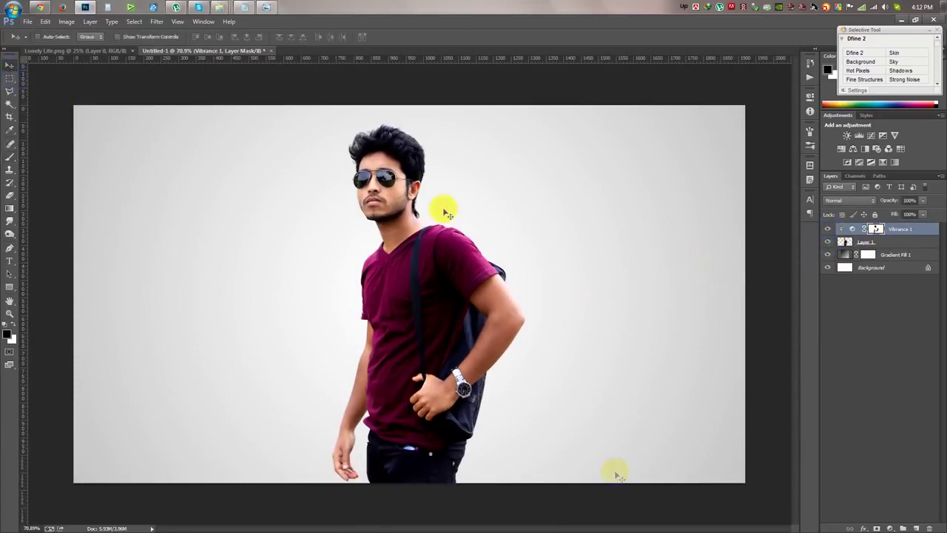
left_click(896, 244)
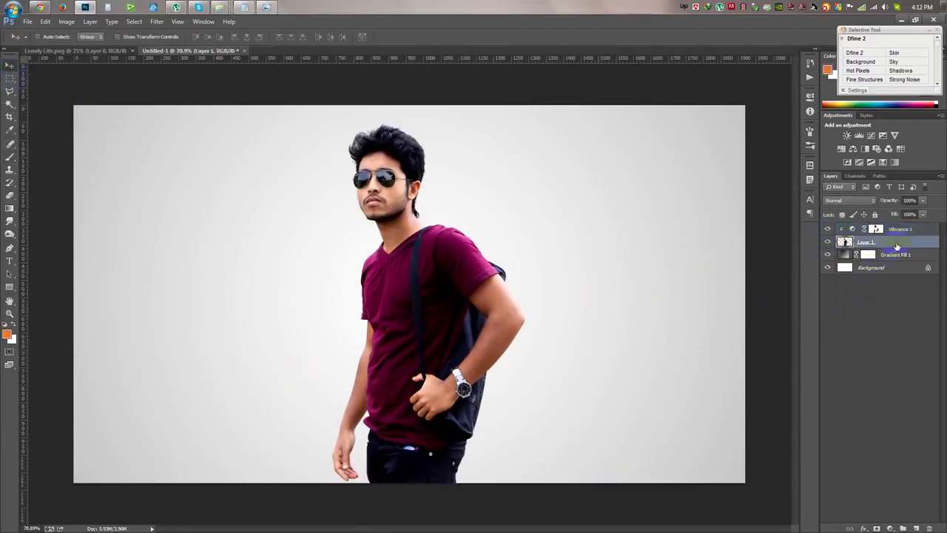
left_click(908, 231, "shift")
key("ctrl+g")
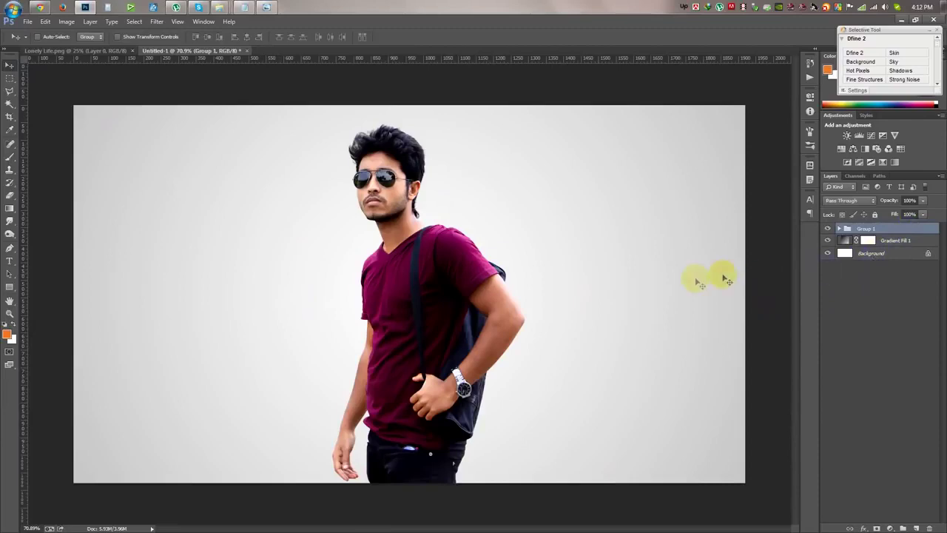
scroll(461, 184, "up", 10)
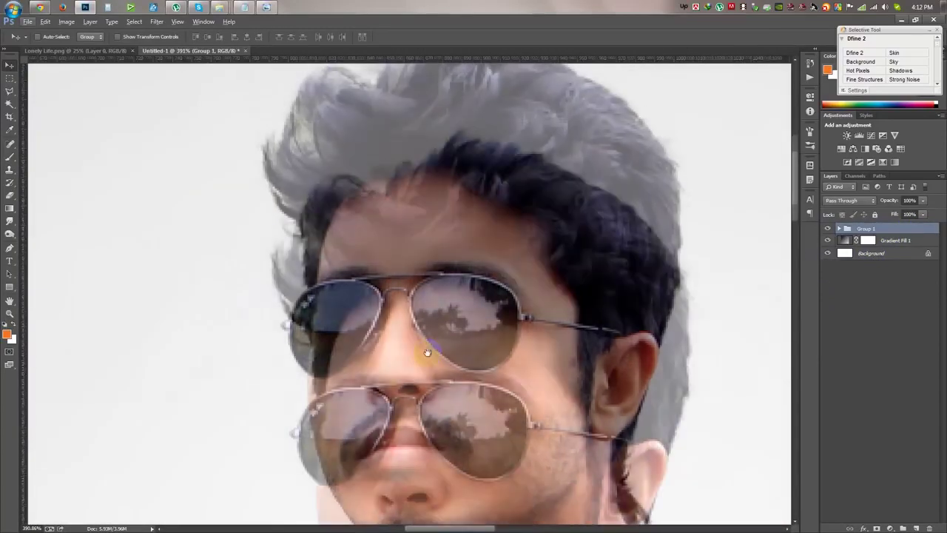
scroll(427, 352, "up", 3)
- Erase the bluish fringe along the top of the hair on Layer 1 inside Group 1
left_click(839, 229)
left_click(853, 254)
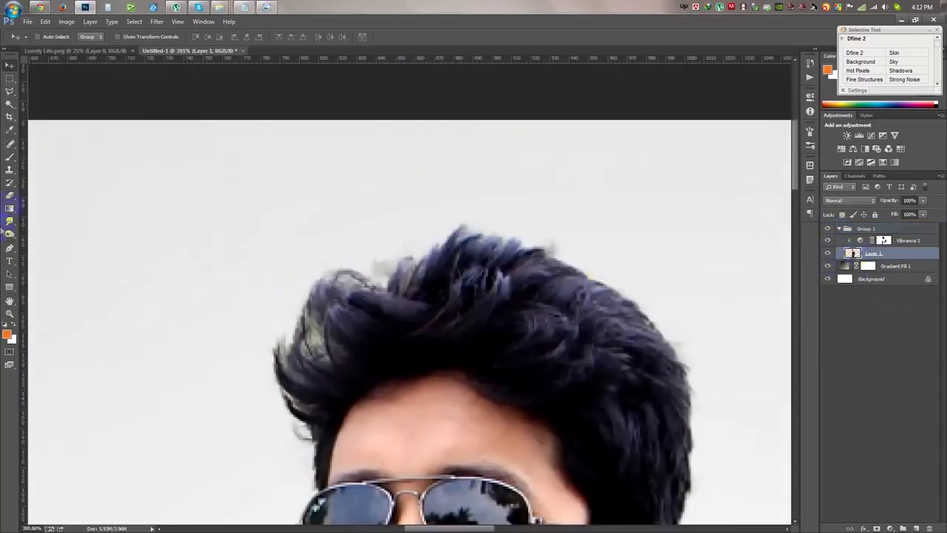
left_click(9, 196)
right_click(422, 243)
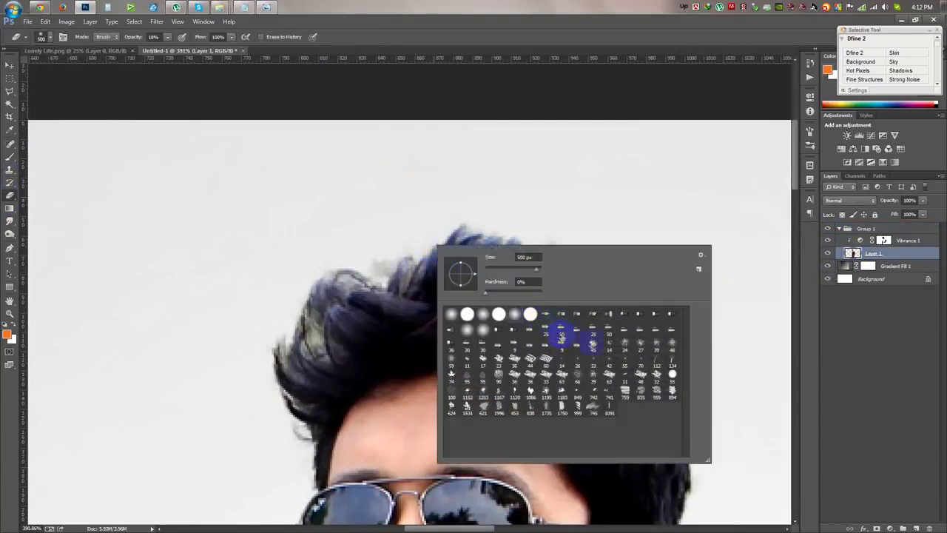
left_click(374, 248)
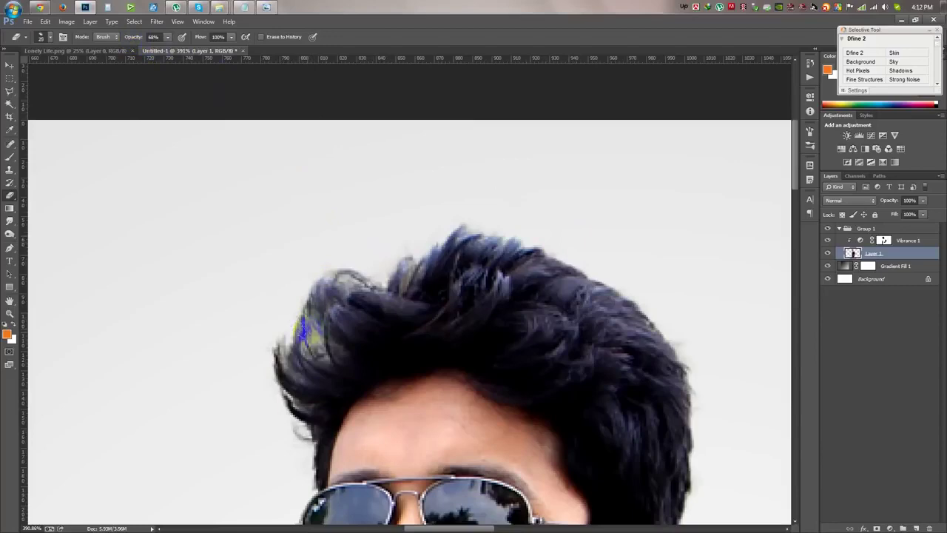
left_click_drag(303, 304, 320, 271)
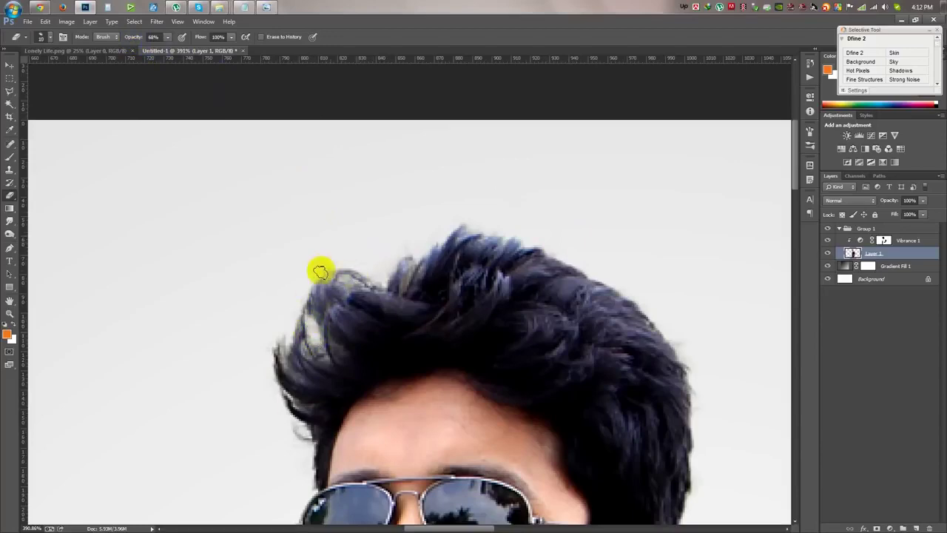
scroll(450, 290, "down", 3)
scroll(458, 302, "down", 3)
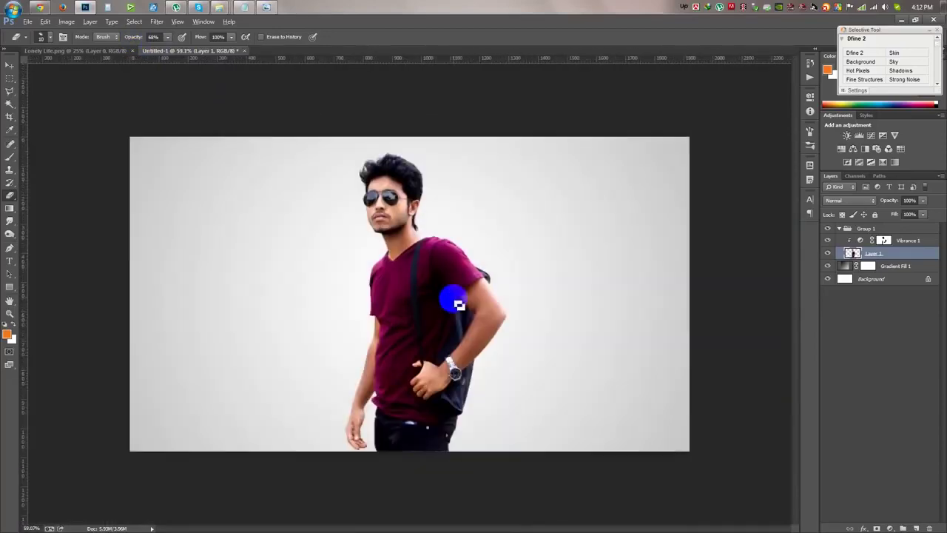
key("ctrl+shift+s")
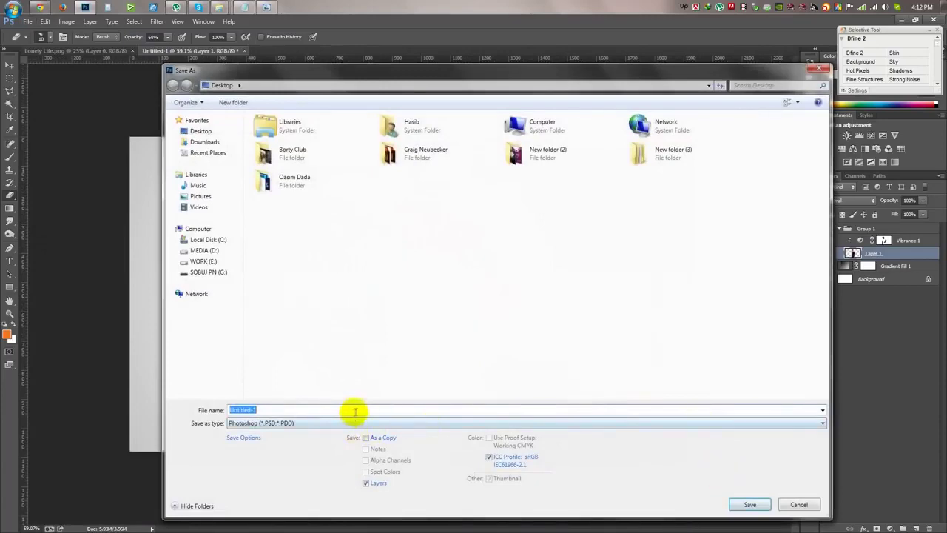
- Save the document as PSD.psd
type("D")
left_click(748, 504)
left_click(10, 66)
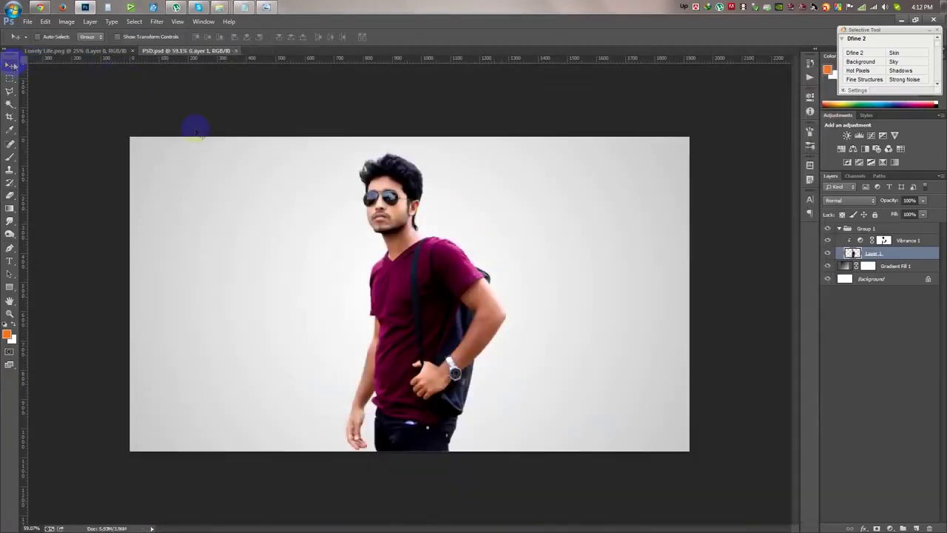
left_click_drag(494, 249, 453, 246)
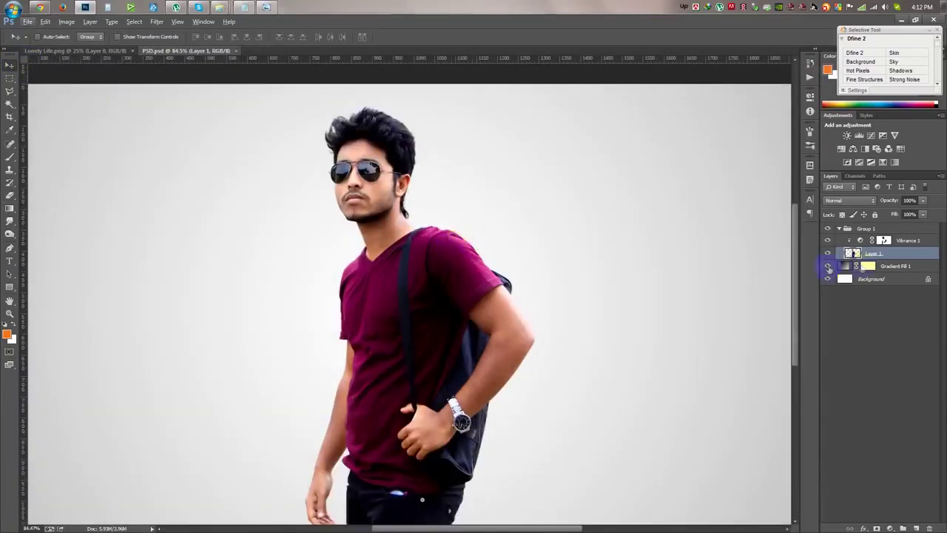
- Rename Group 1 to MAn and add a new empty layer above Gradient Fill 1
left_click(888, 264)
left_click(838, 228)
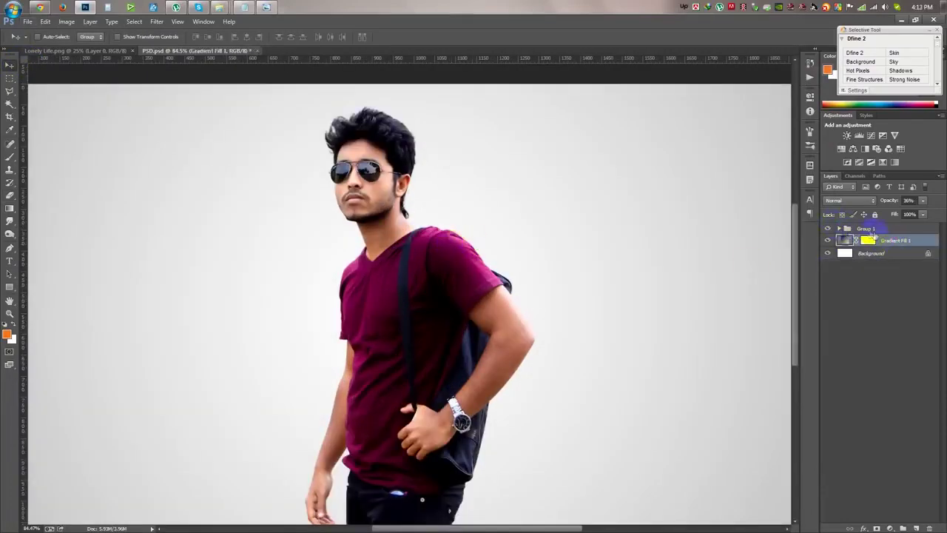
left_click(871, 229)
type("MAn")
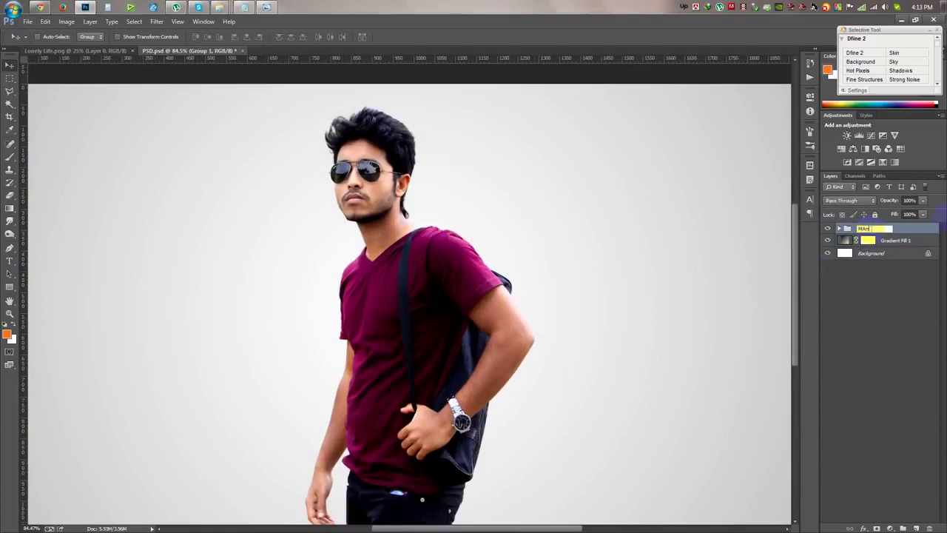
left_click(905, 242)
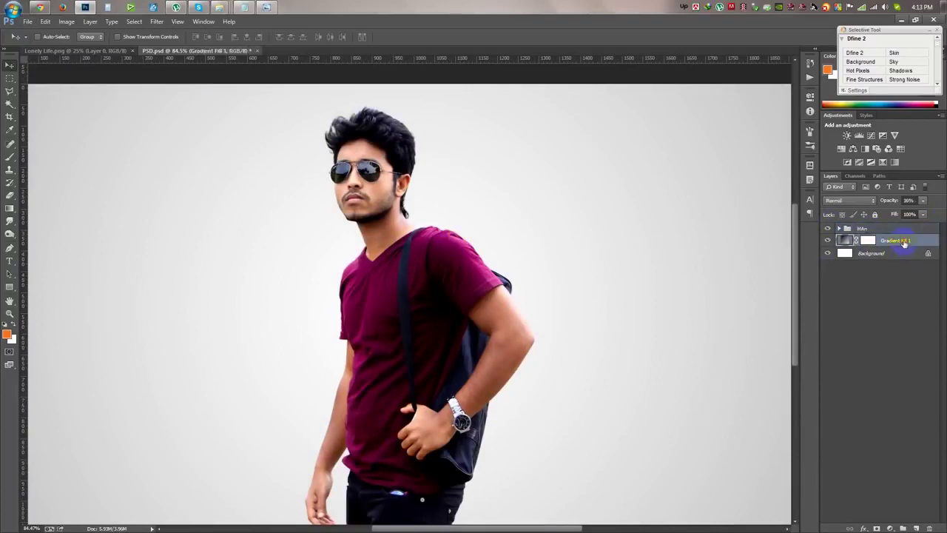
left_click(917, 528)
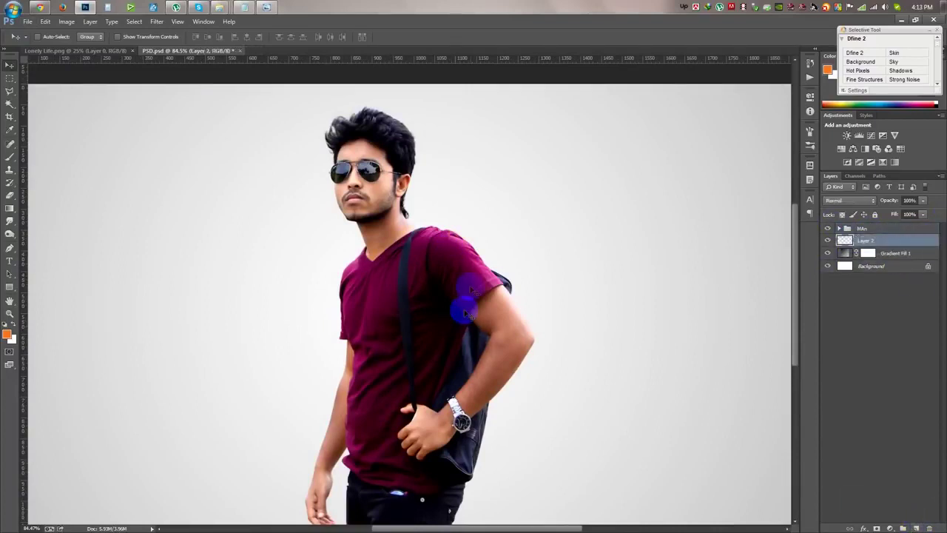
left_click(12, 157)
right_click(244, 174)
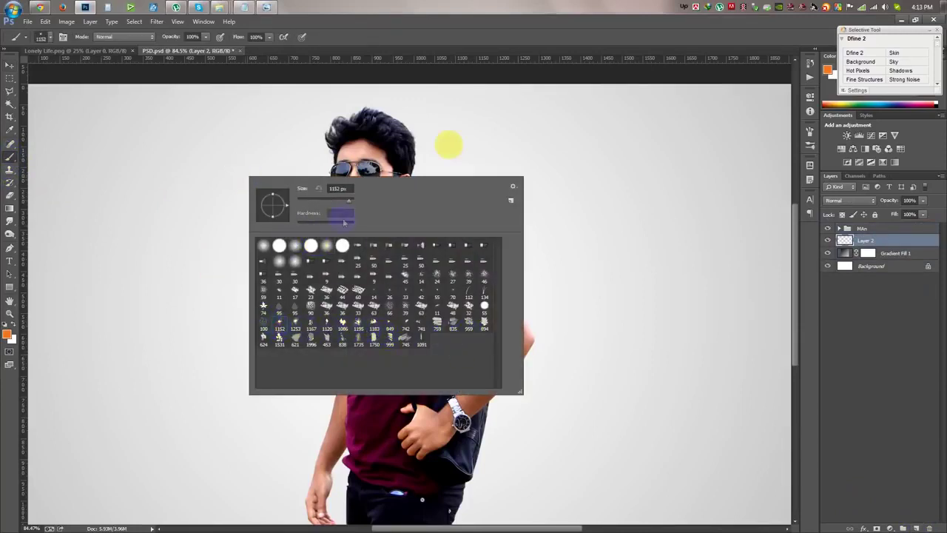
left_click(535, 79)
left_click(438, 273)
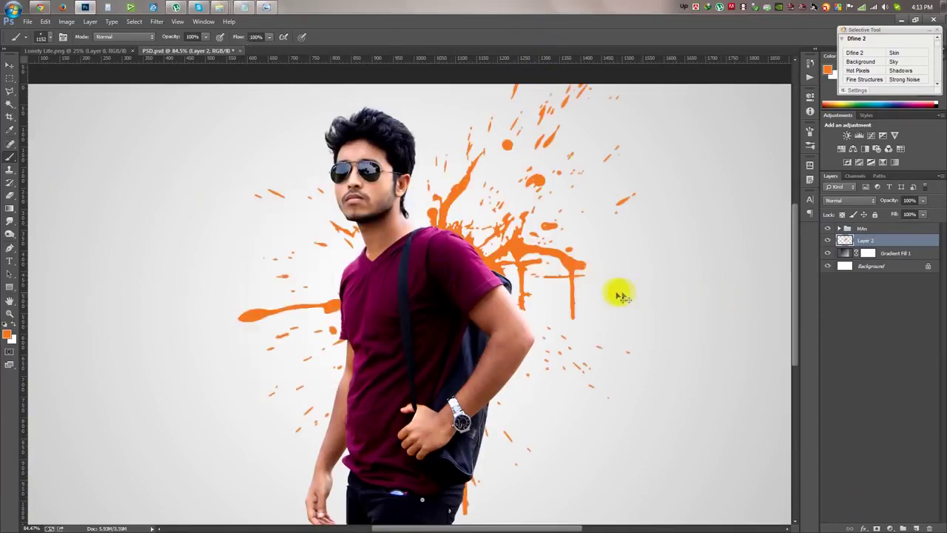
key("ctrl+z")
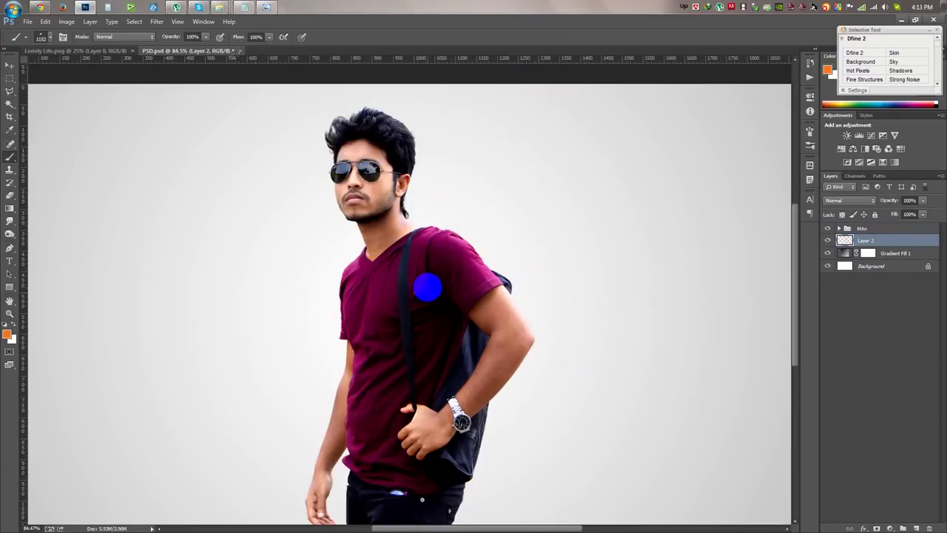
right_click(319, 256)
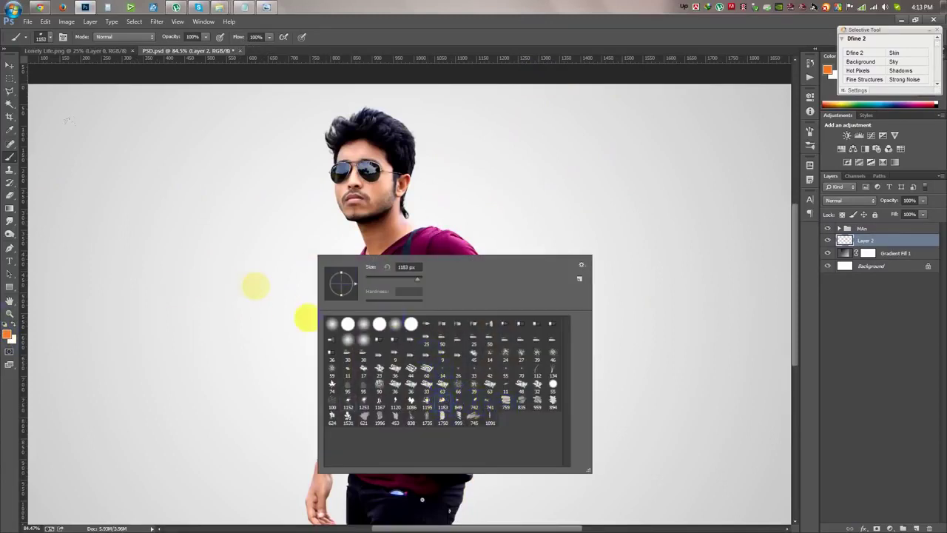
left_click(392, 31)
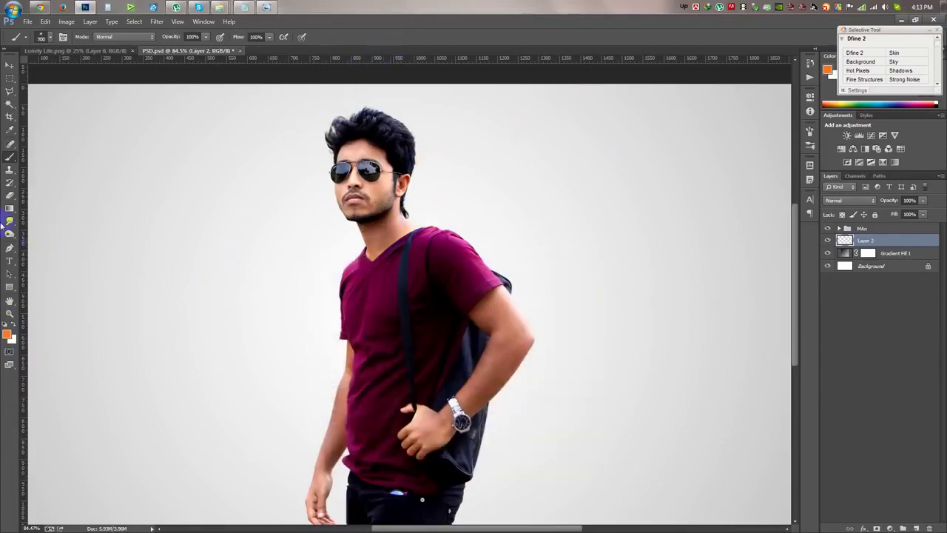
- Sample a pink colour and spray particles off the right shoulder toward the upper right
left_click(10, 131)
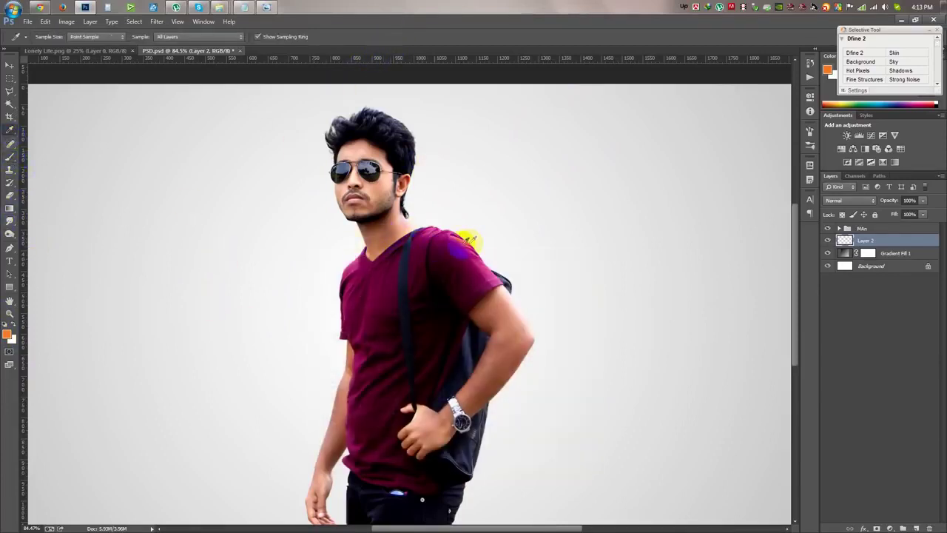
left_click(468, 238)
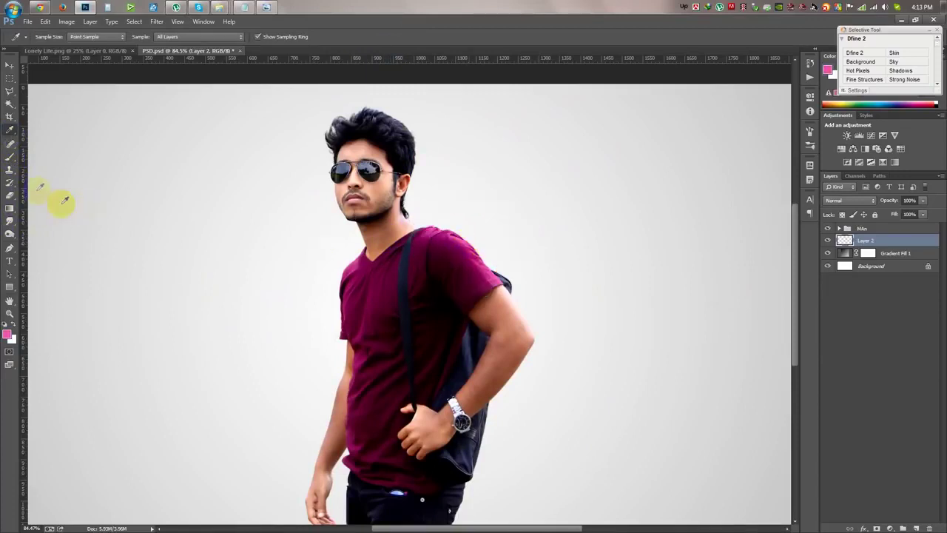
left_click(9, 158)
left_click_drag(441, 274, 556, 209)
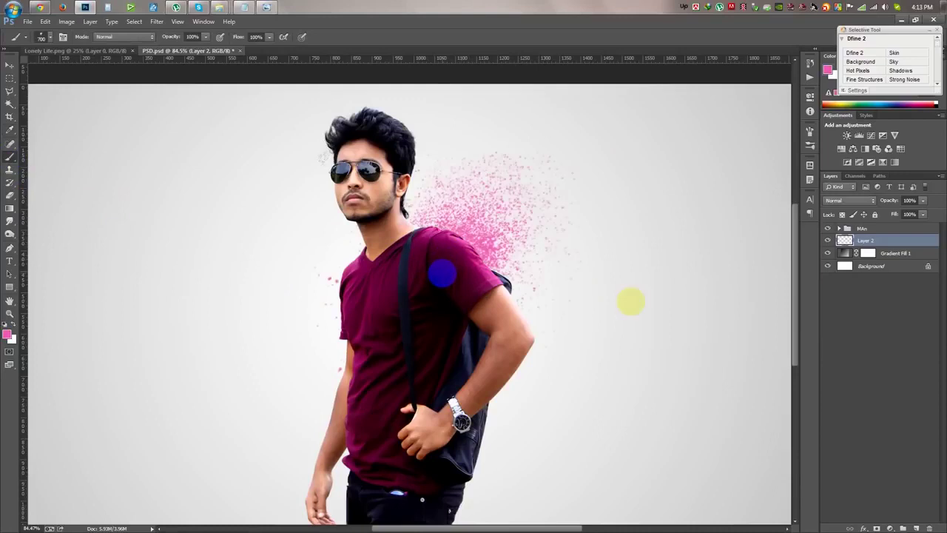
- Sample the shirt's maroon and brush splatter with drips beside the man's left arm
left_click(11, 222)
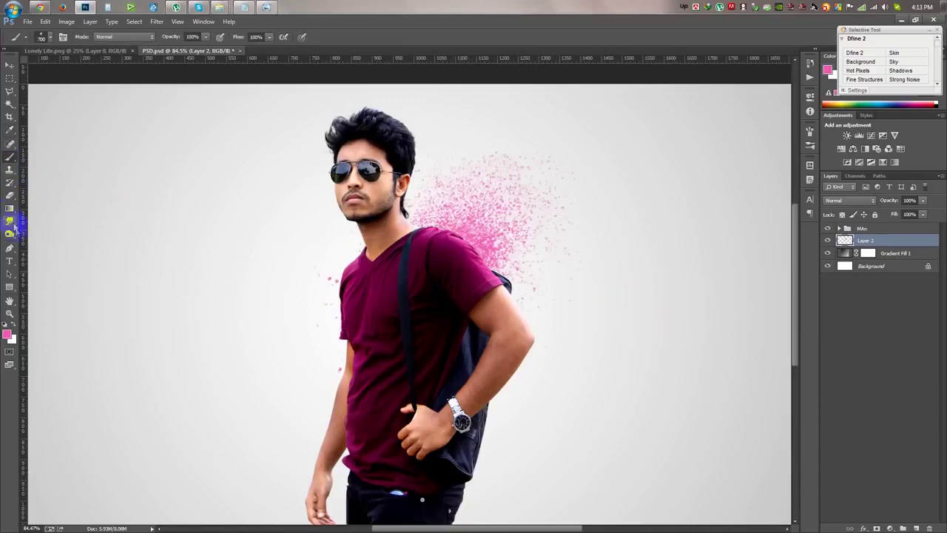
left_click(10, 130)
left_click_drag(355, 313, 348, 300)
left_click(10, 158)
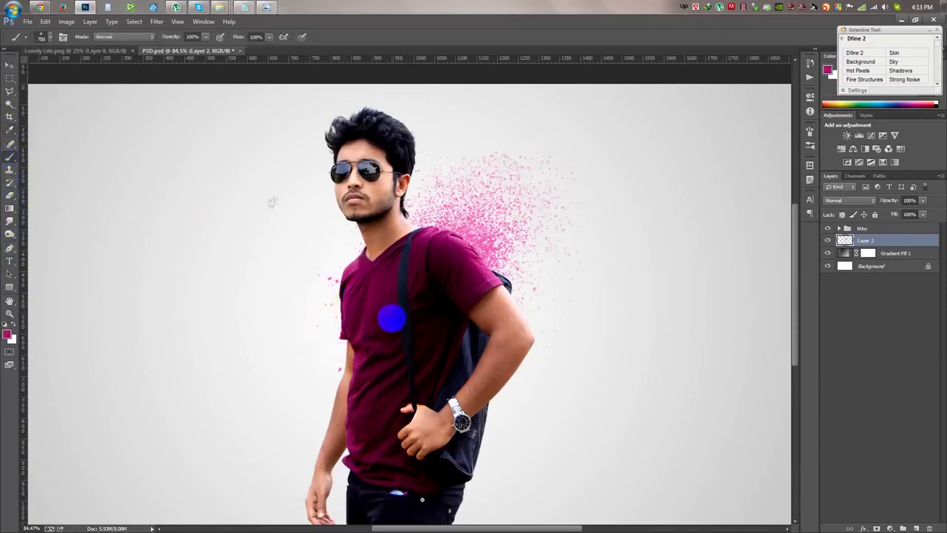
left_click_drag(288, 234, 314, 378)
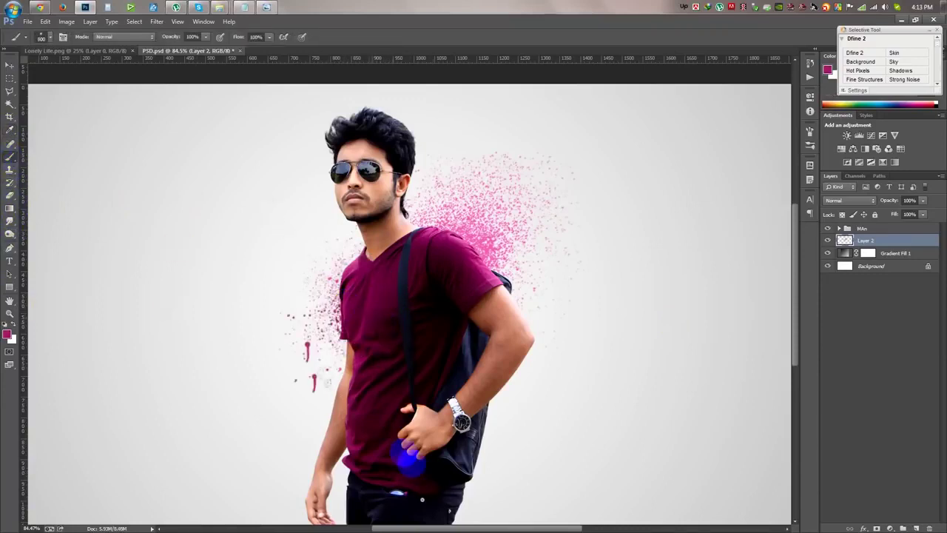
scroll(414, 461, "down", 2)
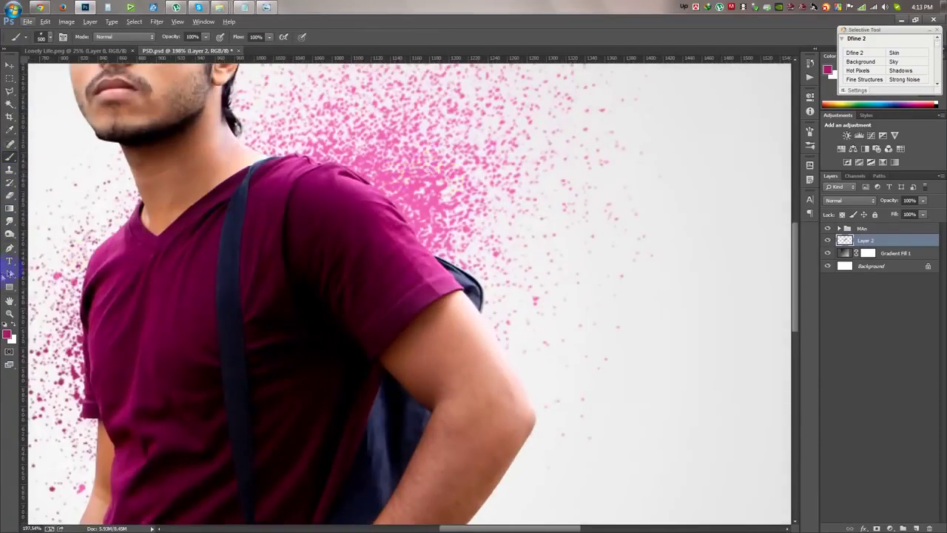
- Sample the shirt's magenta and stamp extra splatter specks above the shoulder
left_click(8, 129)
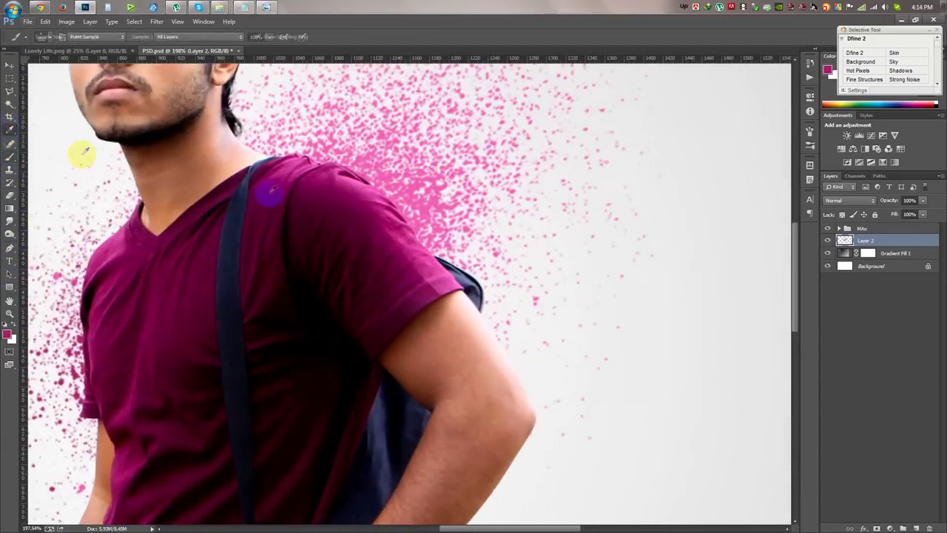
left_click(321, 186)
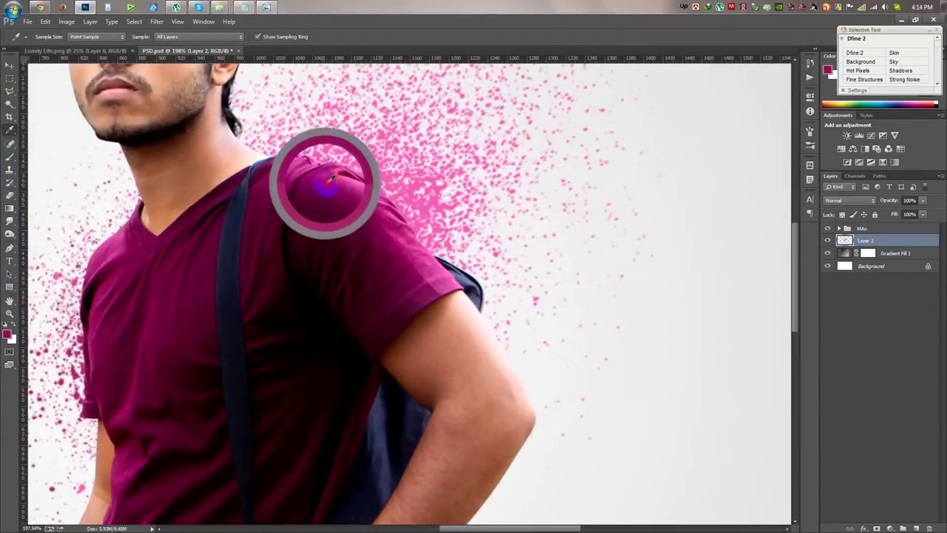
left_click(9, 157)
right_click(320, 281)
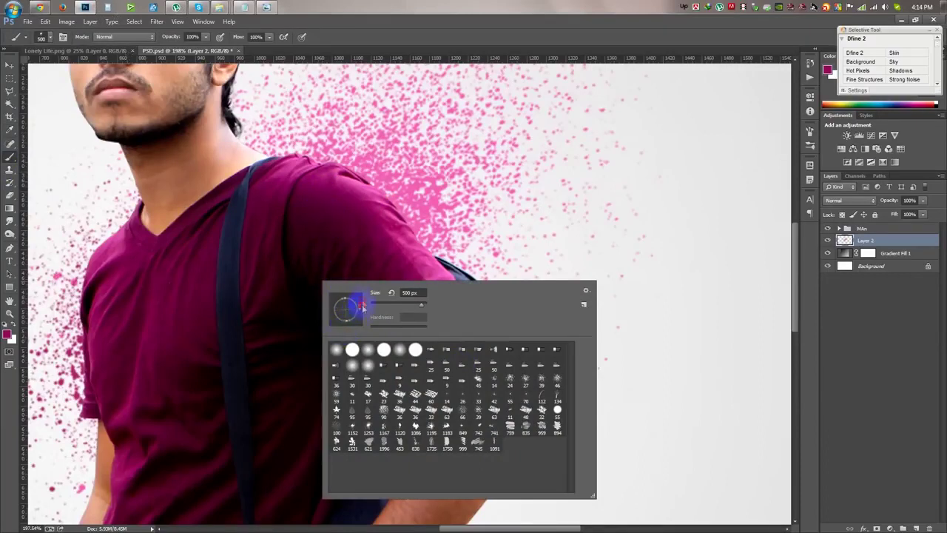
left_click(405, 80)
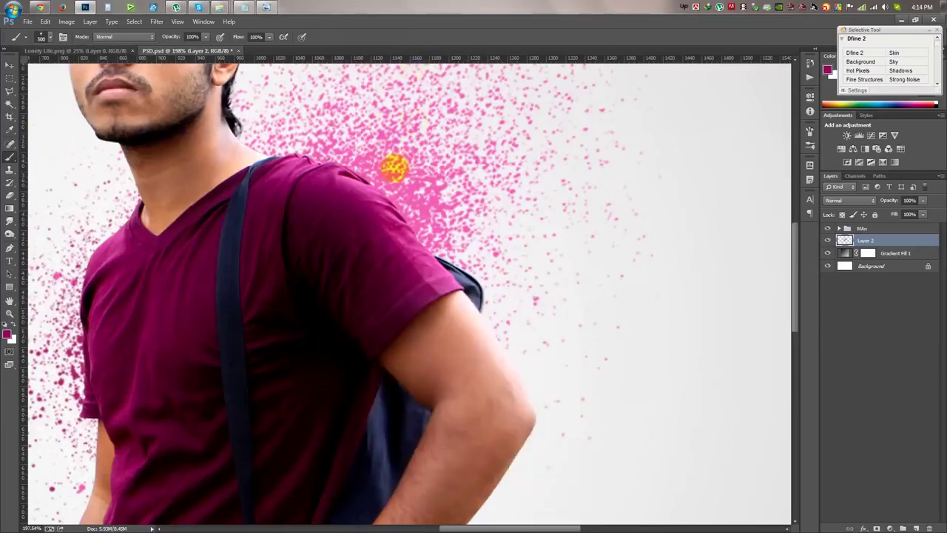
left_click(347, 243)
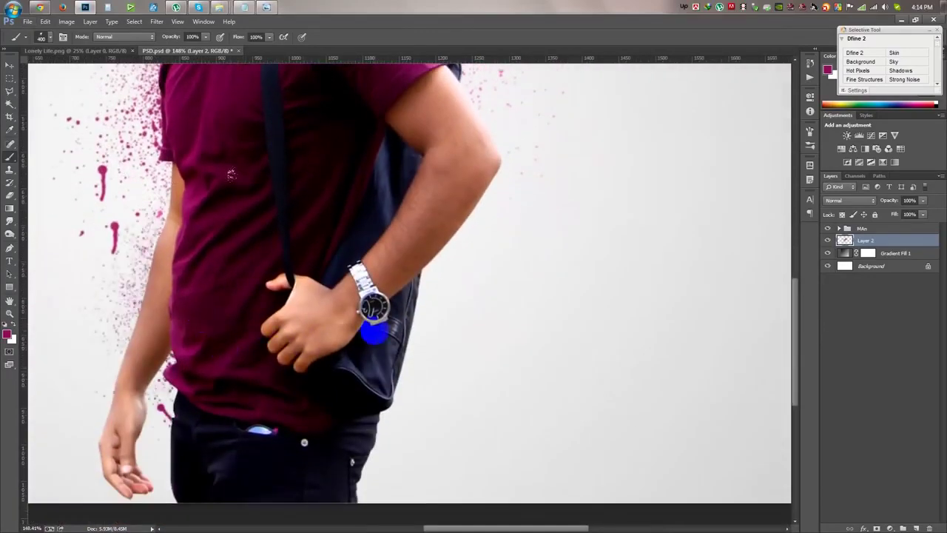
- Resize the splatter brush to 349 px, then stamp and undo a splatter left of the shirt
right_click(246, 296)
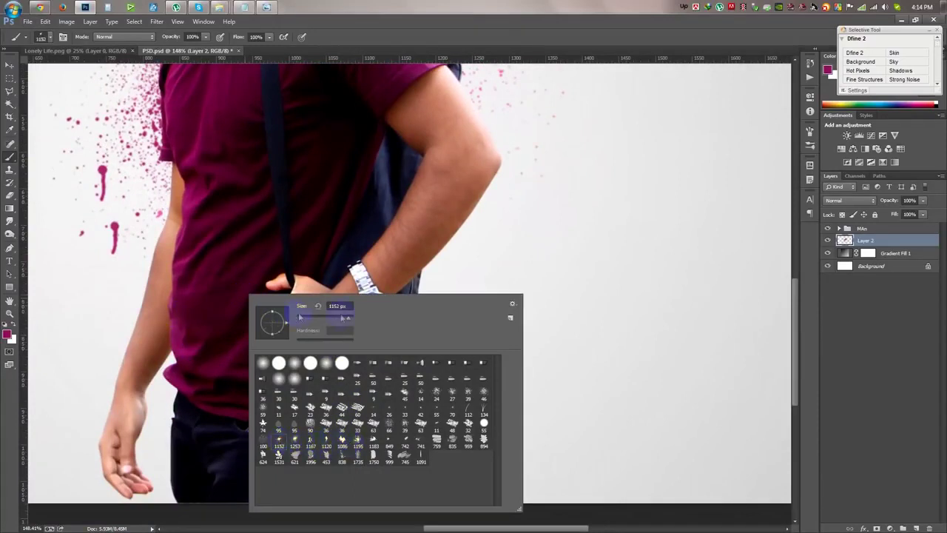
type("349")
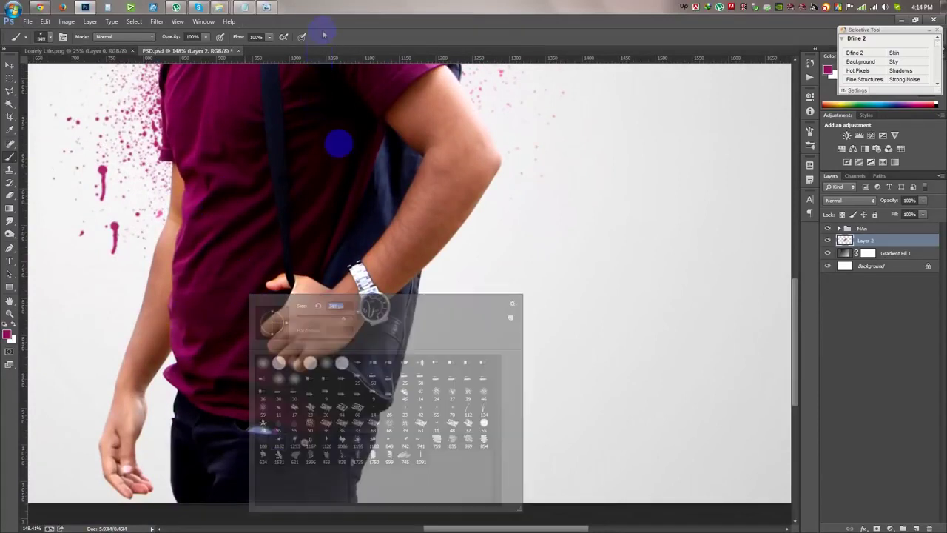
key("Return")
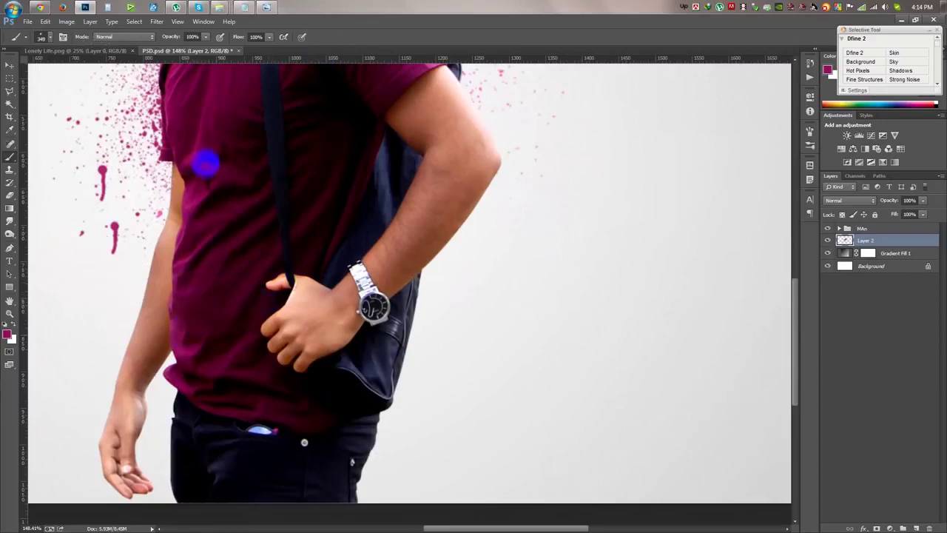
scroll(239, 229, "up", 5)
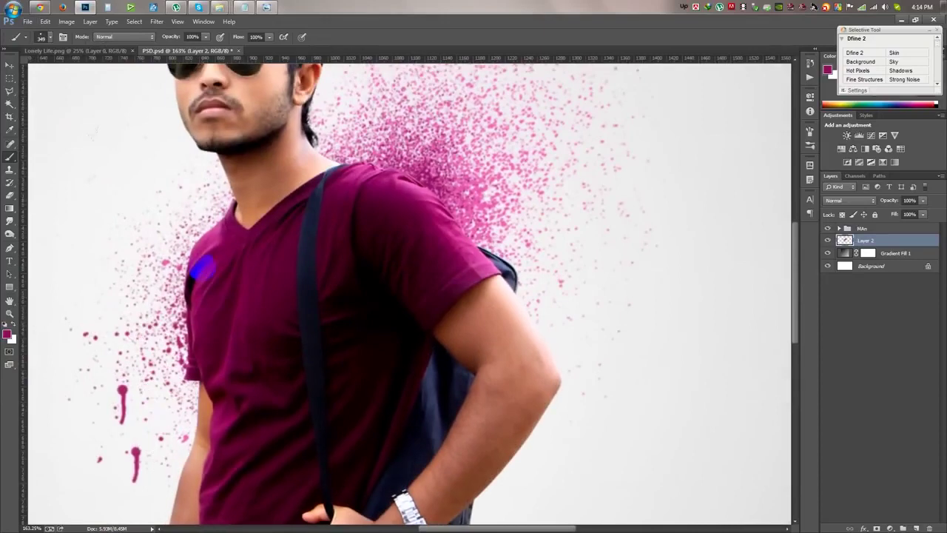
left_click(221, 265)
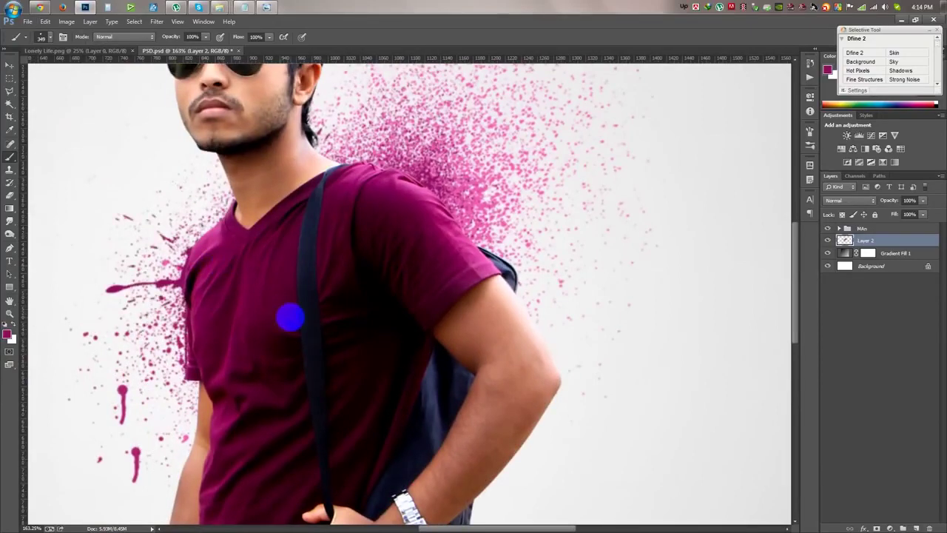
key("ctrl+z")
- Resample the shirt colour for painting and fit the whole image in the window
left_click(11, 130)
left_click(194, 249)
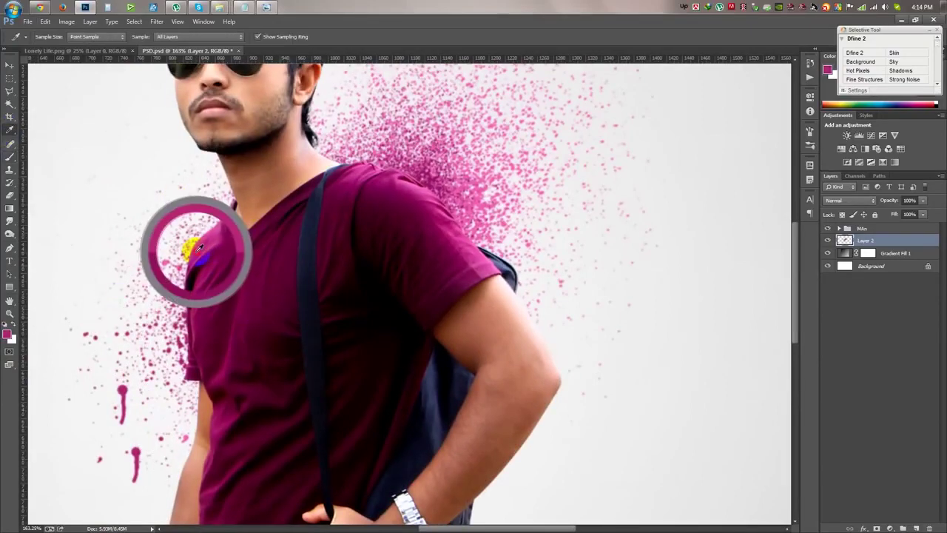
left_click(10, 157)
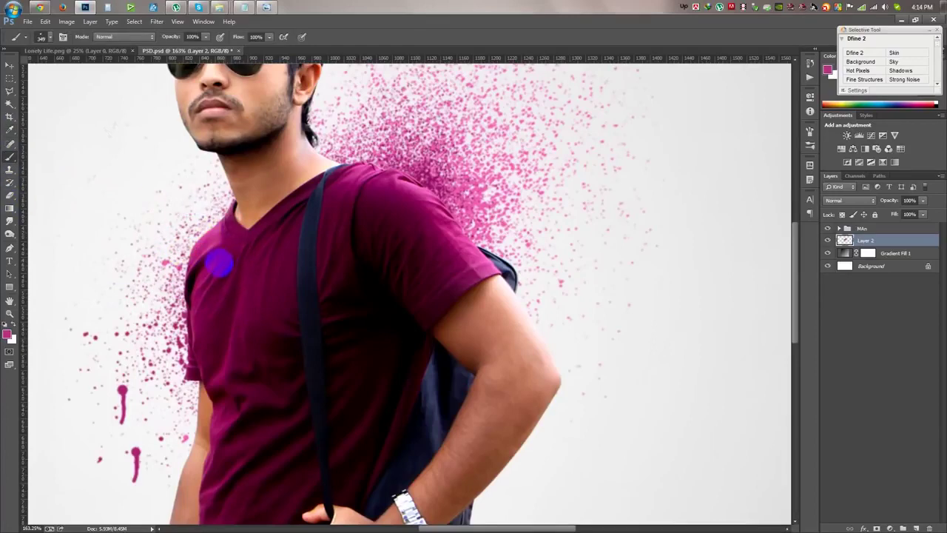
key("ctrl+0")
scroll(407, 344, "up", 2)
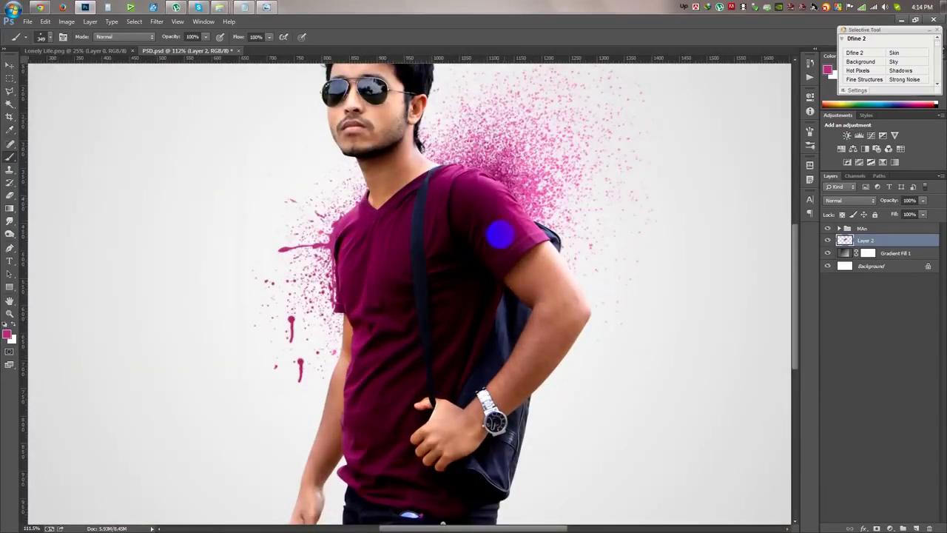
scroll(359, 318, "down", 2)
scroll(384, 326, "down", 2)
- Sample a dark navy colour from the jeans
left_click(10, 130)
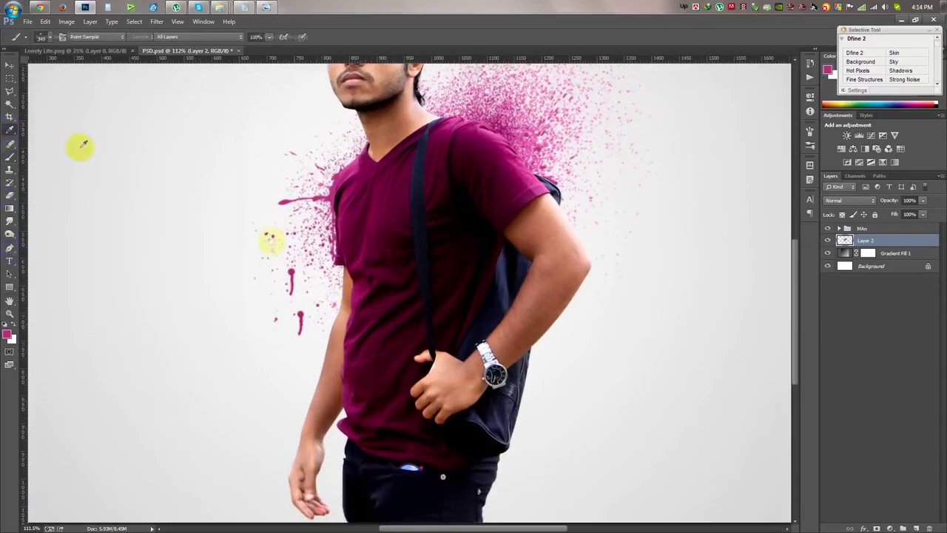
scroll(159, 228, "down", 2)
scroll(158, 228, "right", 3)
left_click_drag(328, 444, 363, 429)
- On a new Layer 3, stamp dark splatter beside the jeans and specks around the arm
left_click(916, 528)
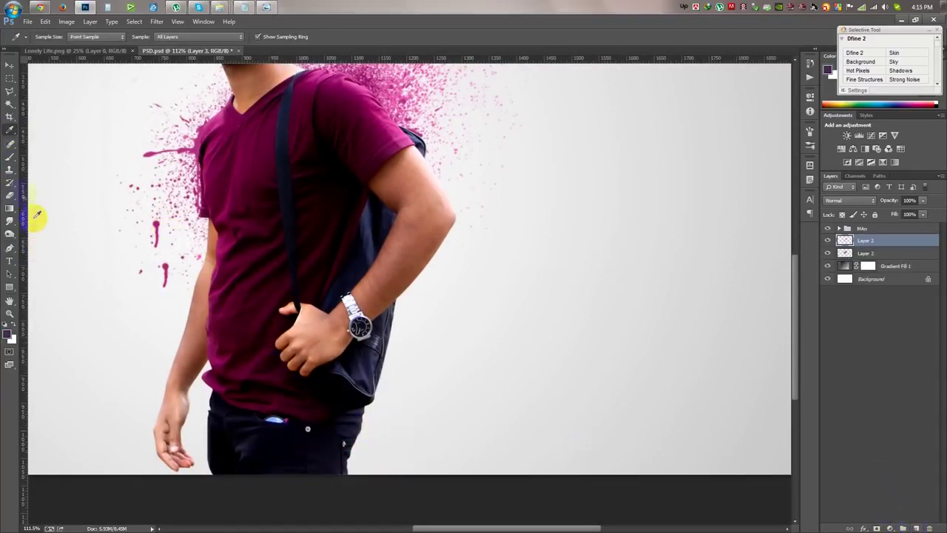
left_click(8, 158)
left_click(374, 464)
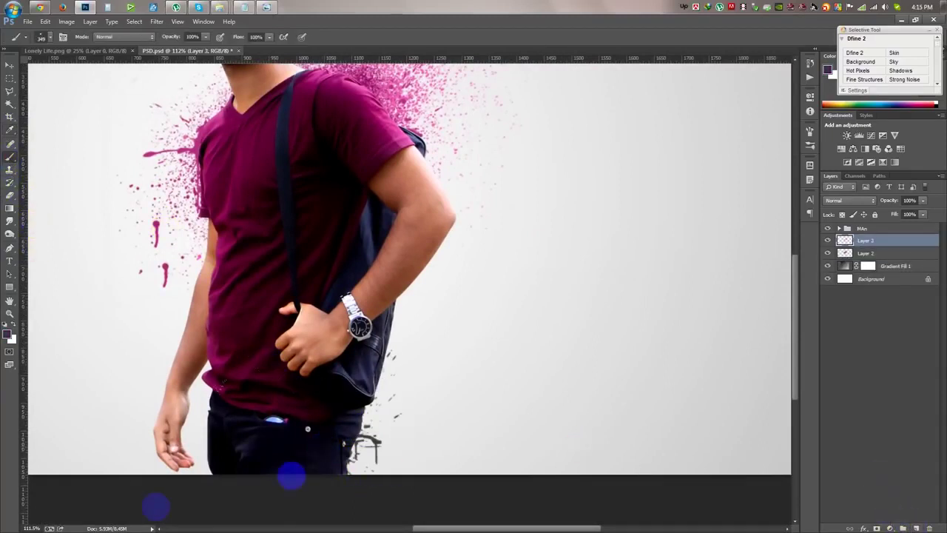
left_click(233, 435)
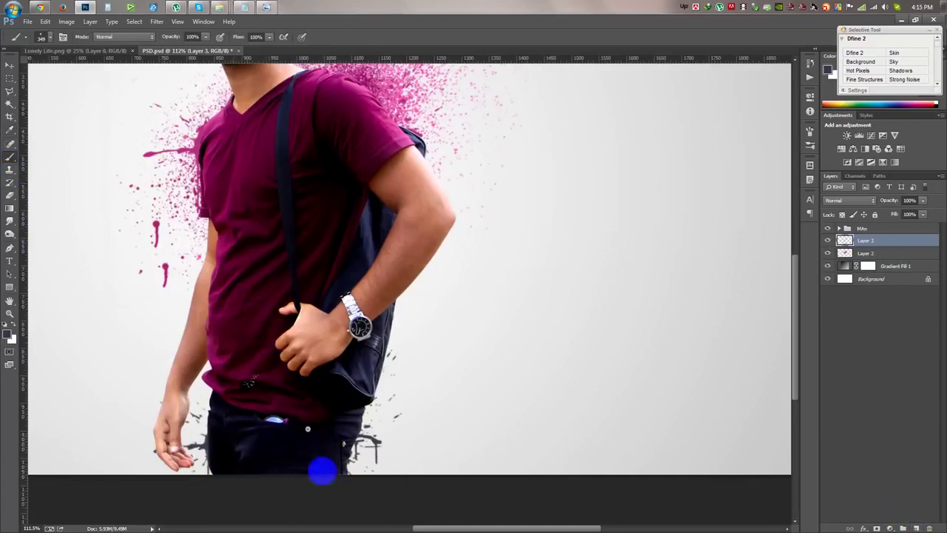
left_click(380, 183)
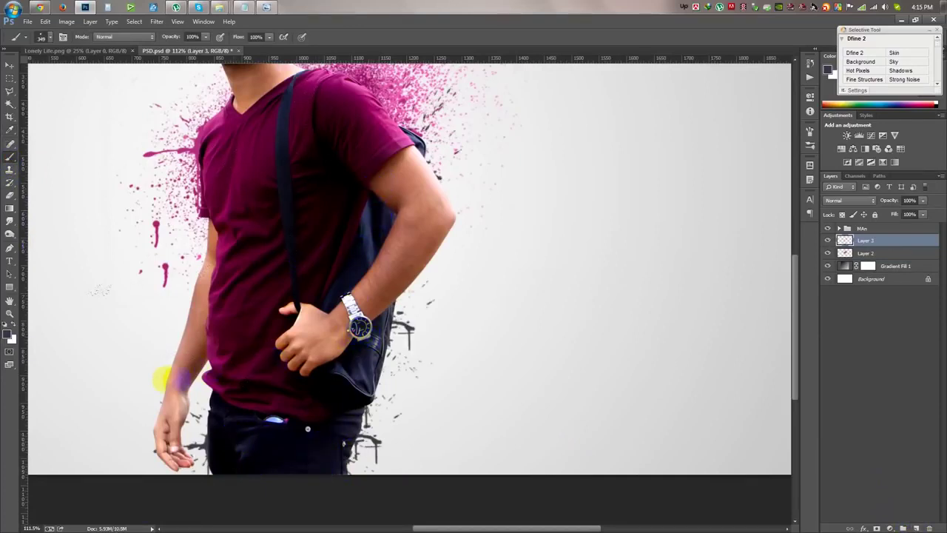
- Stamp dark splatter beside the arm and over the left hand, undoing one bad stamp
right_click(419, 338)
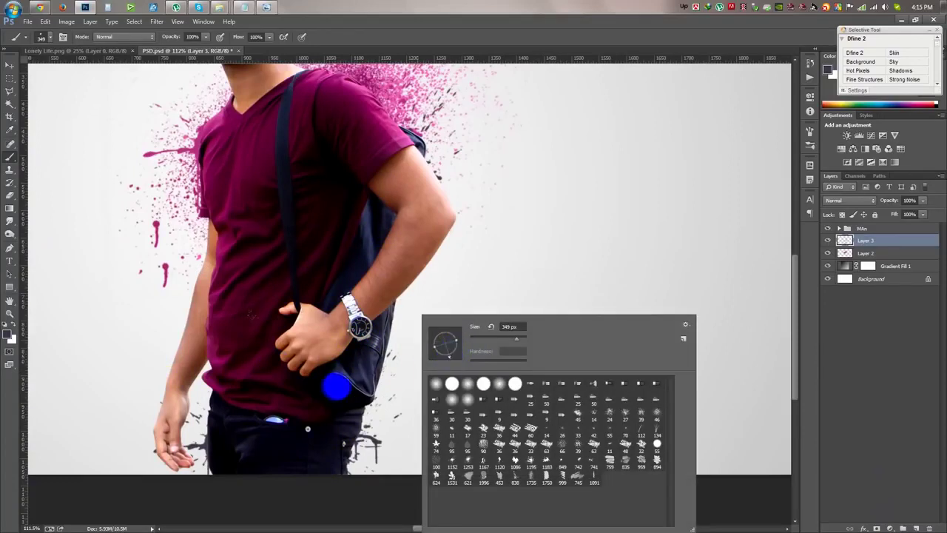
left_click(349, 385)
right_click(428, 354)
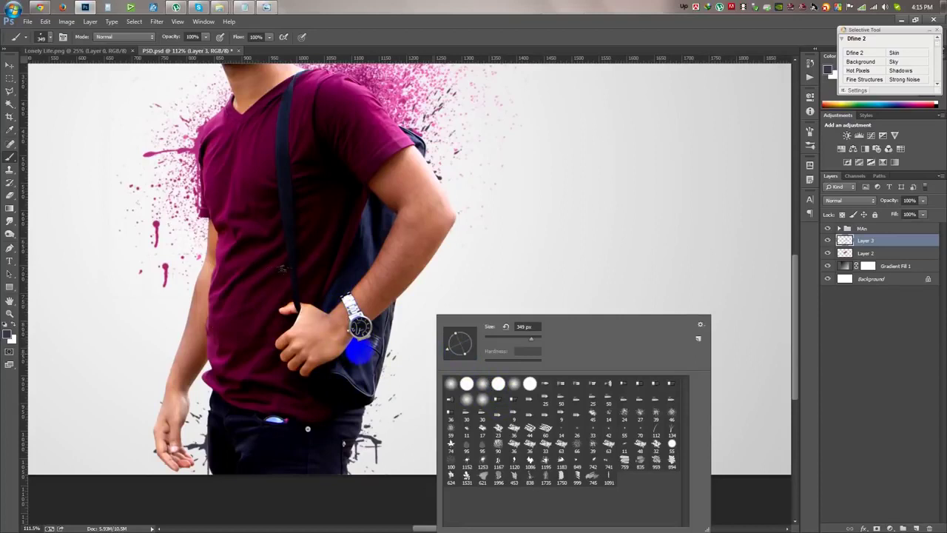
left_click(358, 352)
left_click(232, 412)
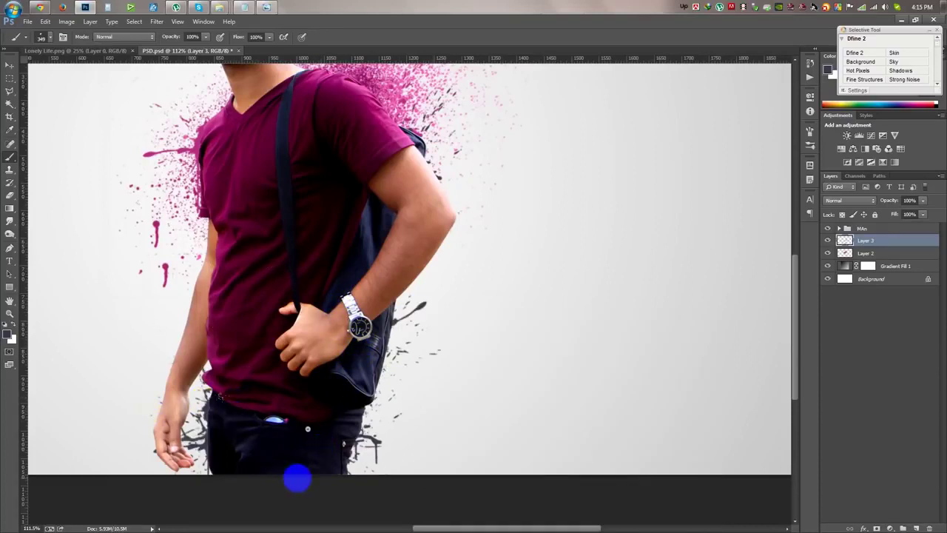
key("ctrl+z")
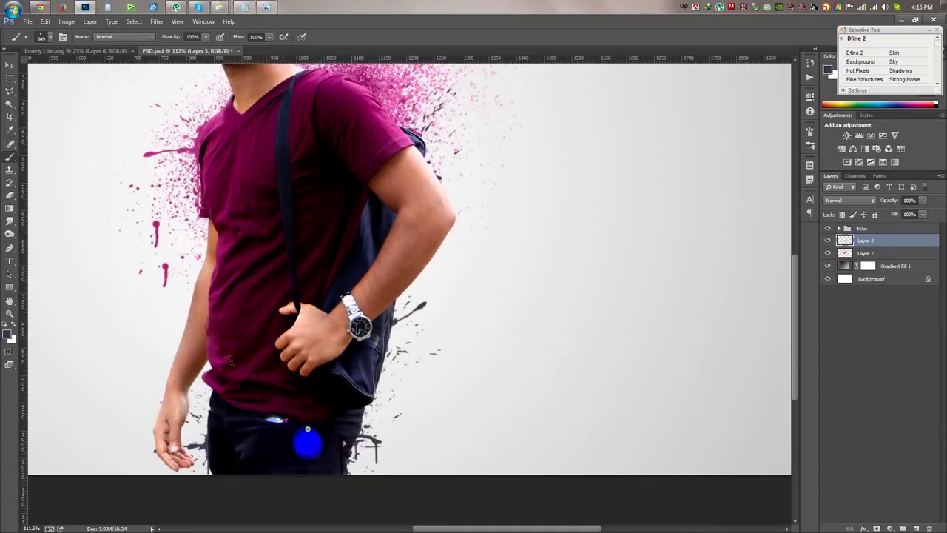
left_click(190, 436)
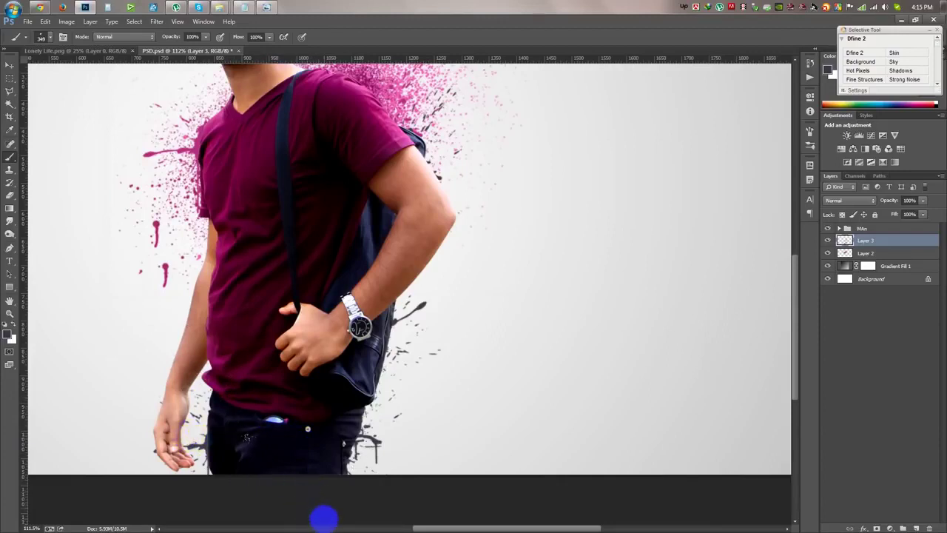
- Resample the paint colour and stamp black 1253 splatter around the bag's right side
left_click(33, 243)
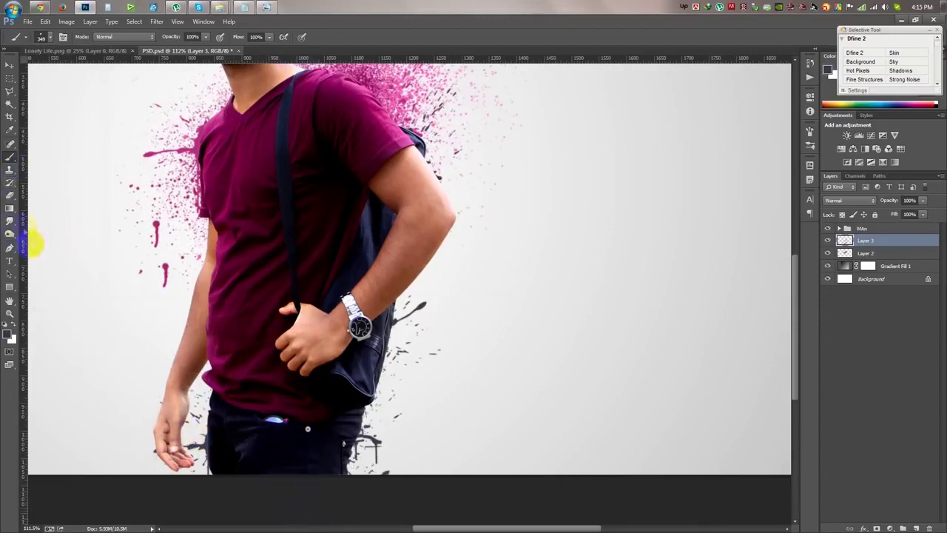
left_click(9, 127)
left_click(370, 363)
left_click(51, 190)
left_click(9, 156)
right_click(348, 302)
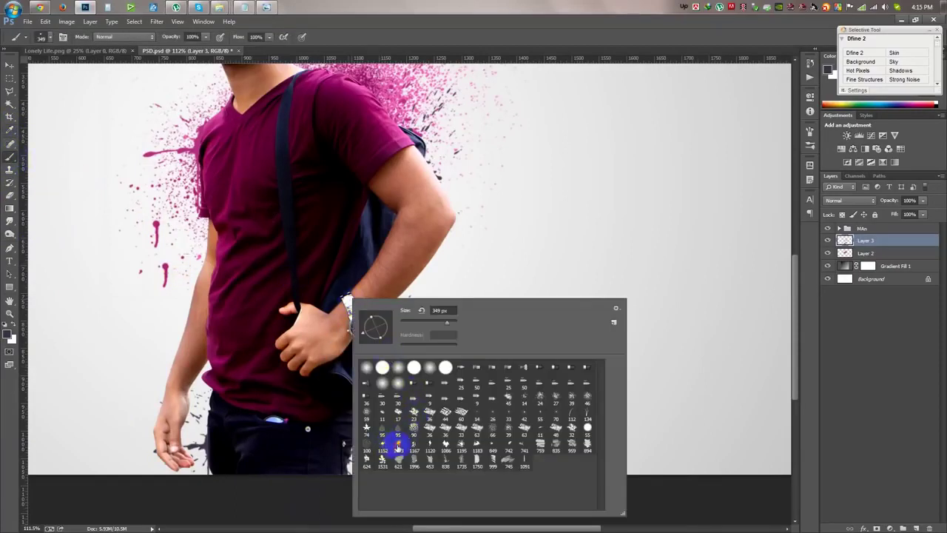
left_click(356, 24)
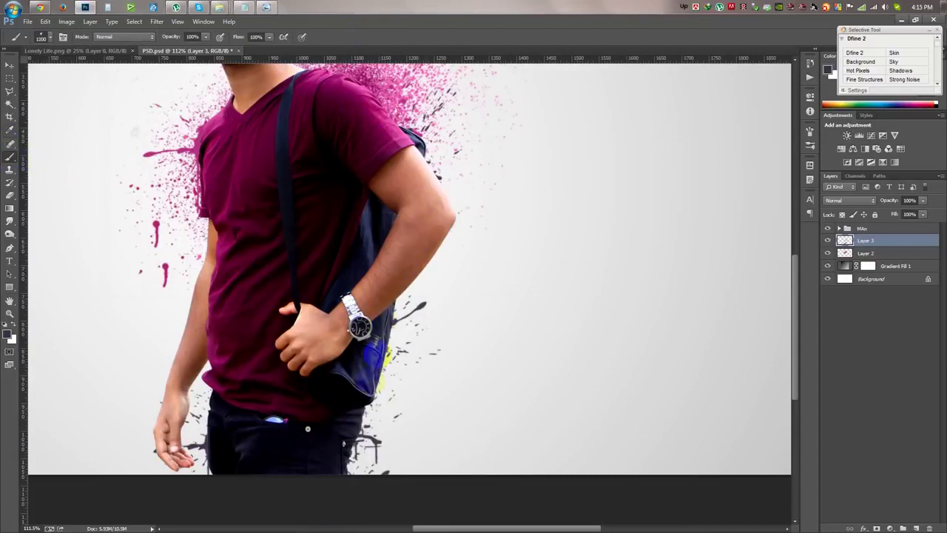
left_click(280, 433)
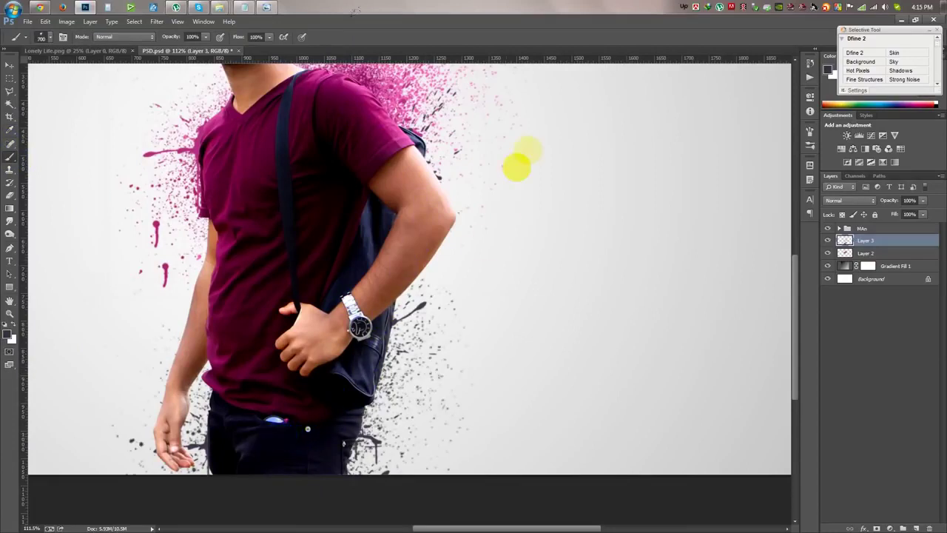
left_click(9, 130)
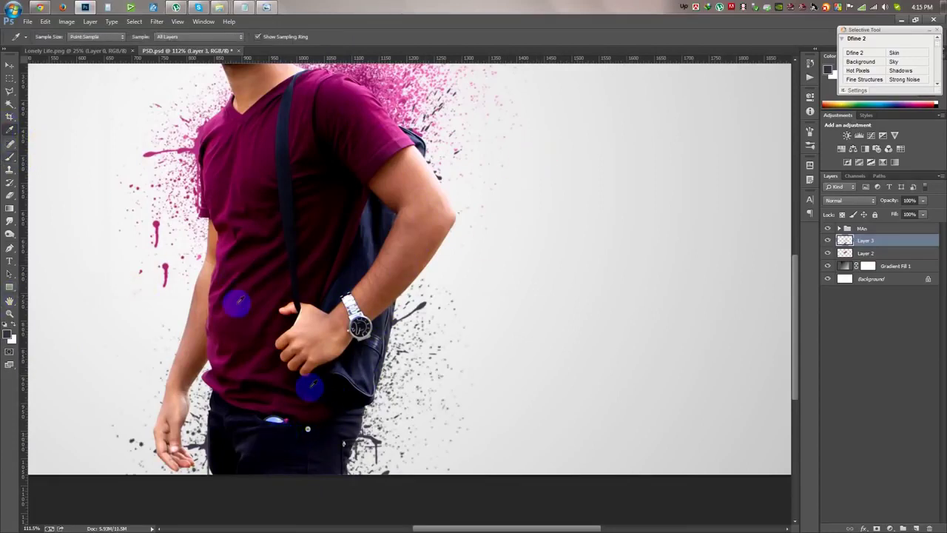
- Shrink the brush to 400 px and stamp splatter near the bag bottom and on the shirt
left_click(11, 157)
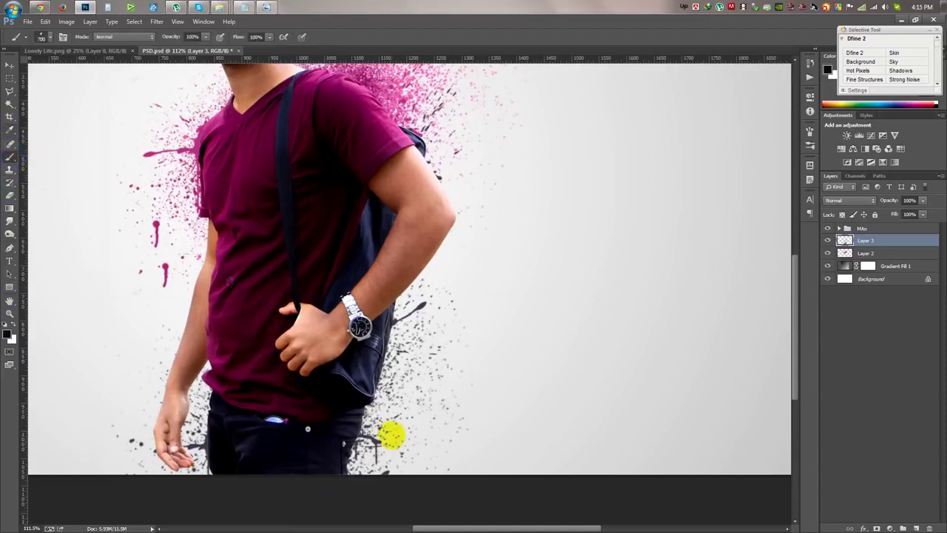
key("bracketleft")
key("bracketleft")
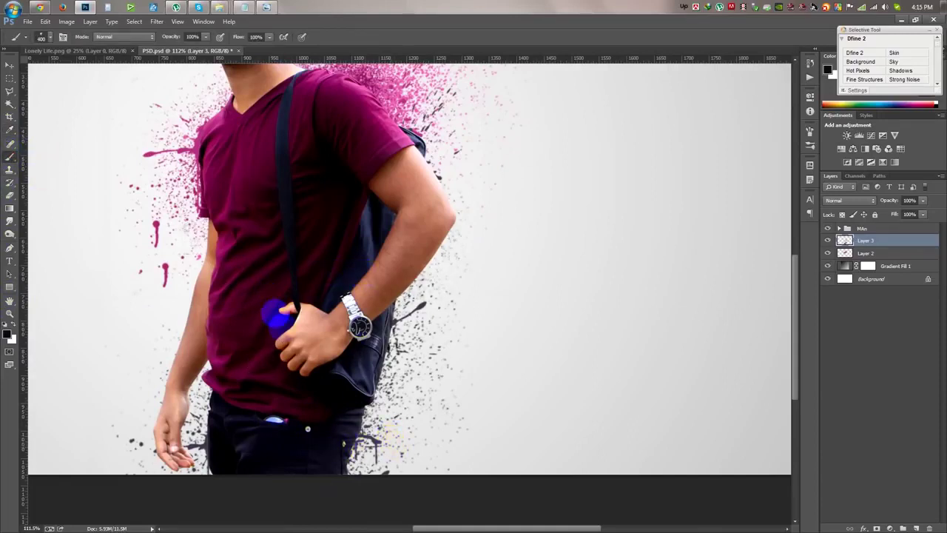
left_click(271, 437)
left_click(318, 426)
left_click(252, 303)
left_click(306, 392)
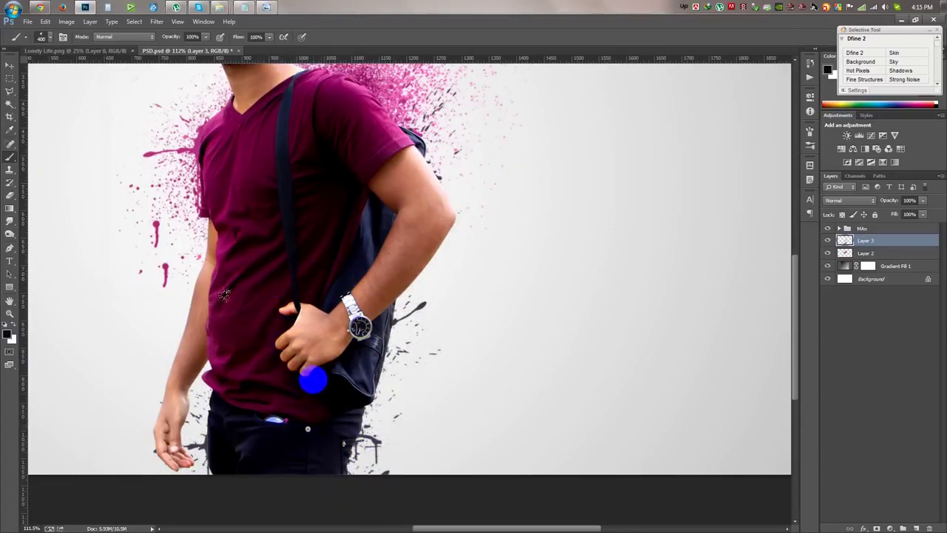
- Brush light strokes from the jeans to the hand and across the shirt, then fit the image
mouse_move(215, 488)
left_mouse_down()
mouse_move(277, 353)
mouse_move(286, 451)
mouse_move(262, 438)
mouse_move(273, 490)
mouse_move(237, 478)
mouse_move(296, 499)
mouse_move(255, 463)
left_mouse_up()
scroll(256, 462, "up", 3)
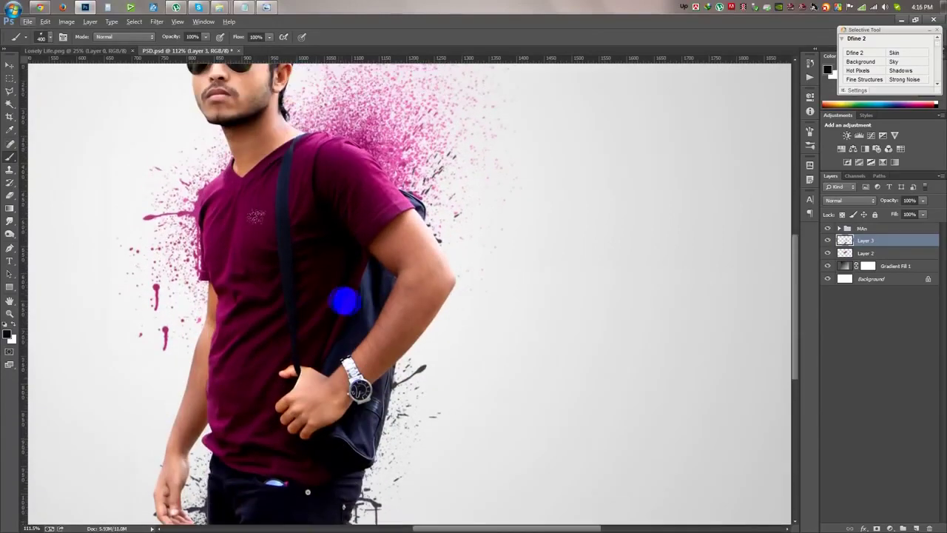
left_click_drag(271, 358, 219, 307)
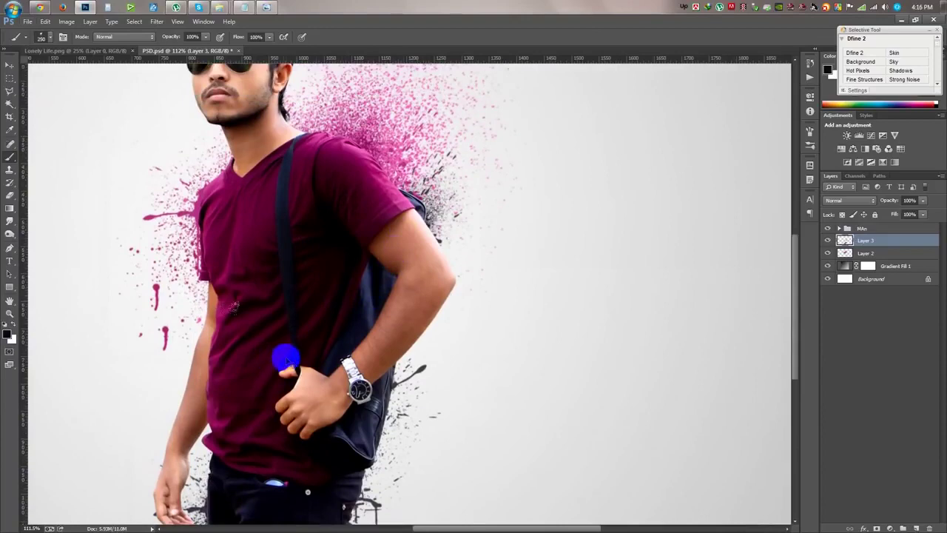
key("ctrl+minus")
key("ctrl+0")
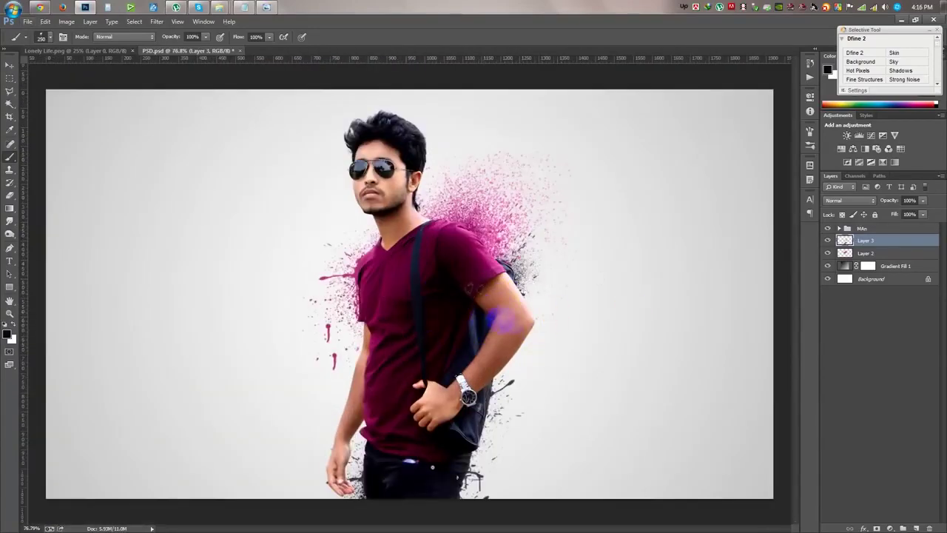
scroll(548, 296, "up", 3)
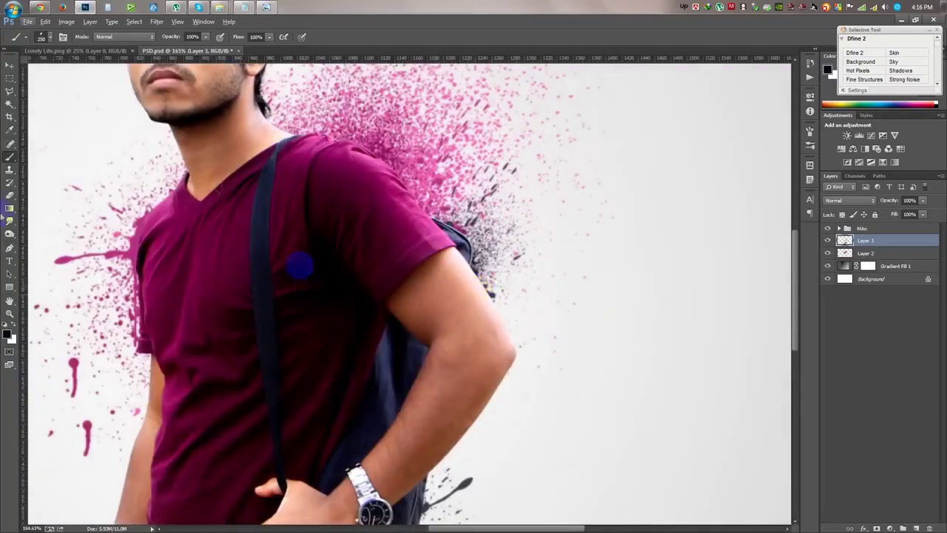
- Sample the arm's skin tone and select the 849 splatter brush
left_click(10, 132)
left_click_drag(402, 247, 482, 293)
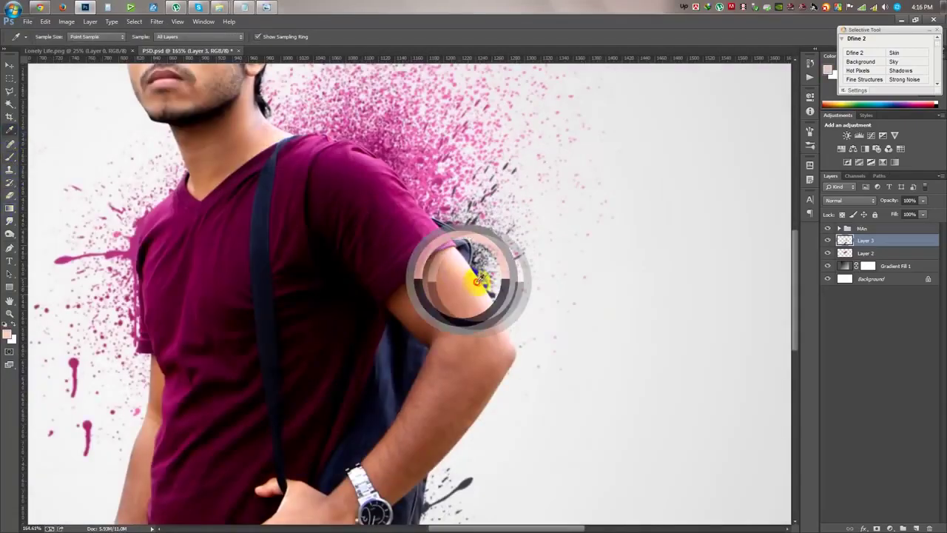
left_click(9, 157)
right_click(329, 254)
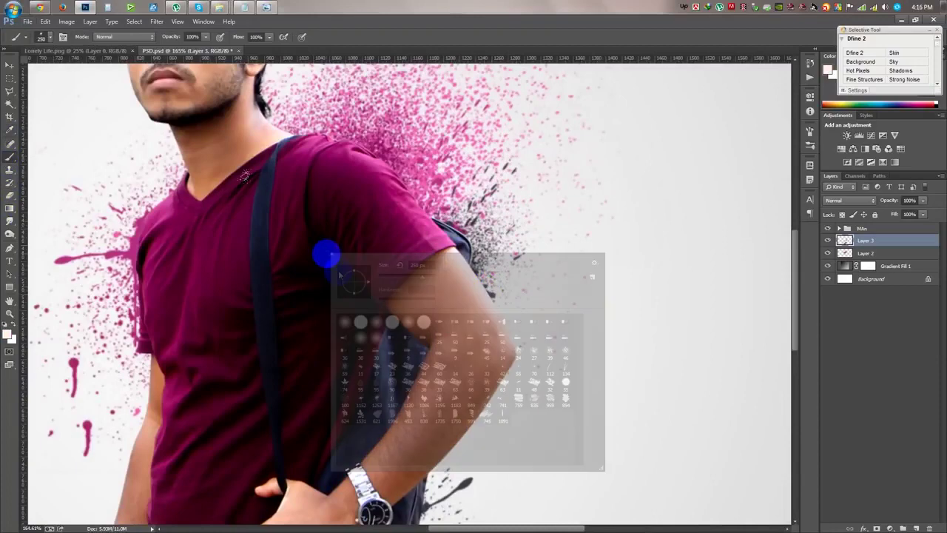
left_click(472, 403)
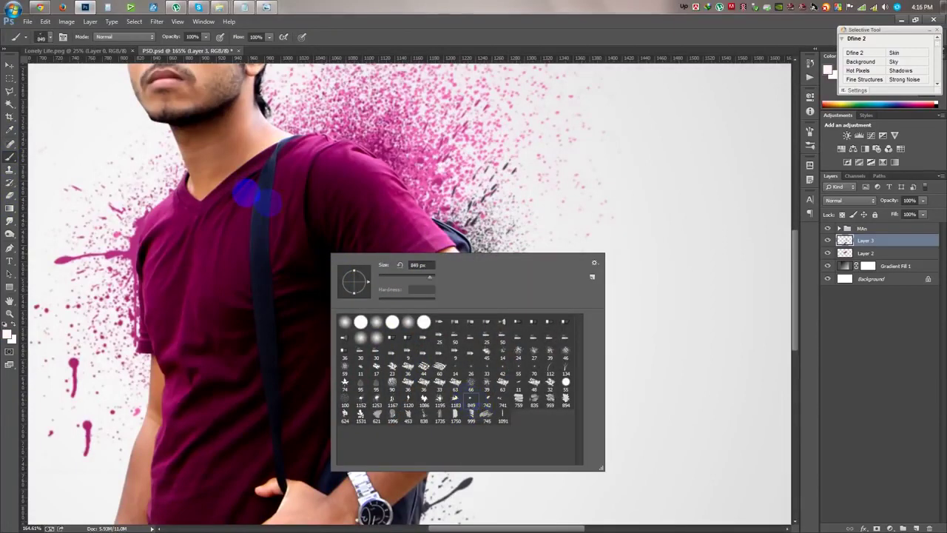
key("Return")
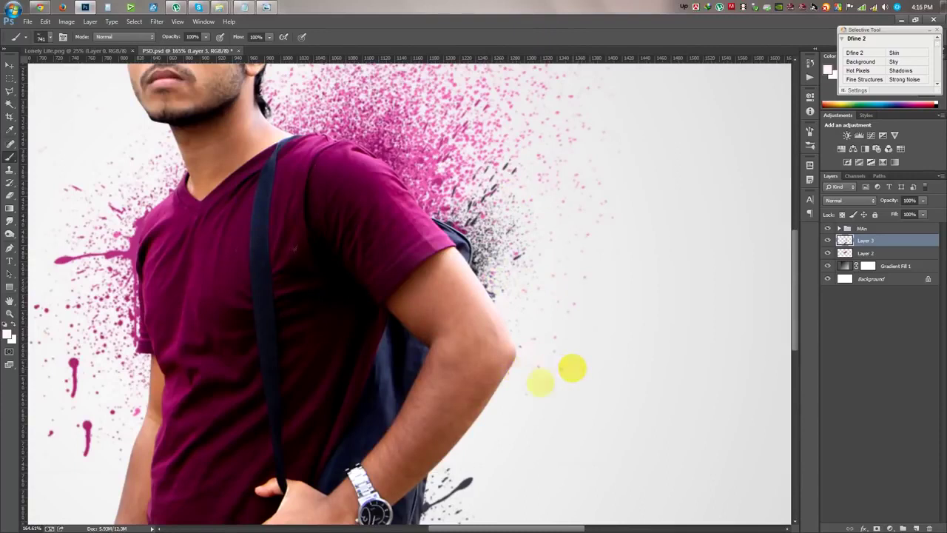
- Stamp a brown splatter right of the arm using a resampled skin tone
key("i")
left_click(480, 404)
left_click(10, 157)
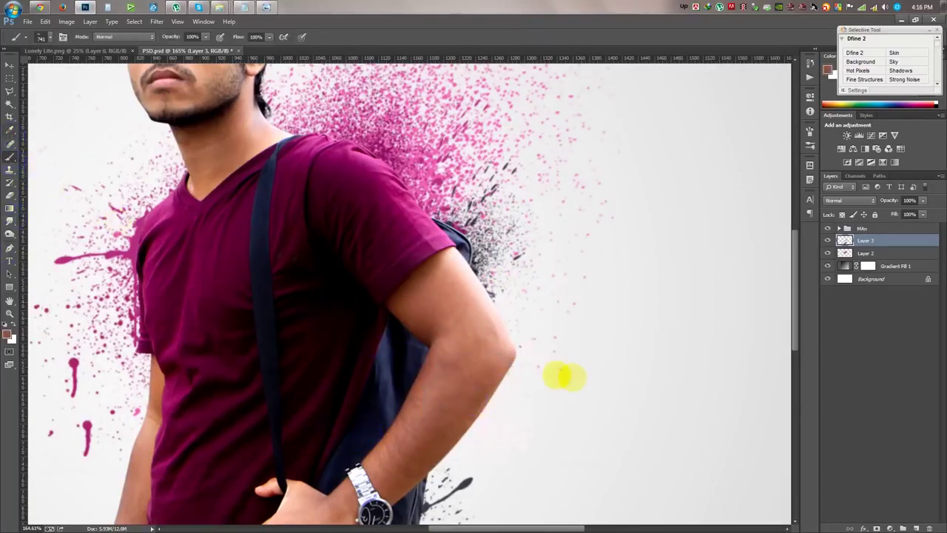
left_click(560, 376)
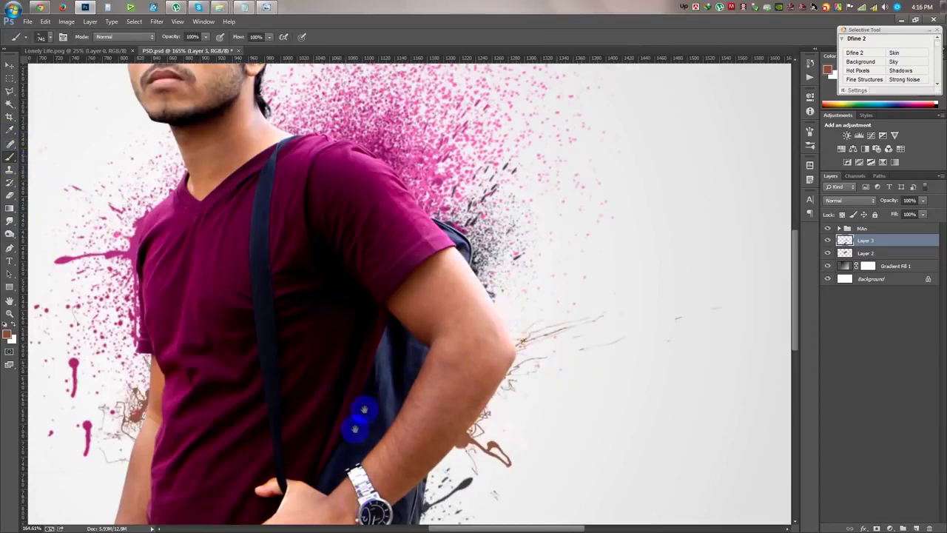
left_click_drag(349, 289, 340, 400)
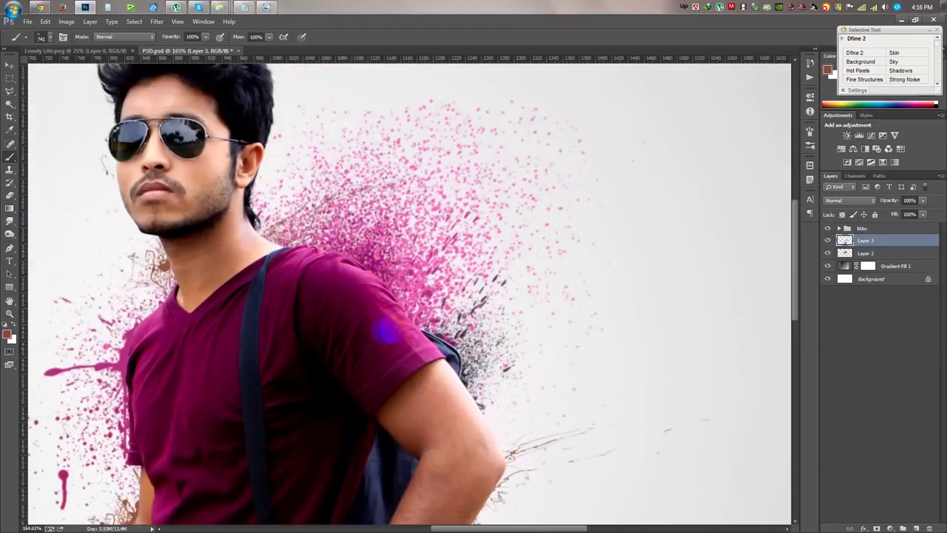
scroll(364, 347, "down", 5)
scroll(375, 400, "down", 3)
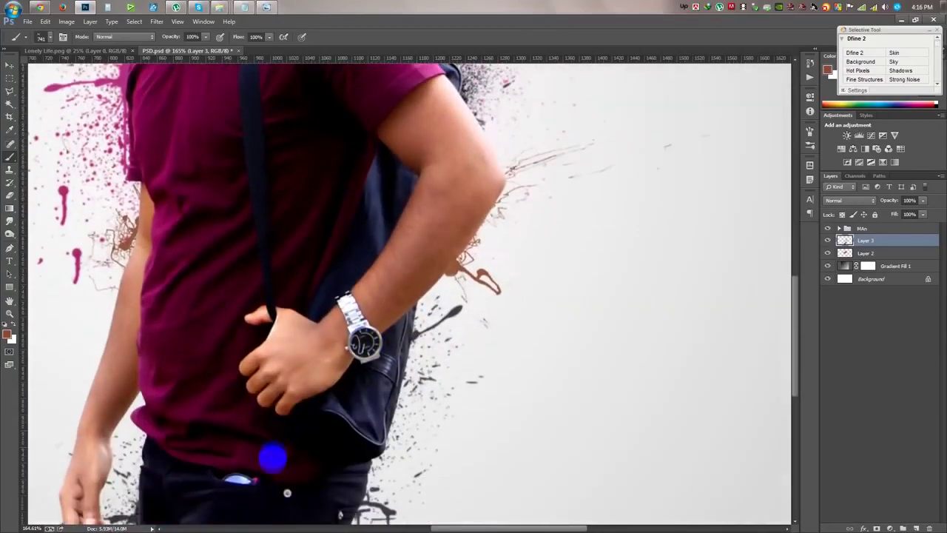
left_click_drag(345, 391, 377, 262)
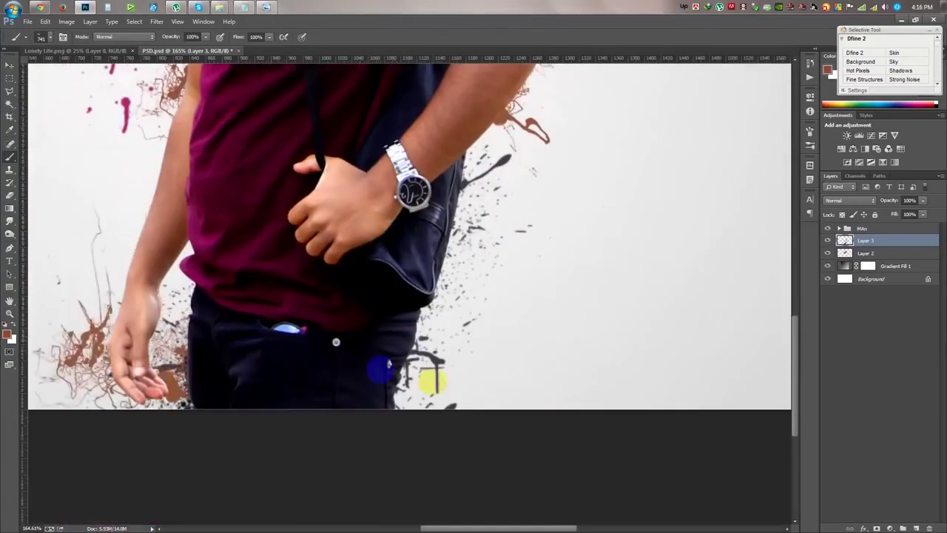
- Sample another skin tone from the image and review the brush presets
right_click(350, 271)
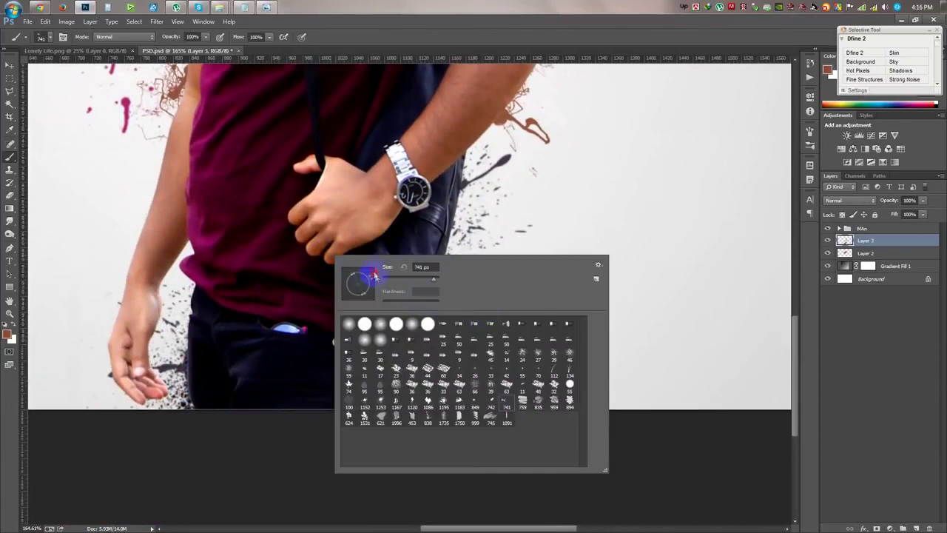
left_click(329, 323)
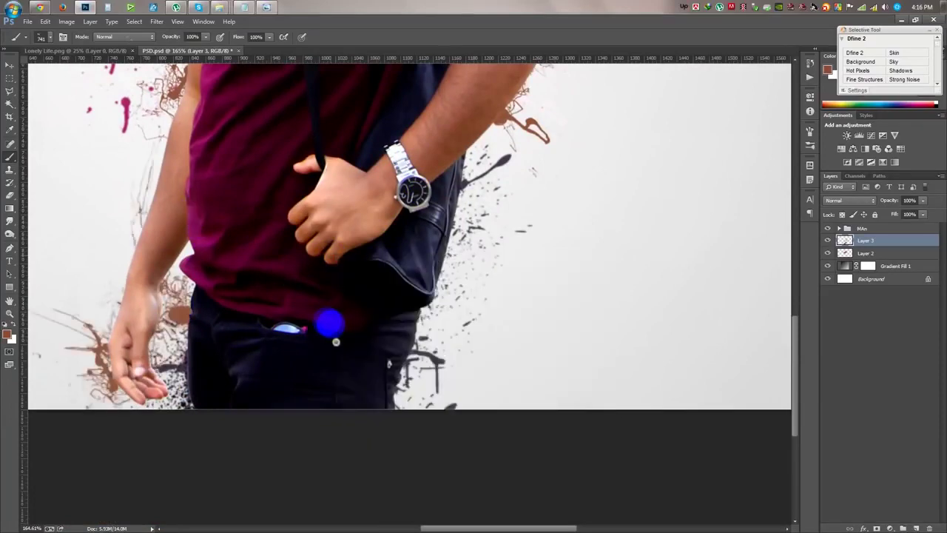
scroll(319, 326, "up", 3)
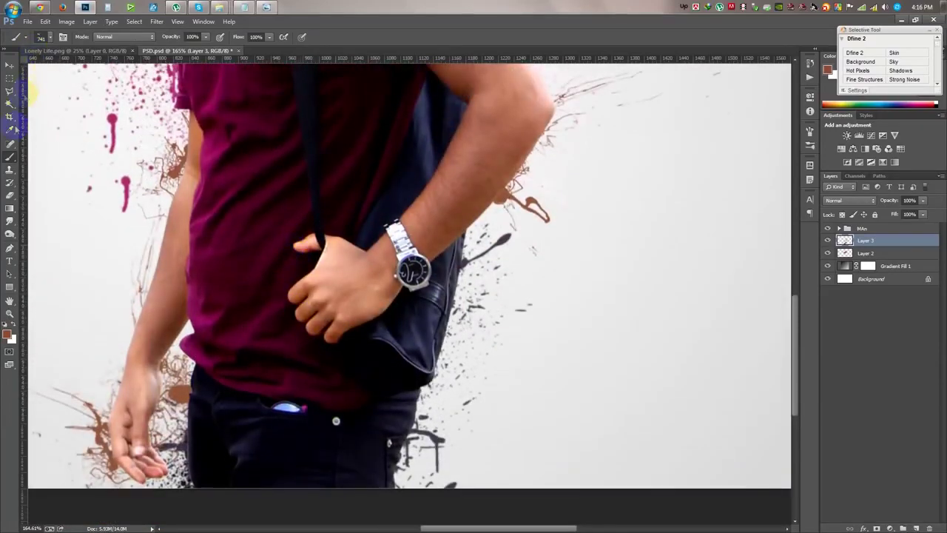
key("i")
left_click(165, 235)
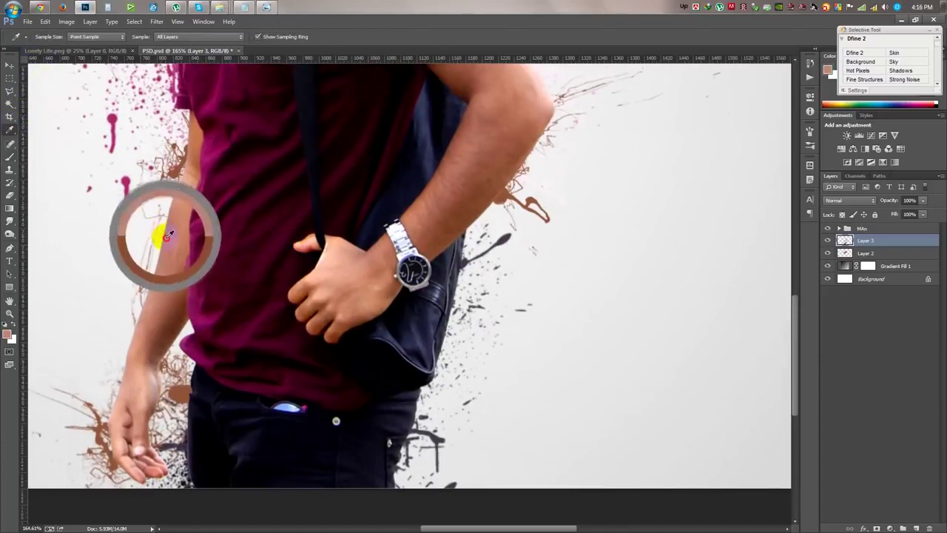
left_click(15, 156)
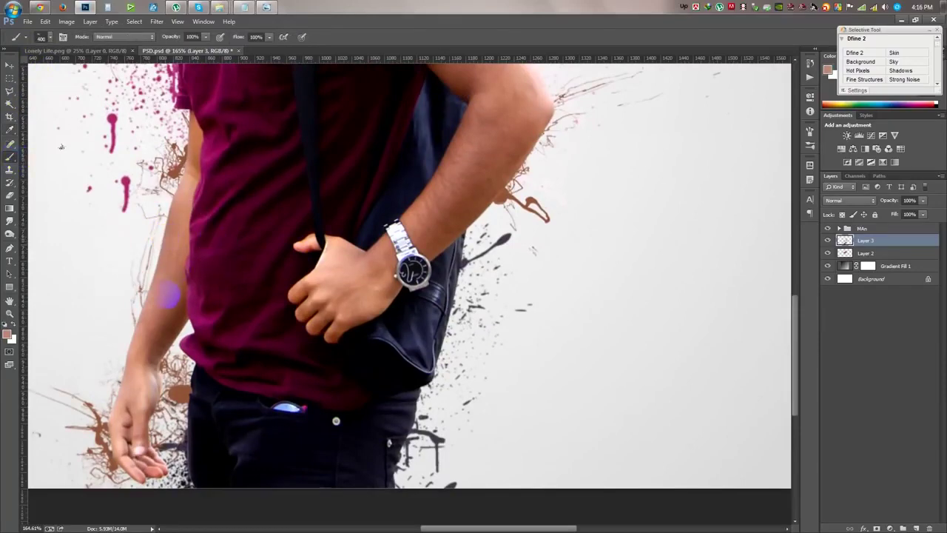
right_click(211, 247)
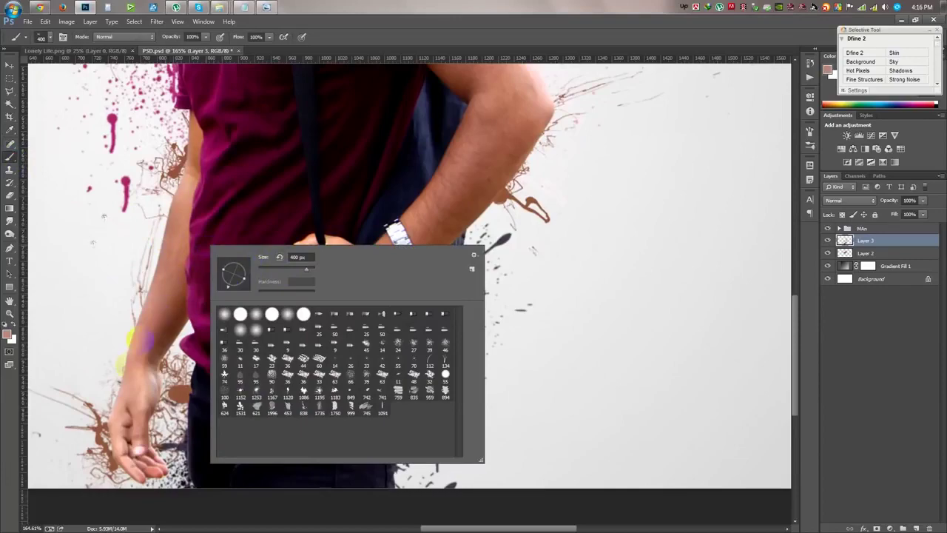
key("Return")
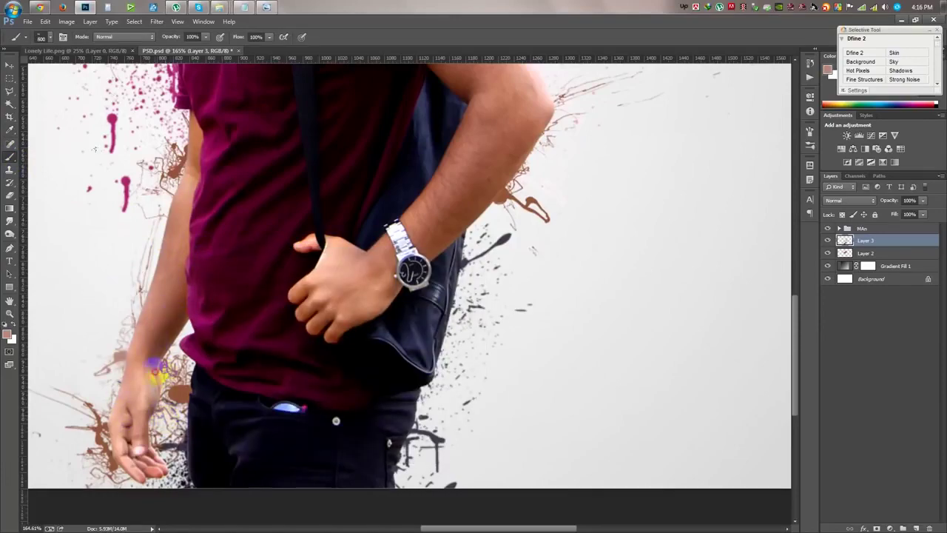
- Zoom in on the chest and sample a colour from near the hair
scroll(478, 290, "up", 3)
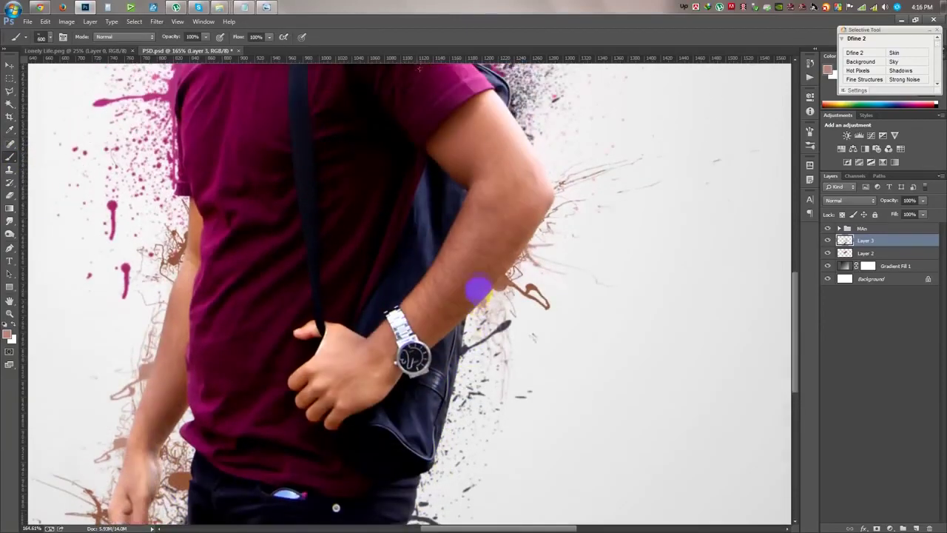
scroll(412, 384, "down", 5)
scroll(412, 391, "up", 3)
scroll(411, 394, "up", 2)
mouse_move(412, 392)
left_mouse_down()
mouse_move(303, 351)
mouse_move(338, 491)
left_mouse_up()
scroll(302, 350, "up", 3)
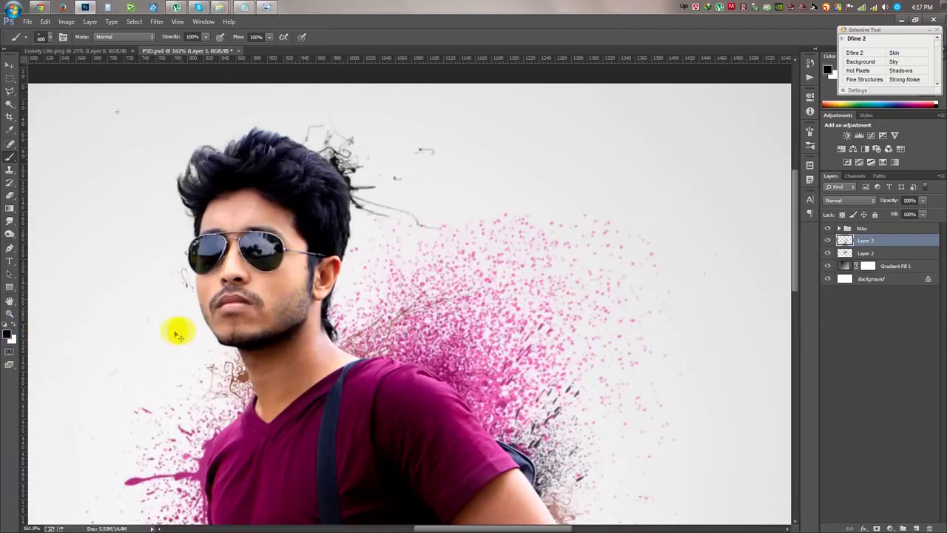
left_click(11, 129)
left_click_drag(285, 184, 342, 172)
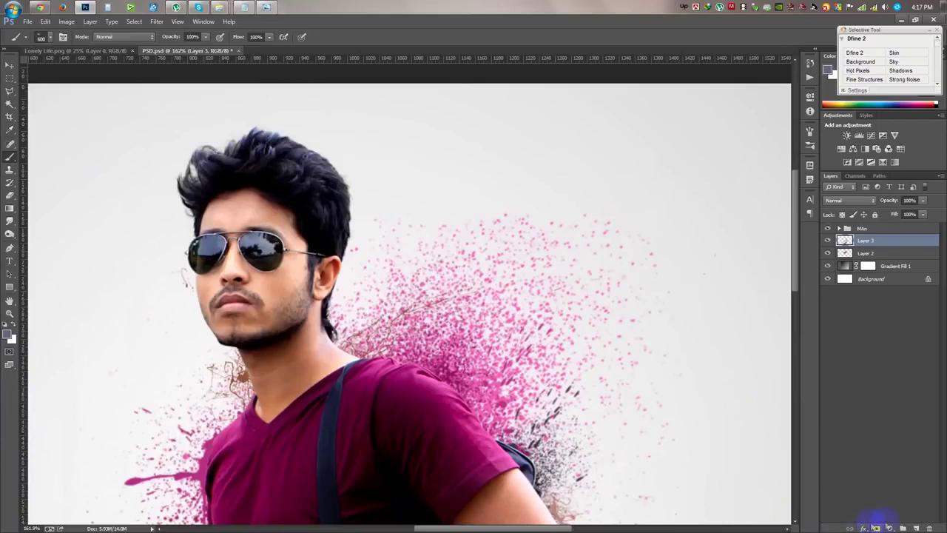
- On a new layer, stamp hair-strand splatter around the head and sample the dark hair colour
left_click(916, 528)
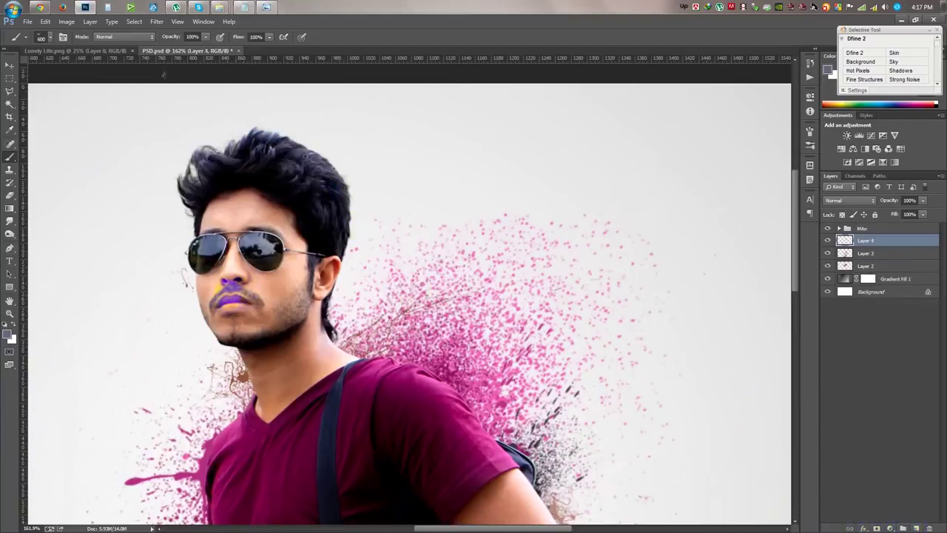
left_click(231, 280)
left_click(328, 317)
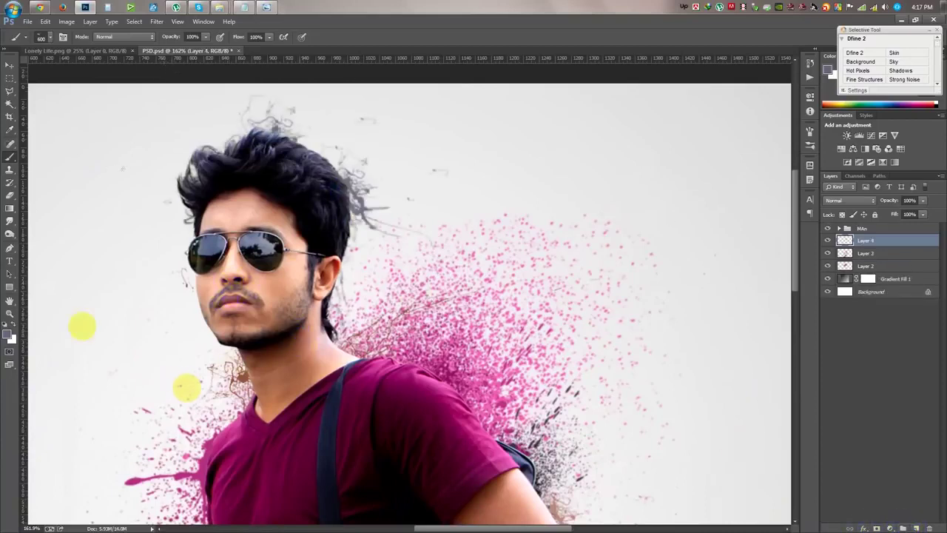
left_click(10, 130)
left_click(319, 186)
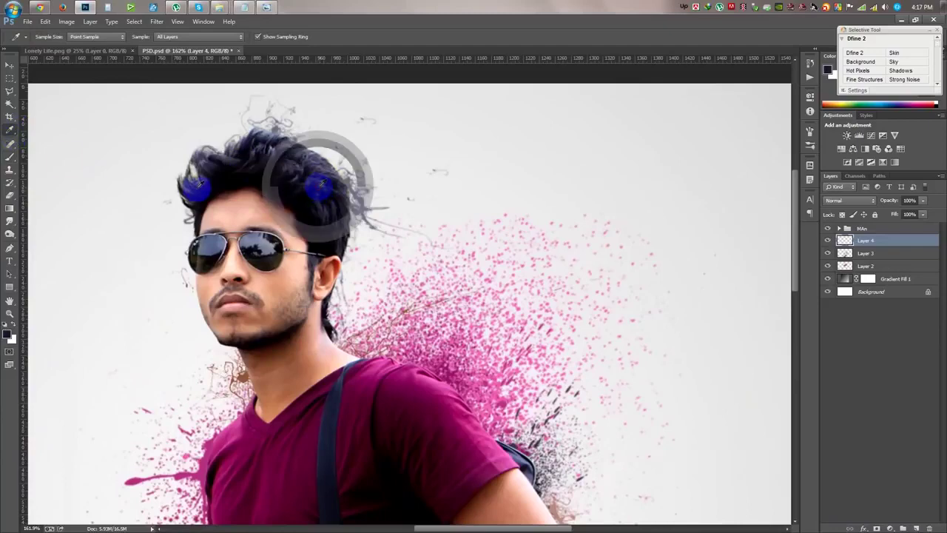
left_click(9, 156)
- Paint dark ink strands from the hair edge down toward the shoulder with splatter brushes
right_click(324, 308)
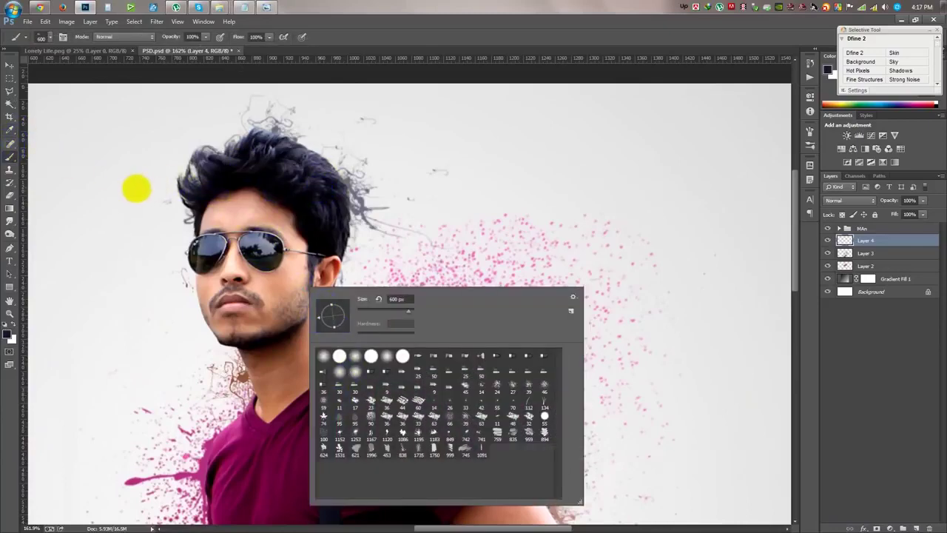
left_click(138, 185)
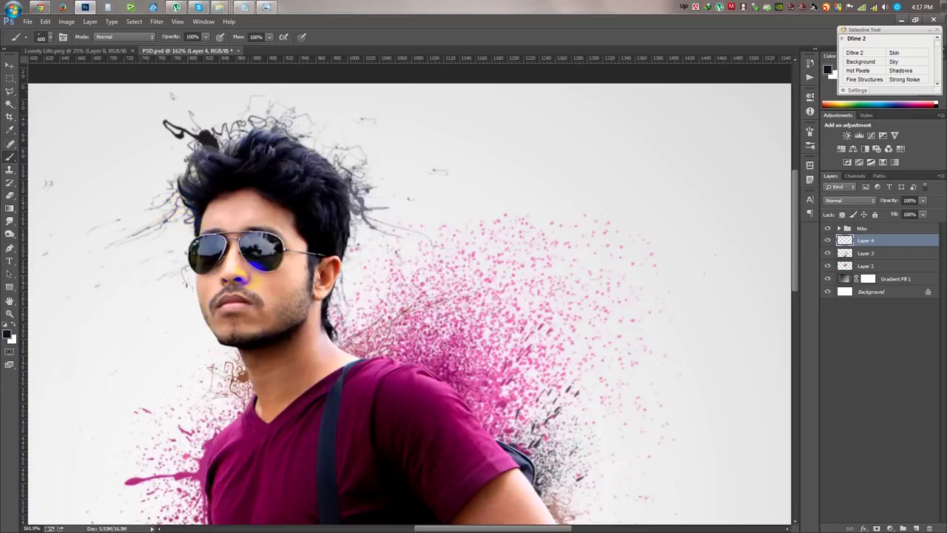
right_click(232, 266)
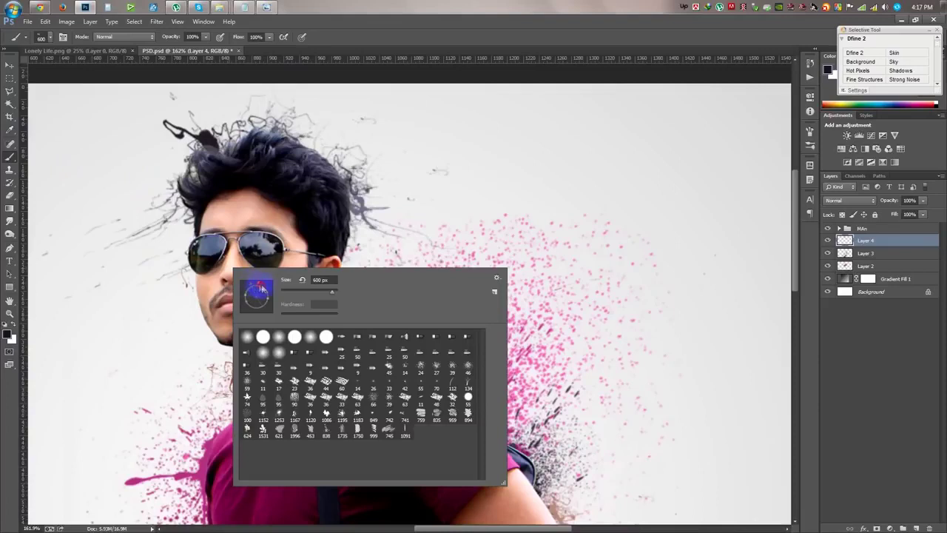
left_click(273, 341)
mouse_move(353, 144)
left_mouse_down()
mouse_move(393, 343)
mouse_move(366, 179)
left_mouse_up()
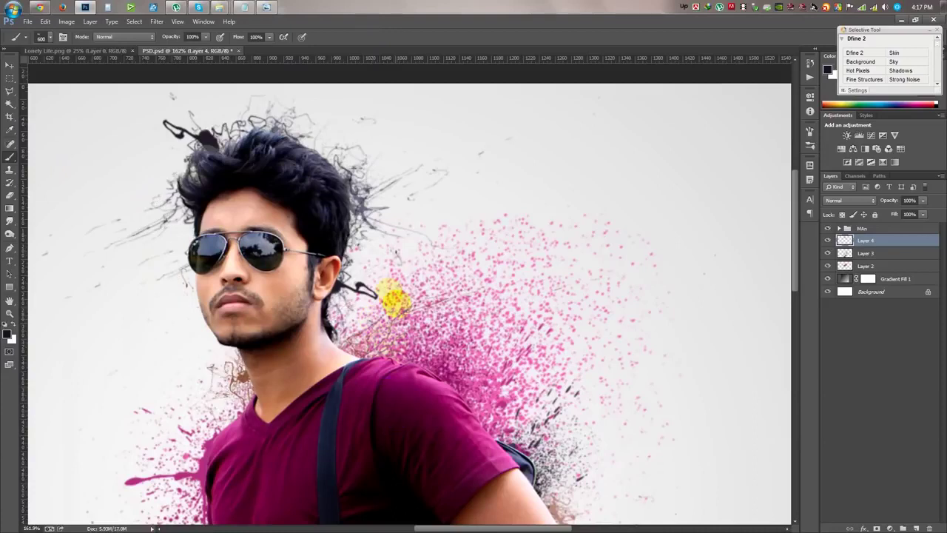
mouse_move(381, 221)
left_mouse_down()
mouse_move(394, 267)
mouse_move(410, 203)
mouse_move(387, 201)
mouse_move(344, 142)
mouse_move(364, 252)
left_mouse_up()
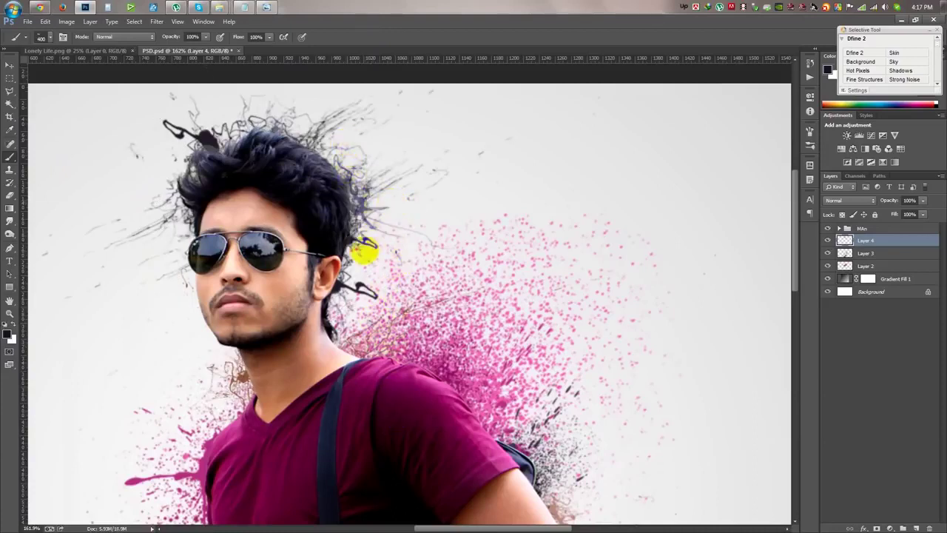
- Scroll the view to inspect the new hair strands around the head
scroll(370, 251, "down", 5)
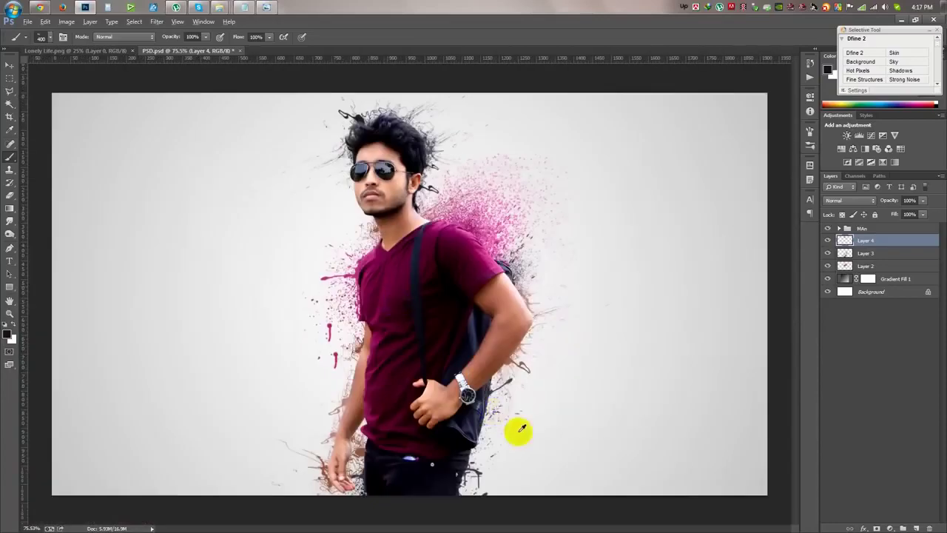
scroll(513, 432, "up", 5)
scroll(472, 443, "up", 2)
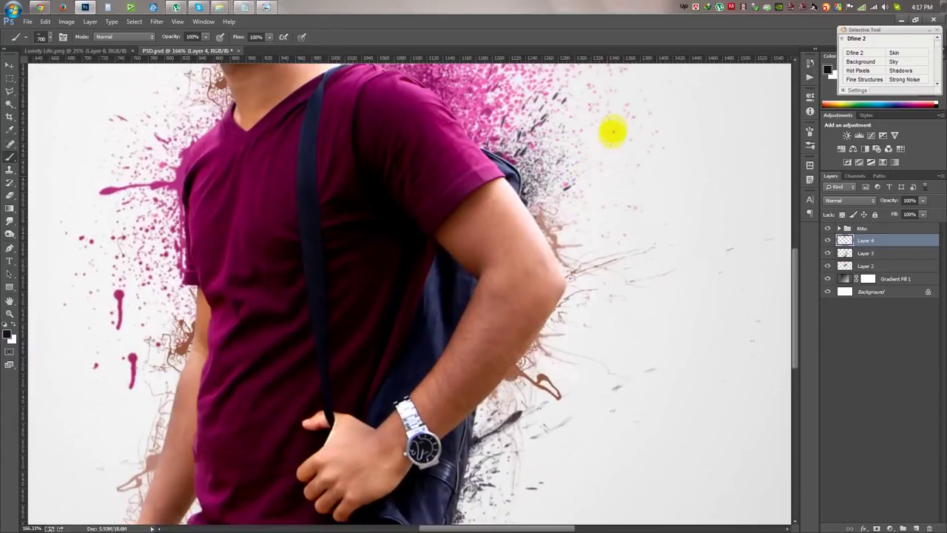
scroll(427, 186, "down", 4)
scroll(427, 186, "down", 1)
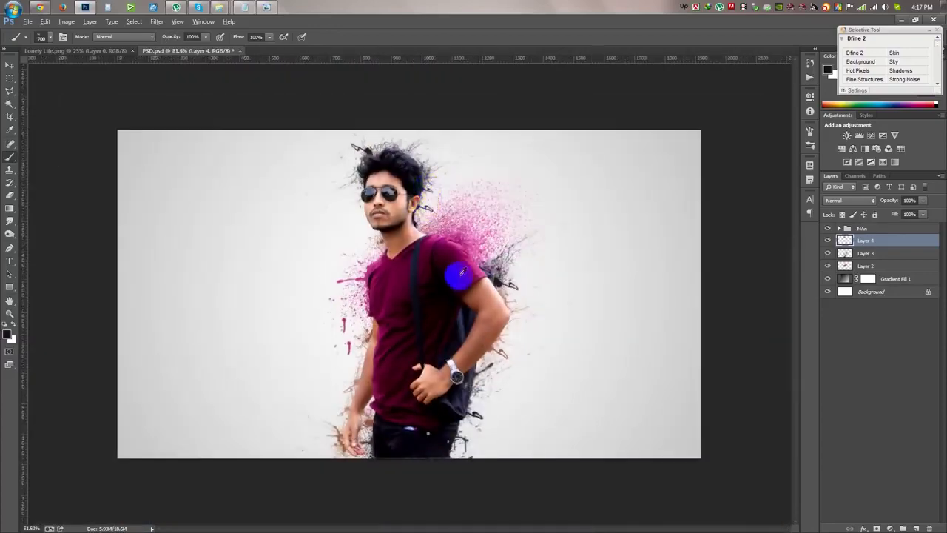
scroll(457, 271, "up", 2)
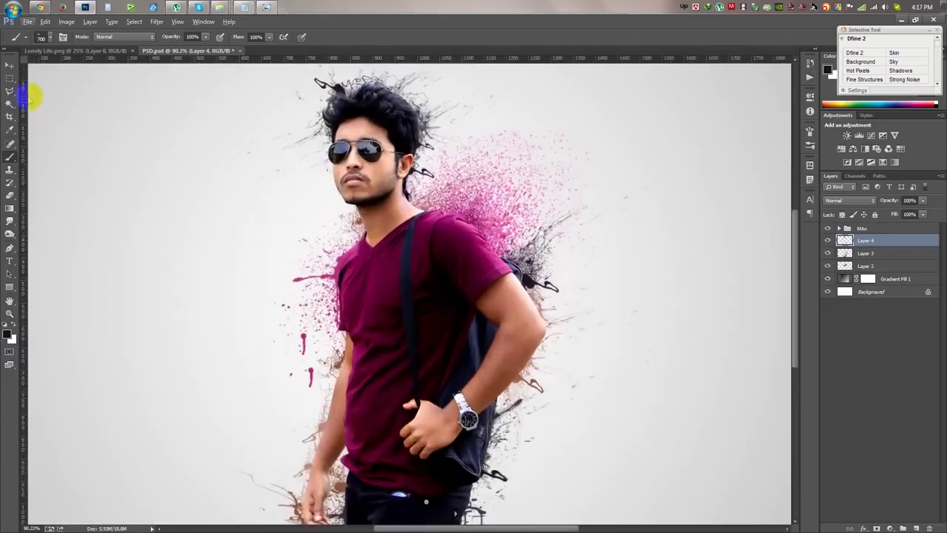
left_click(10, 129)
- Enlarge the brush to 1300 and stamp maroon splatter left of the torso and neck
left_click(347, 308)
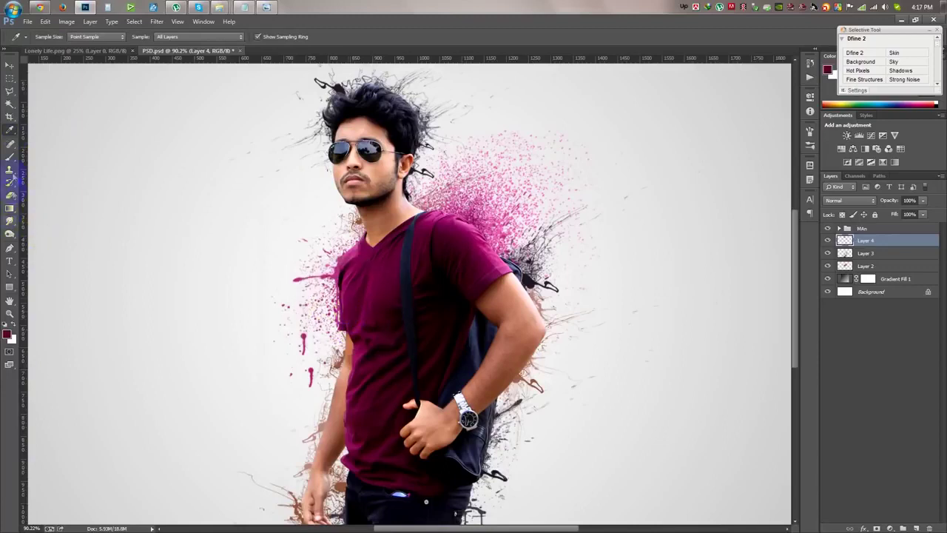
left_click(10, 156)
key("bracketright")
key("bracketright")
key("bracketright")
left_click(343, 338)
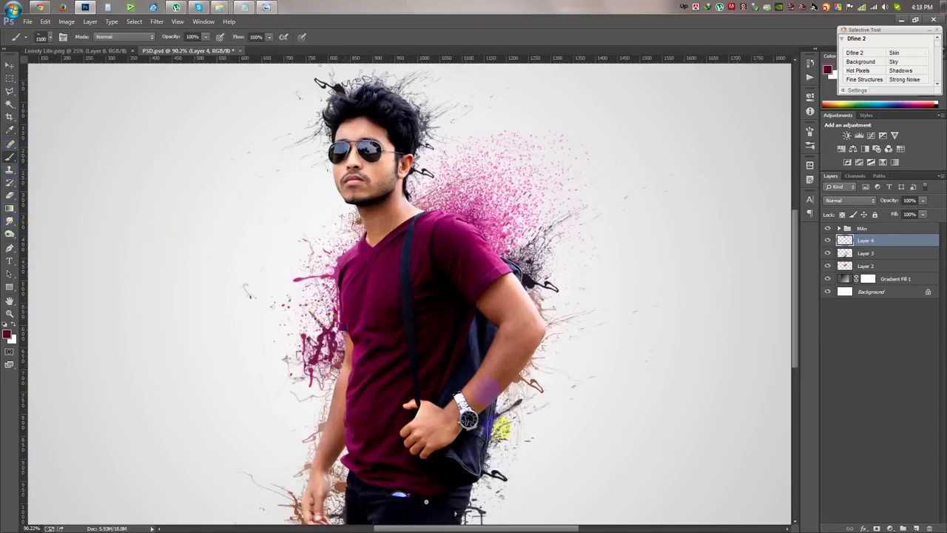
left_click(493, 196)
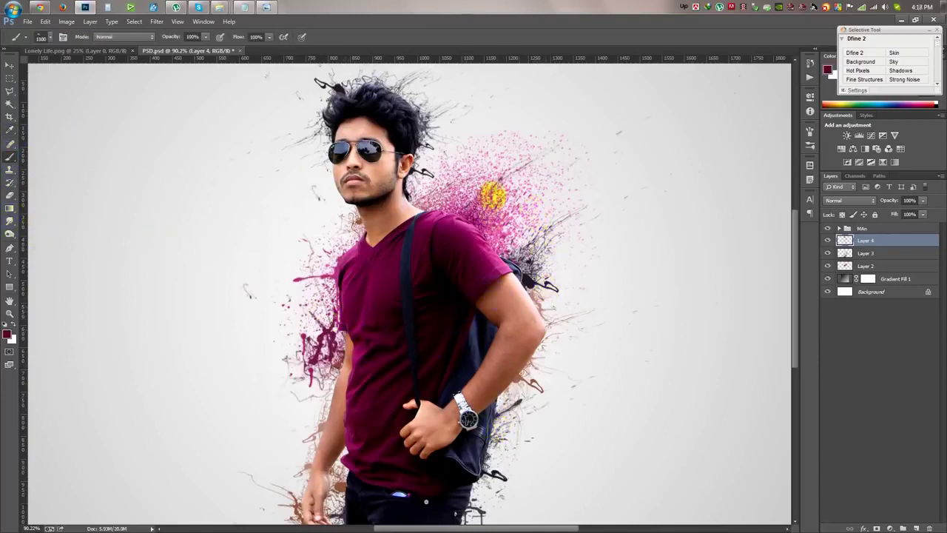
left_click(465, 237)
left_click(492, 274)
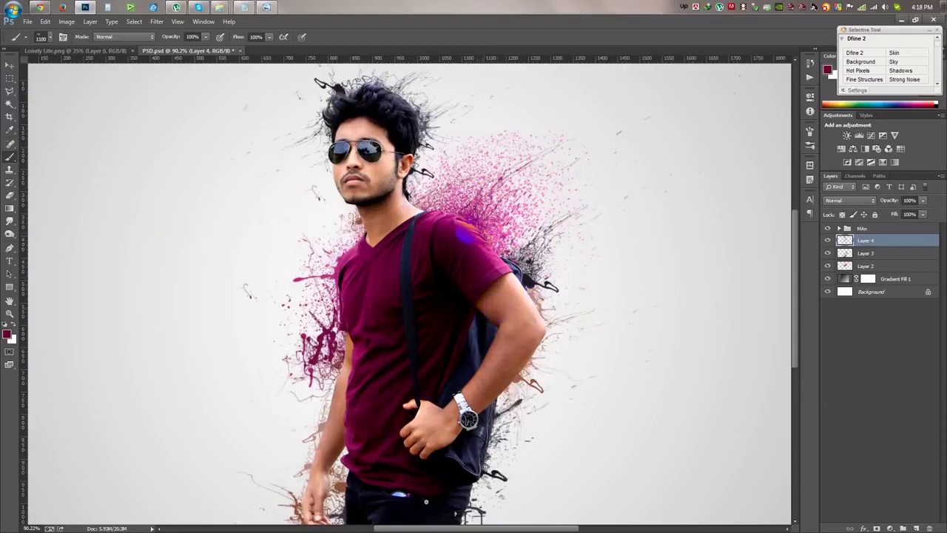
key("ctrl+alt+z")
- Sample pink from the splatter, stamp it left of the neck, then pick a soft round brush
left_click(10, 130)
left_click(342, 251)
left_click(10, 156)
left_click(262, 98)
scroll(548, 344, "down", 3)
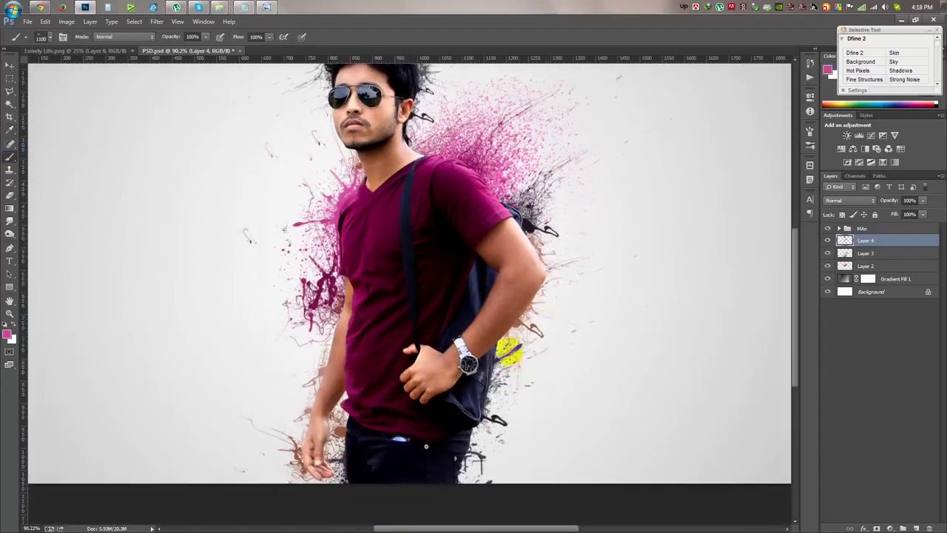
right_click(457, 281)
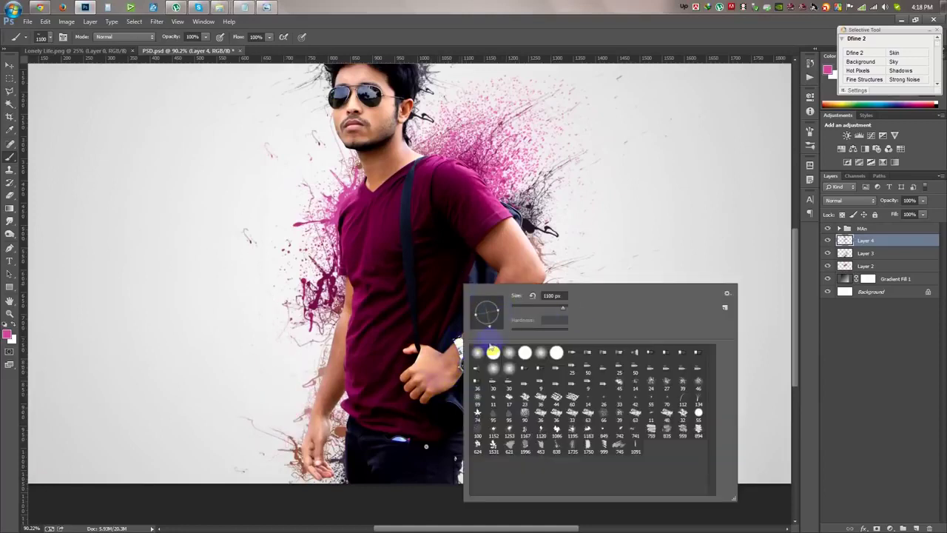
left_click(394, 490)
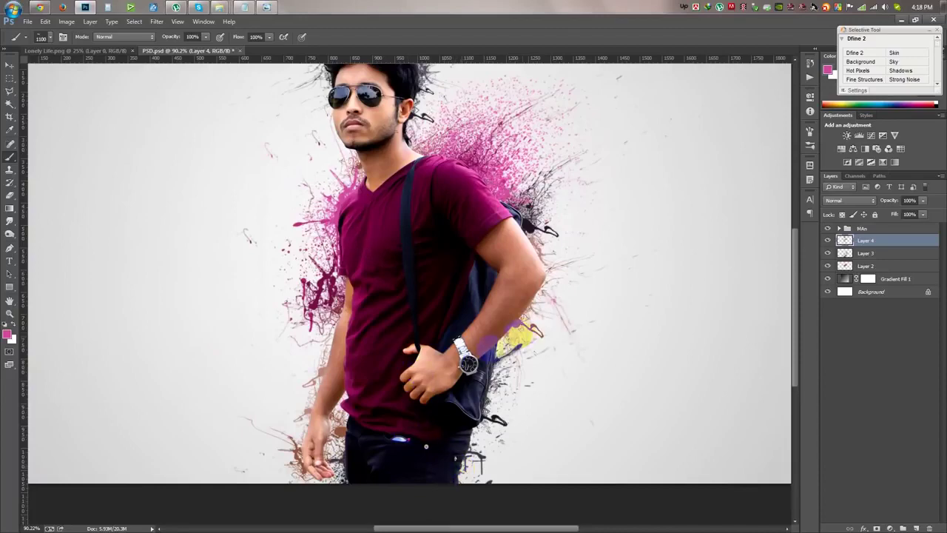
- Fit the whole image in view and select the MAn group with the Move tool
key("ctrl+minus")
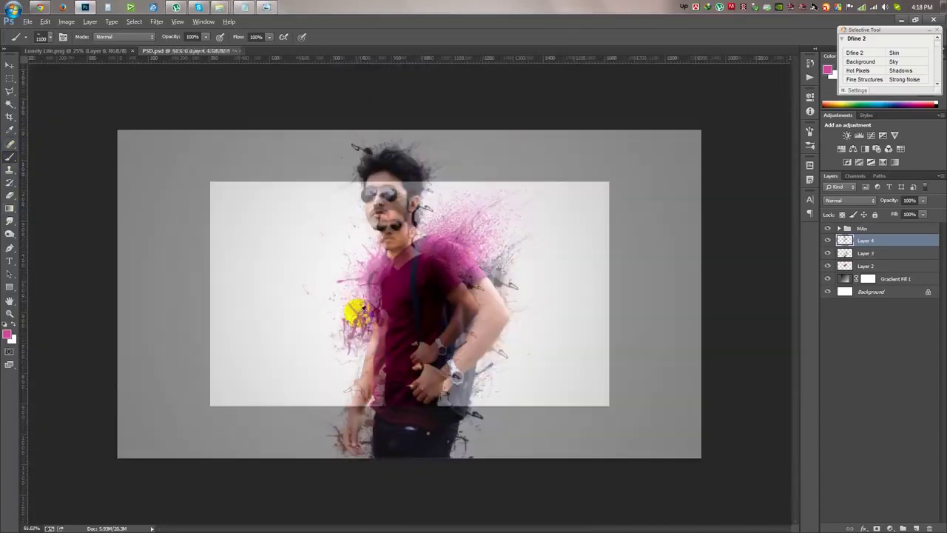
key("ctrl+0")
left_click(10, 65)
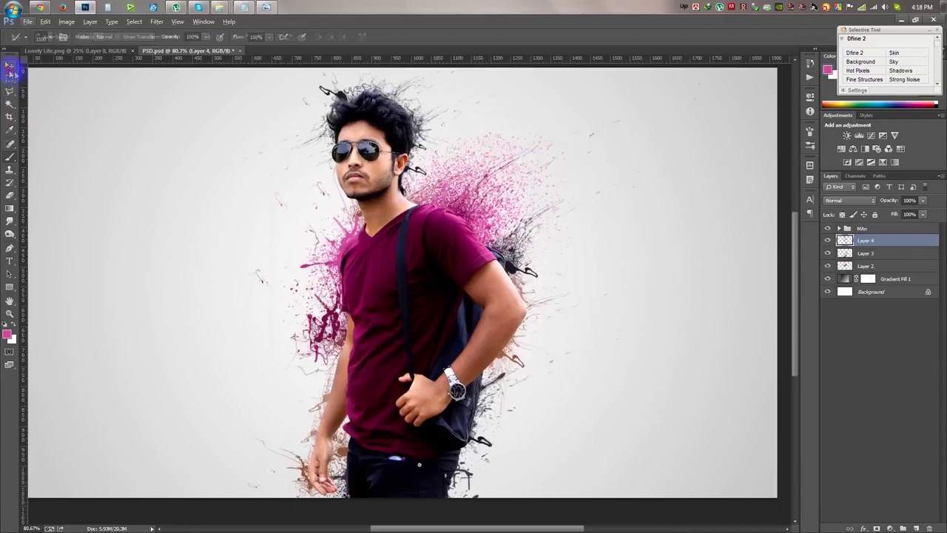
key("ctrl+minus")
key("ctrl+0")
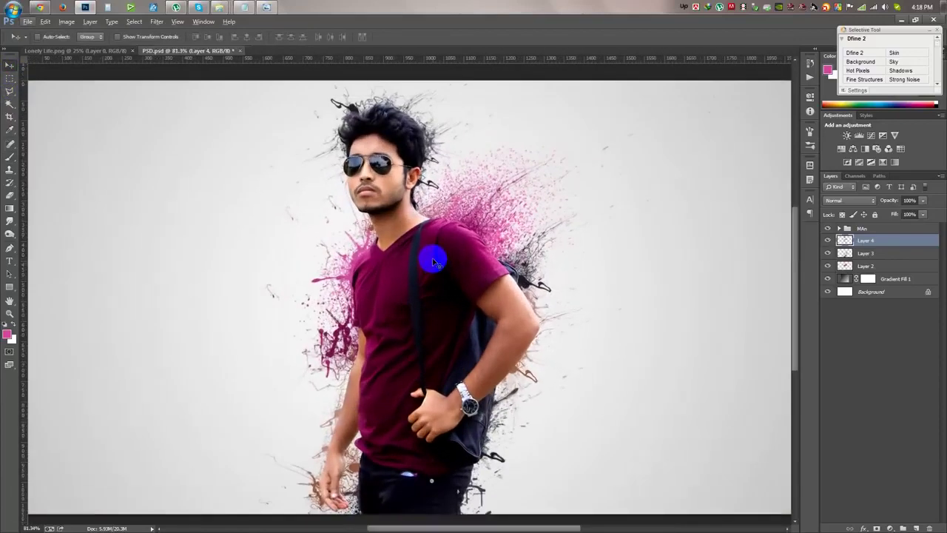
scroll(433, 261, "up", 2)
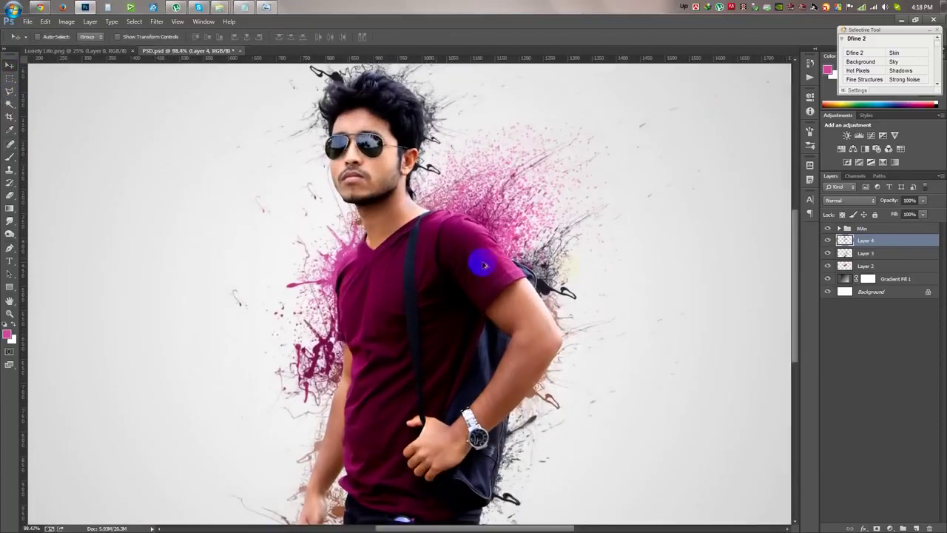
left_click(886, 231)
left_click_drag(656, 260, 579, 249)
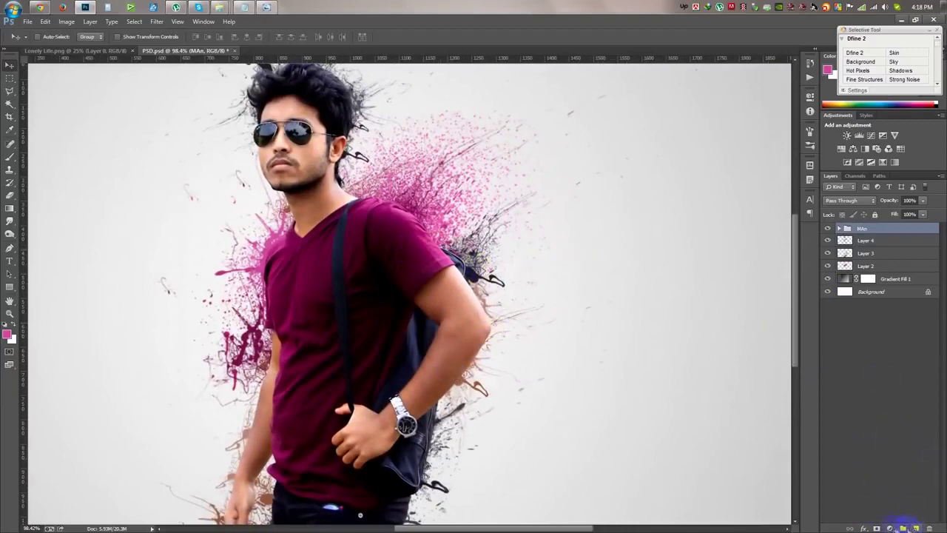
- Add a layer mask to the MAn group and splatter-paint away the arm, shoulder, shirt and wrist edges
left_click(877, 529)
key("b")
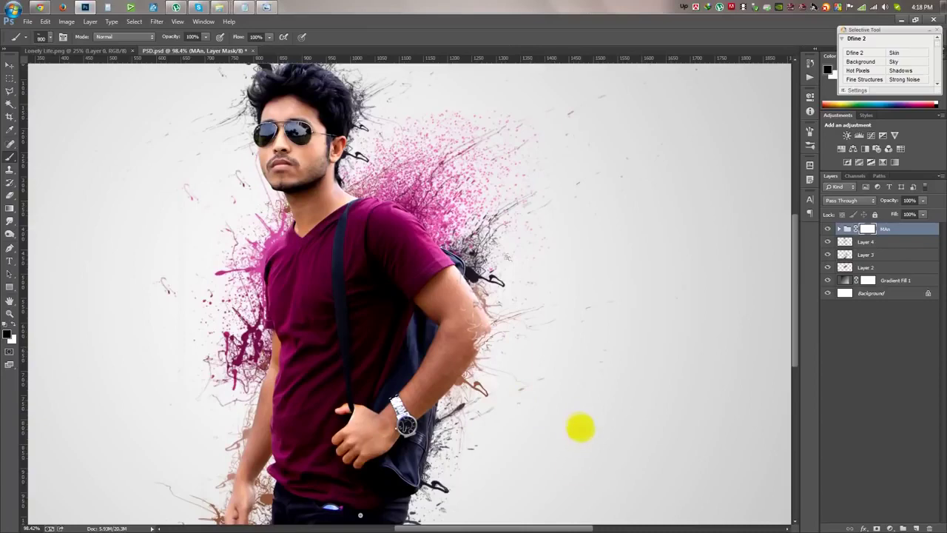
left_click_drag(444, 421, 426, 385)
left_click_drag(485, 445, 472, 290)
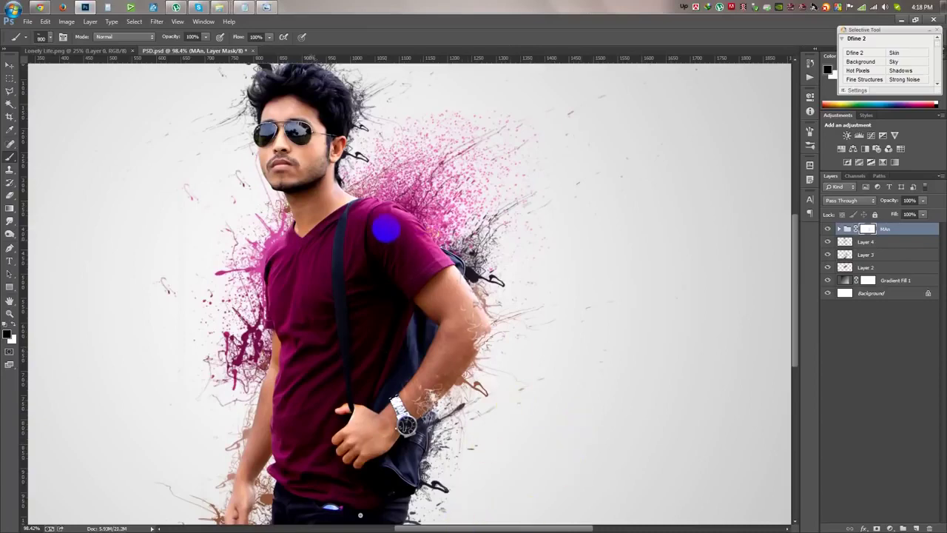
scroll(449, 197, "up", 1)
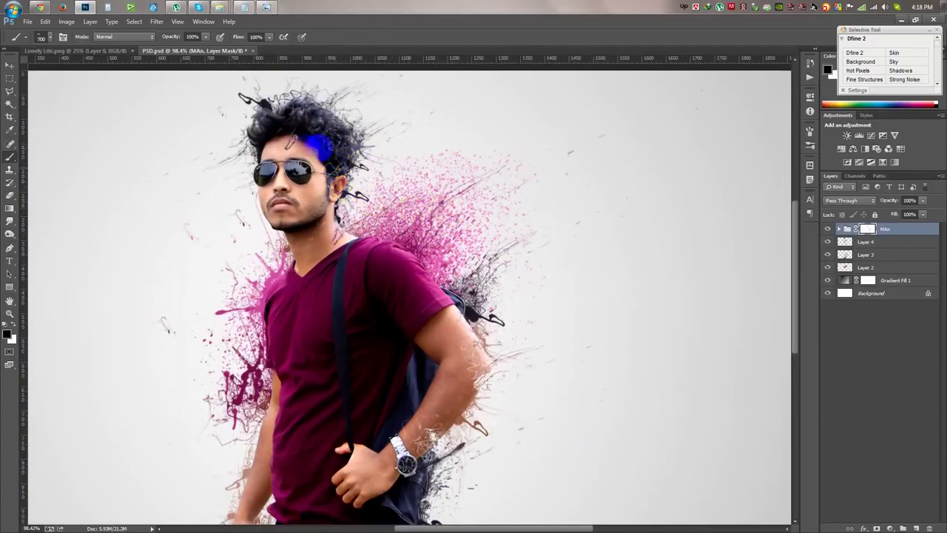
scroll(296, 353, "down", 1)
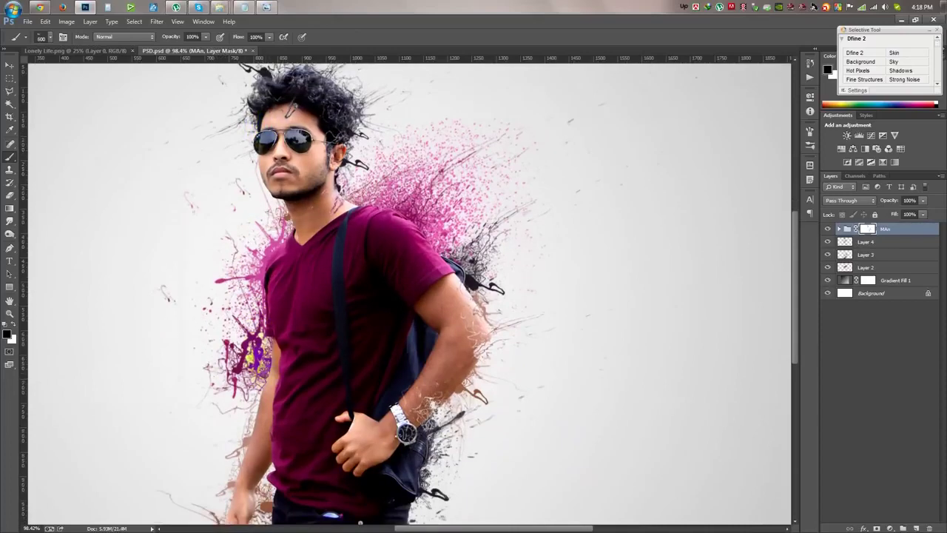
scroll(178, 393, "down", 1)
scroll(264, 444, "down", 2)
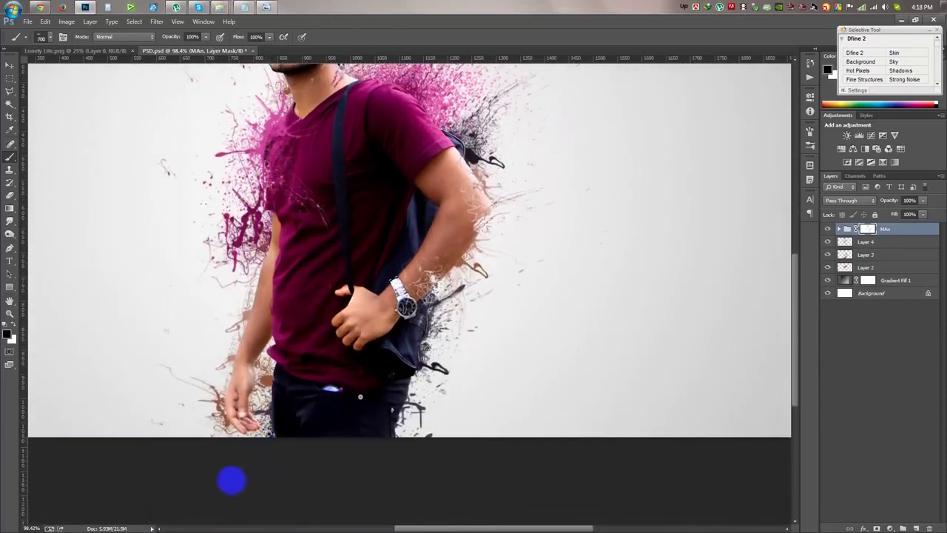
left_click_drag(243, 379, 281, 318)
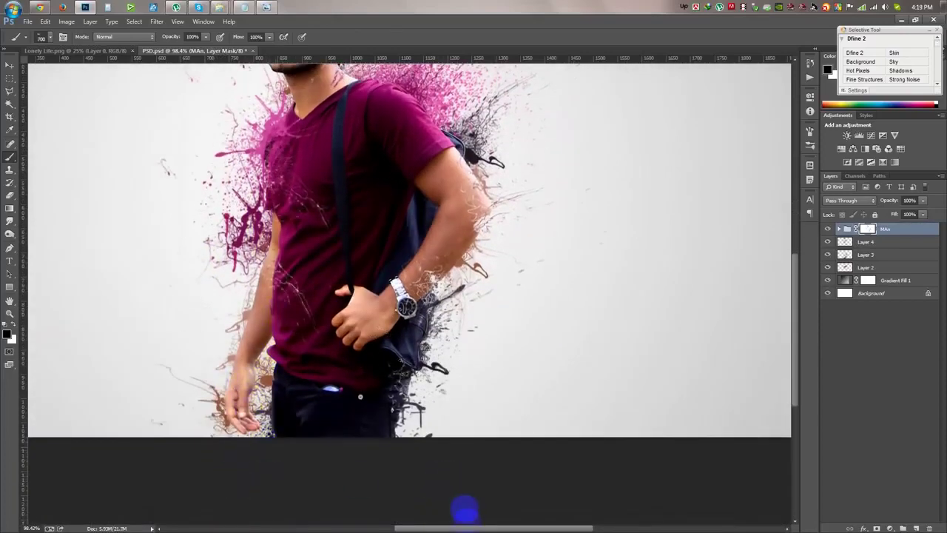
left_click(450, 335)
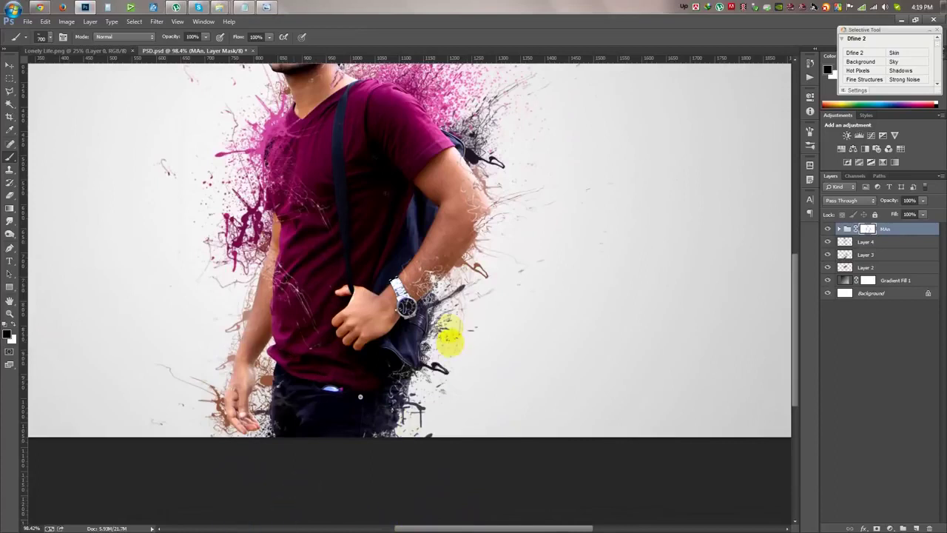
- Switch to the 1253 splatter brush and break up the left arm, hip, shirt and upper shoulder
right_click(463, 322)
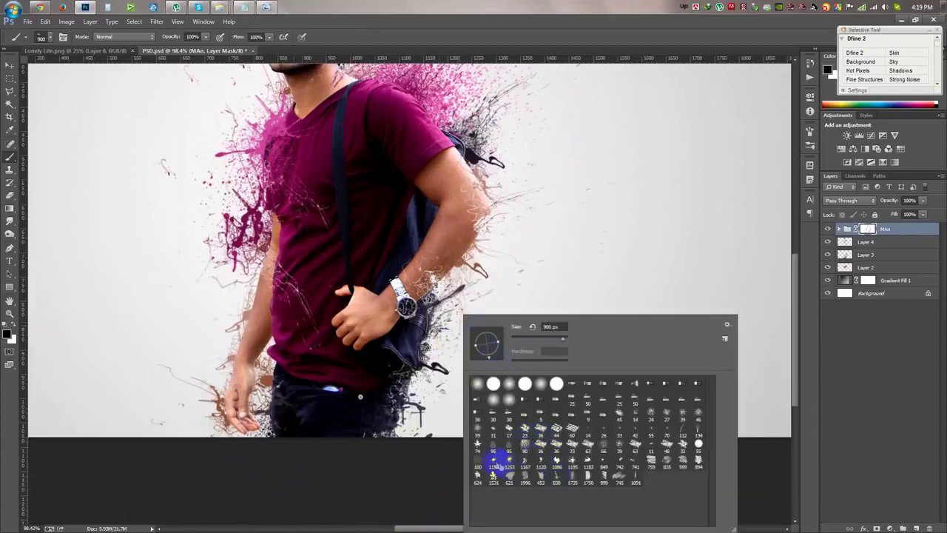
left_click(509, 460)
left_click(499, 30)
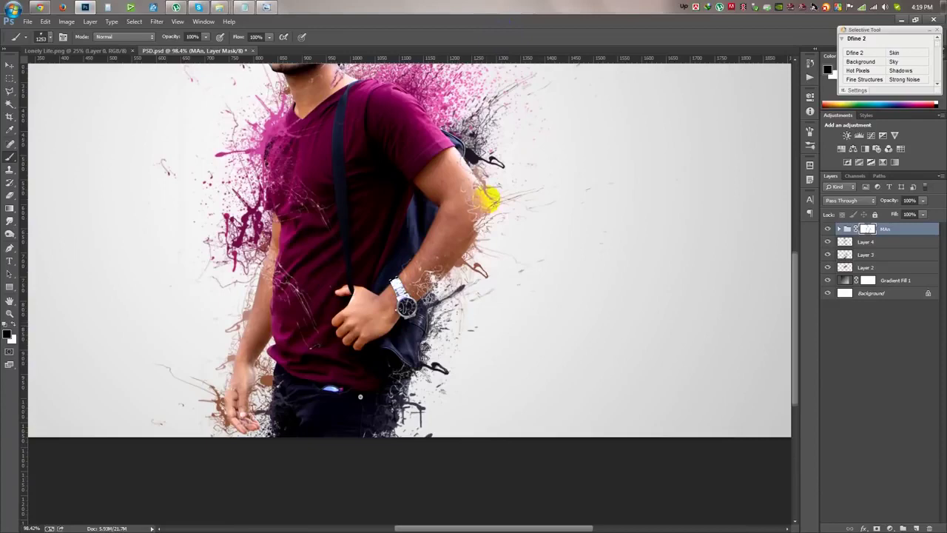
scroll(439, 182, "up", 3)
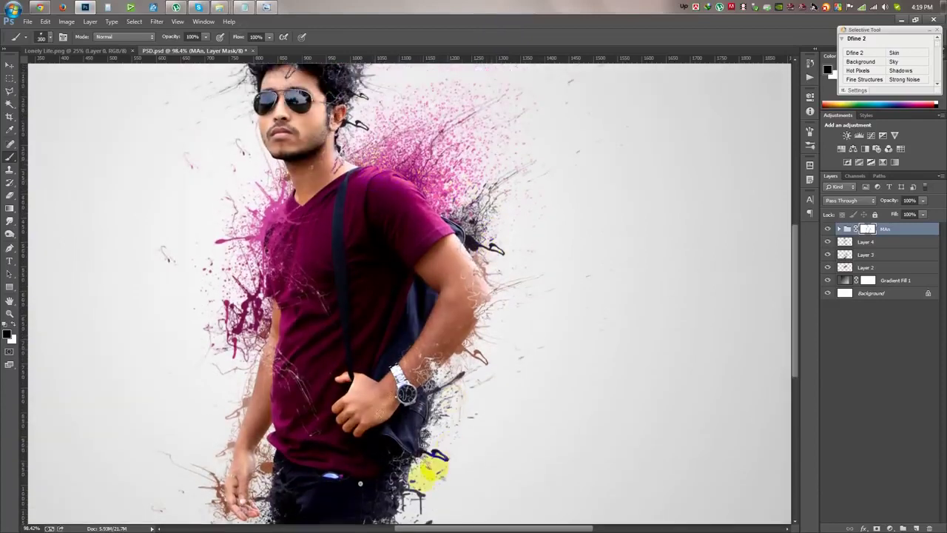
scroll(562, 360, "down", 3)
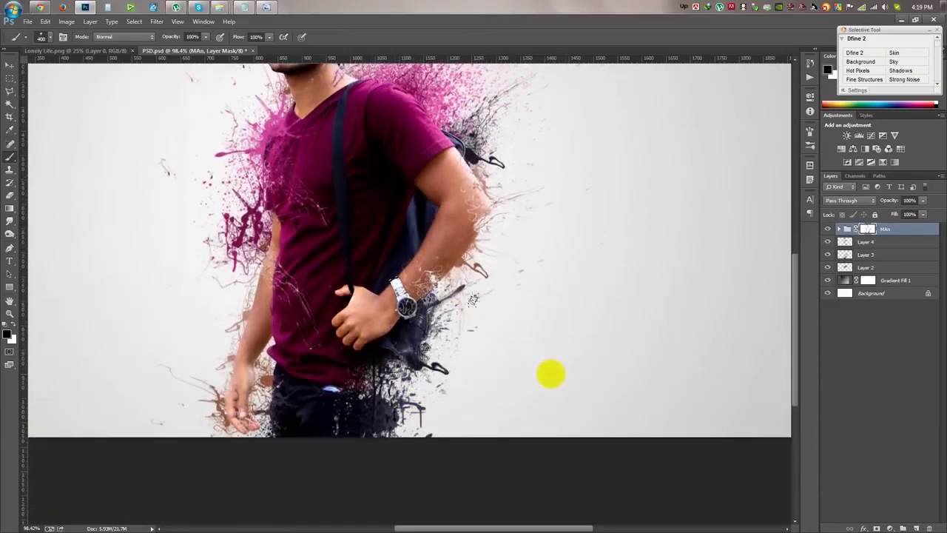
left_click_drag(328, 469, 338, 416)
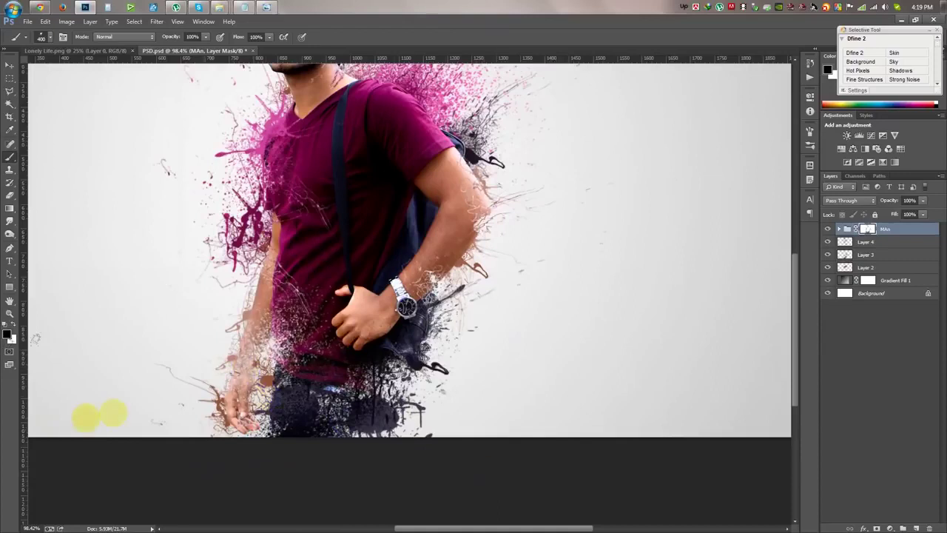
left_click_drag(246, 281, 158, 322)
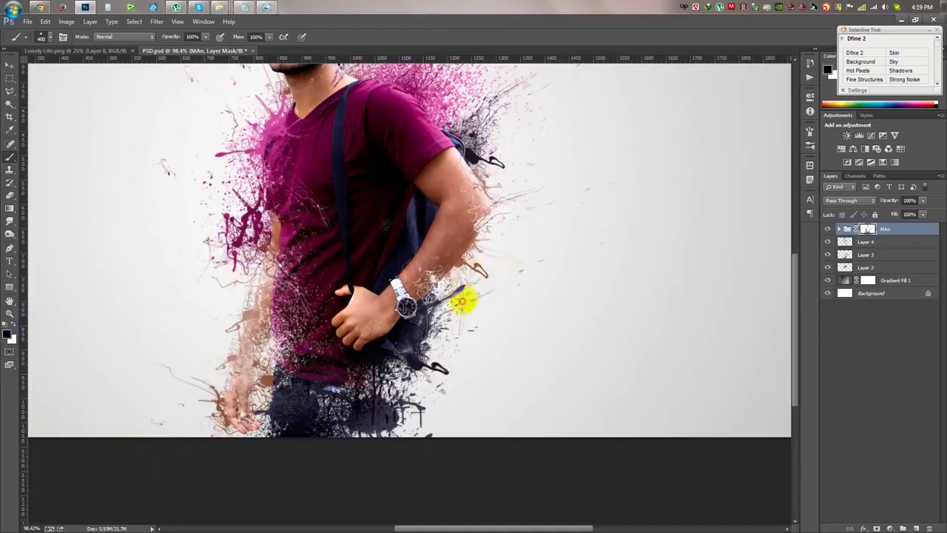
left_click_drag(473, 118, 455, 171)
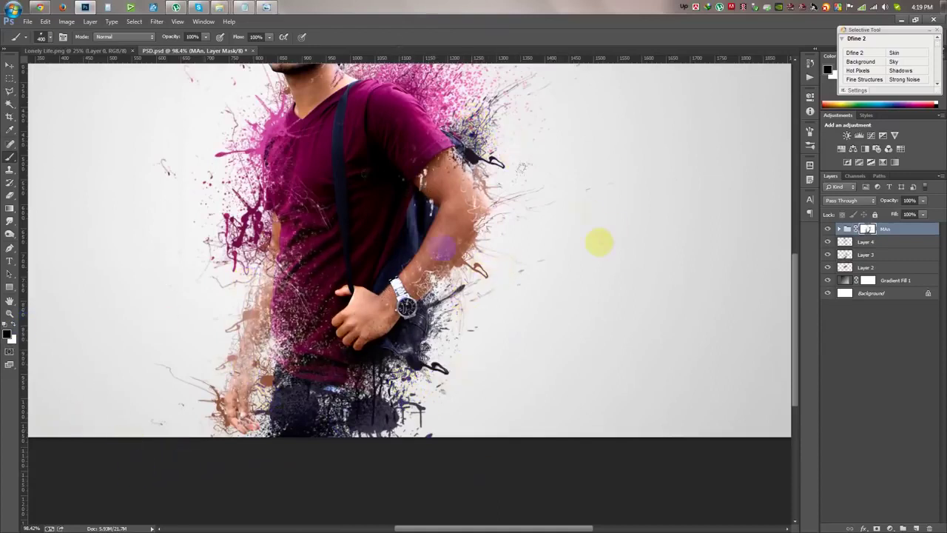
scroll(512, 101, "up", 3)
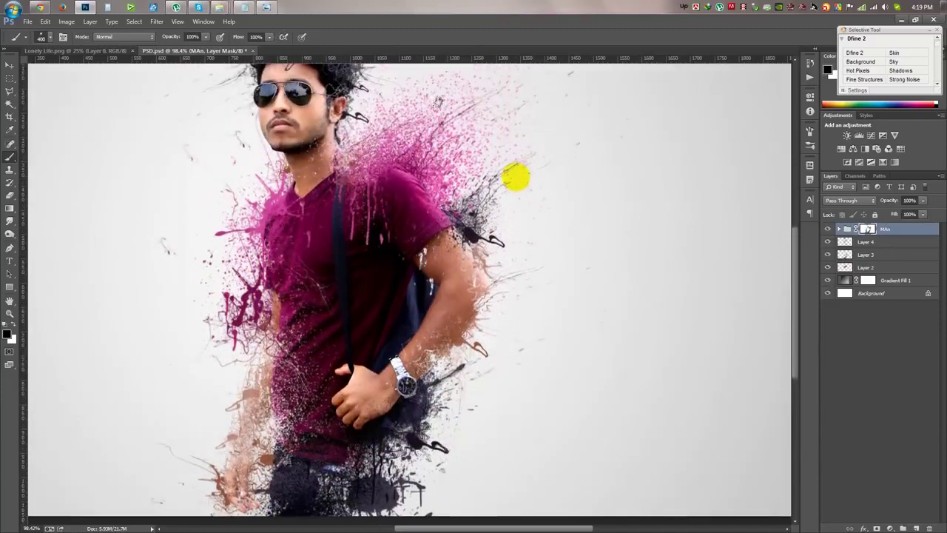
scroll(516, 173, "up", 2)
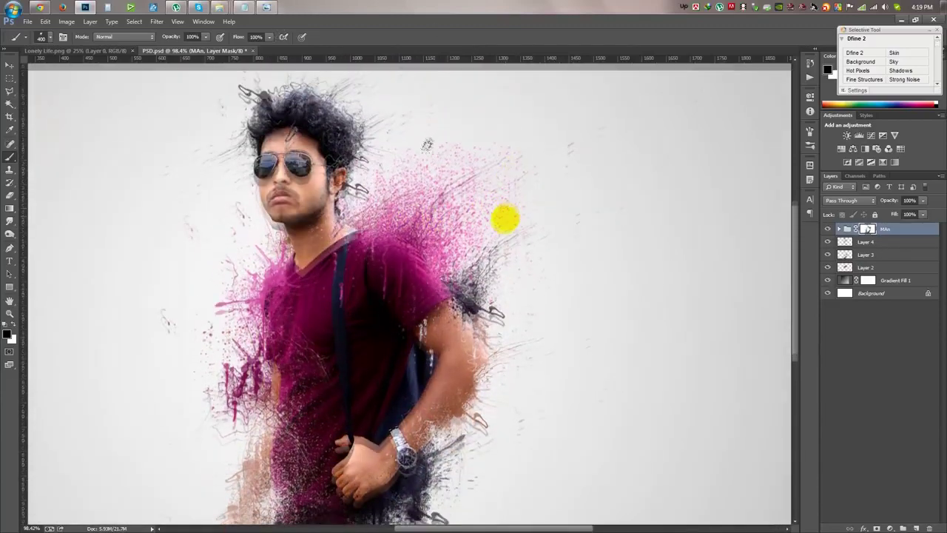
scroll(506, 215, "down", 3)
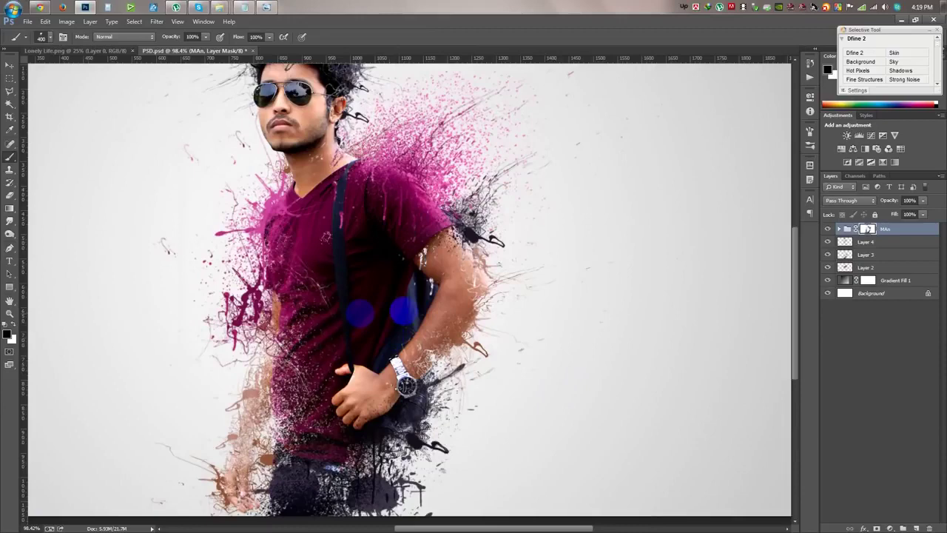
- Pick another splatter brush, undo a bad torso dab, and disperse the jeans and legs
right_click(533, 279)
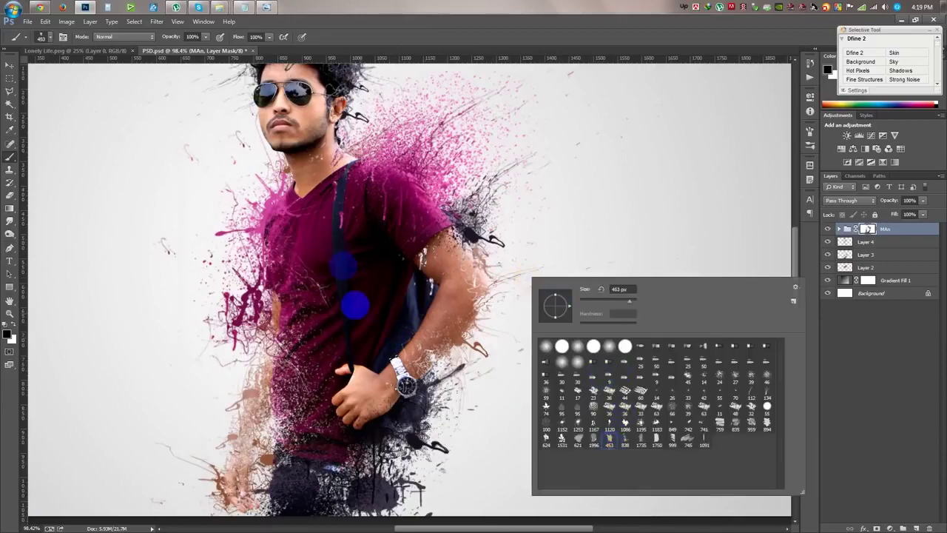
left_click(358, 311)
key("ctrl+z")
key("ctrl+0")
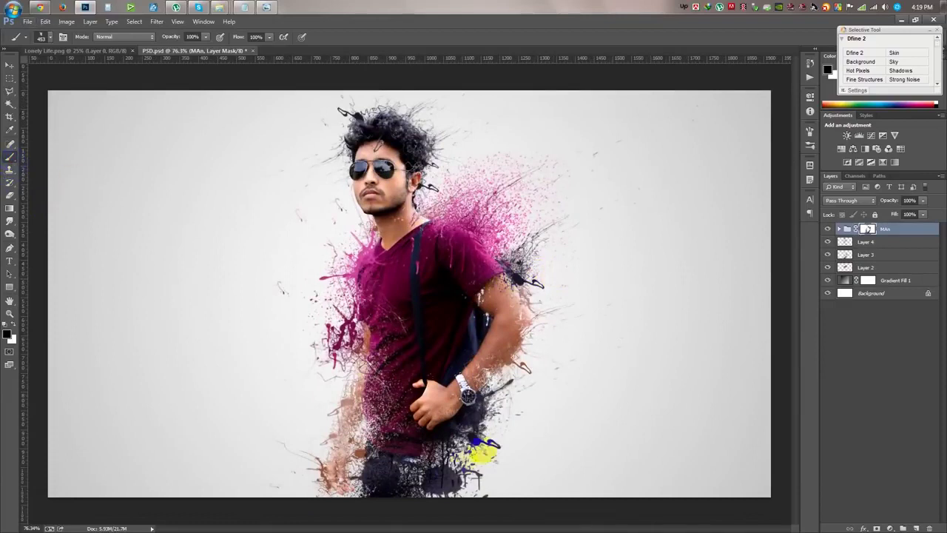
mouse_move(396, 488)
left_mouse_down()
mouse_move(386, 471)
mouse_move(482, 453)
left_mouse_up()
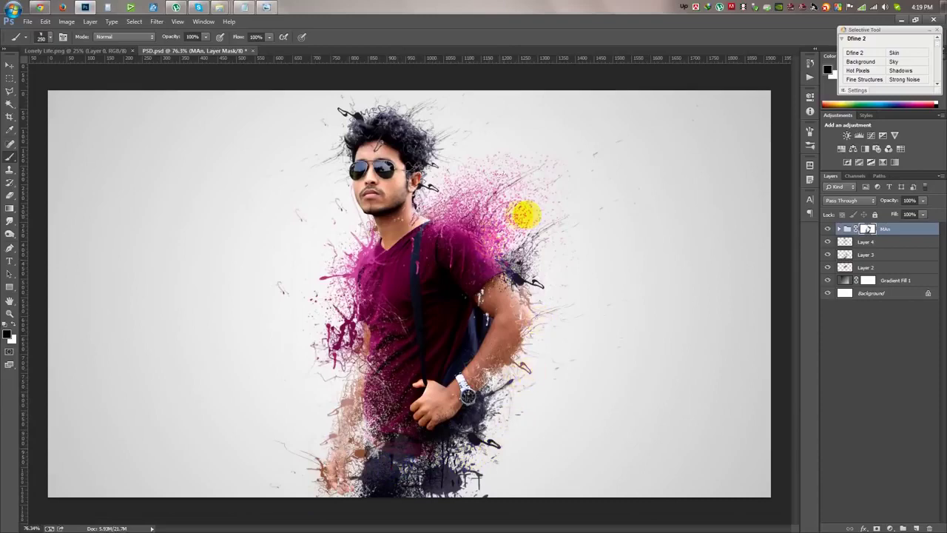
scroll(463, 142, "up", 2)
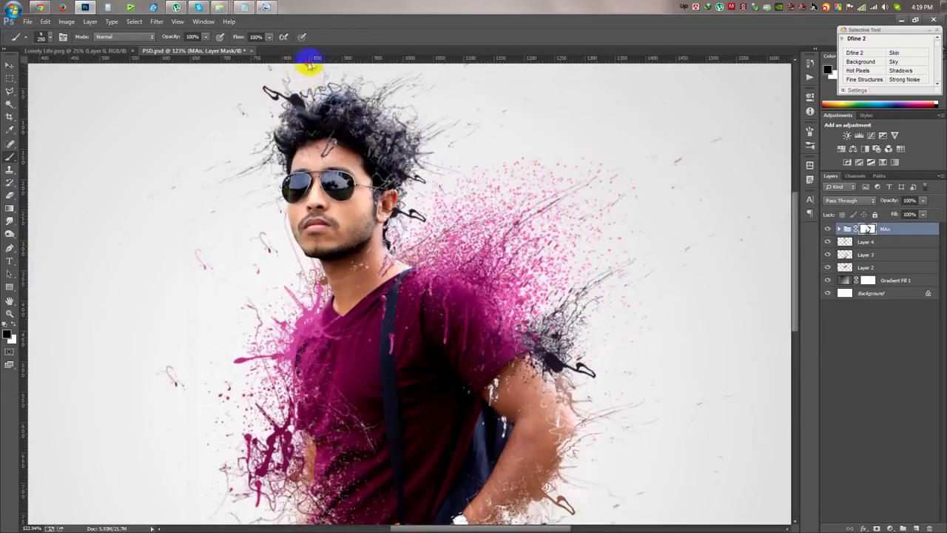
scroll(306, 100, "up", 1)
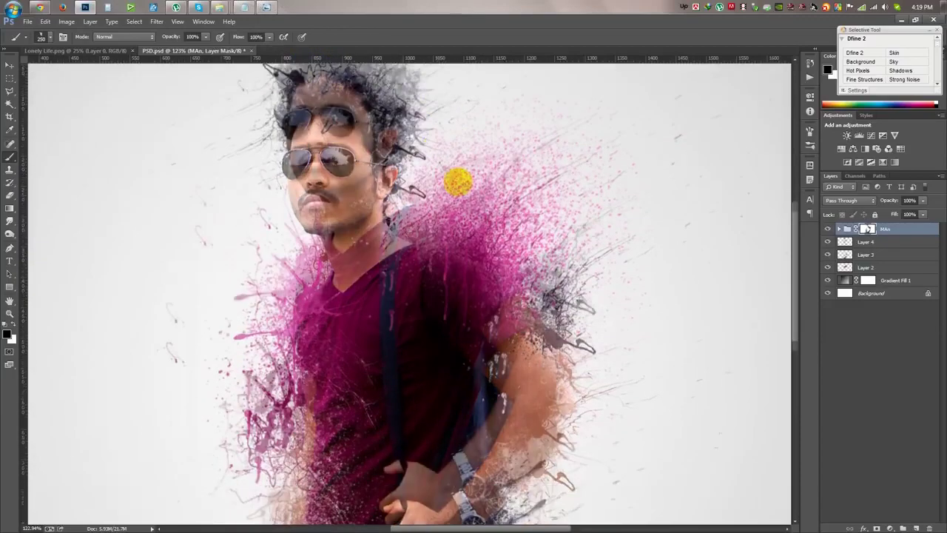
- Merge the splatter Layers 4, 3 and 2 into one layer
left_click(892, 242)
left_click(890, 267, "shift")
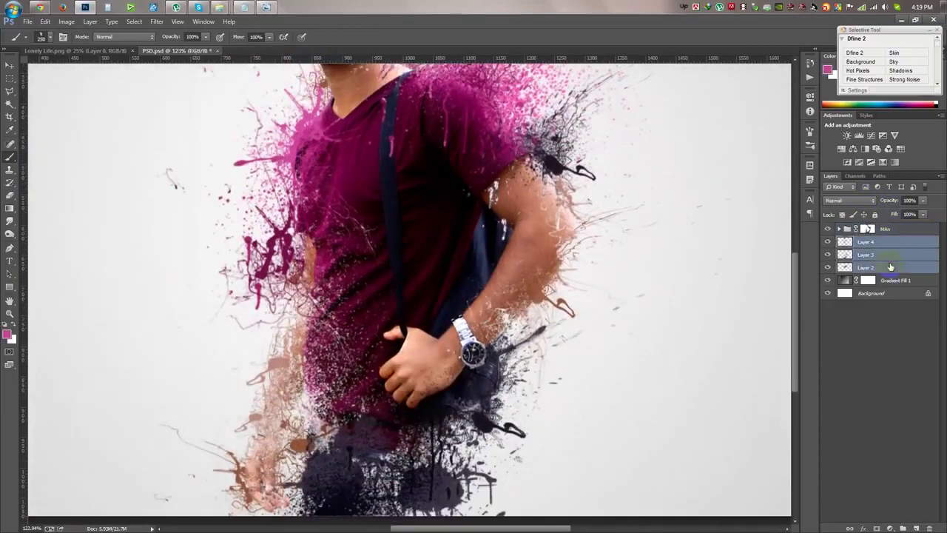
key("ctrl+e")
scroll(774, 271, "down", 3)
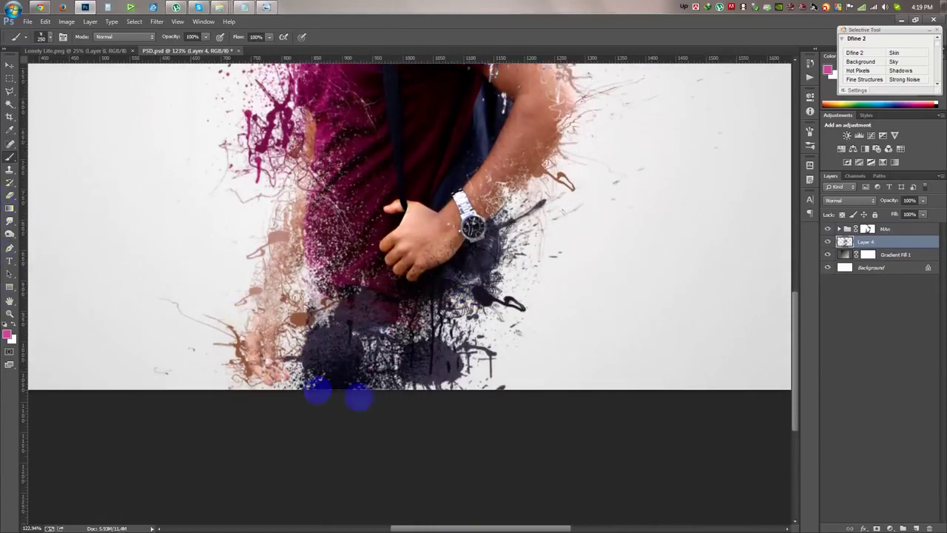
- Erase parts of the dark bottom splatter, shrinking the eraser to 250 px for a centre dab
left_click_drag(368, 390, 312, 386)
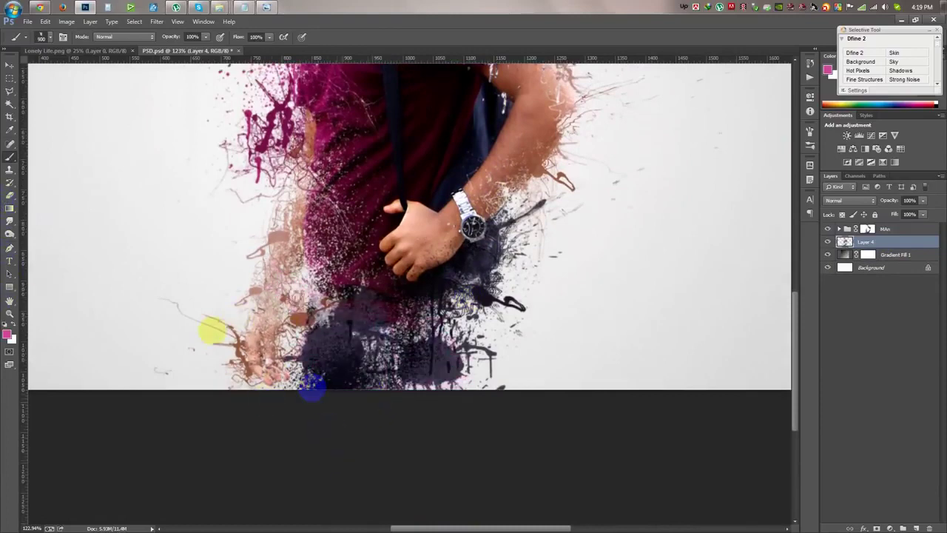
right_click(281, 277)
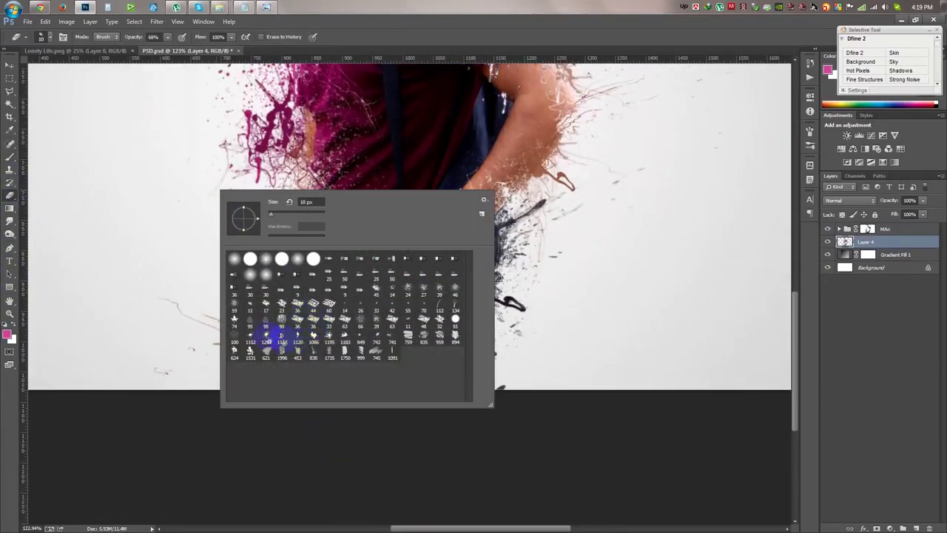
key("Escape")
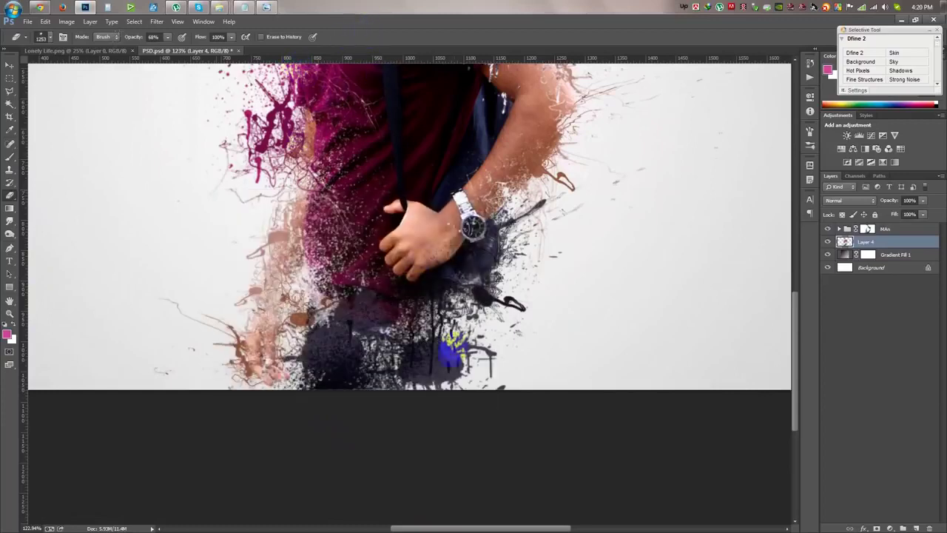
mouse_move(333, 421)
left_mouse_down()
mouse_move(370, 522)
mouse_move(318, 456)
mouse_move(590, 387)
left_mouse_up()
right_click(581, 312)
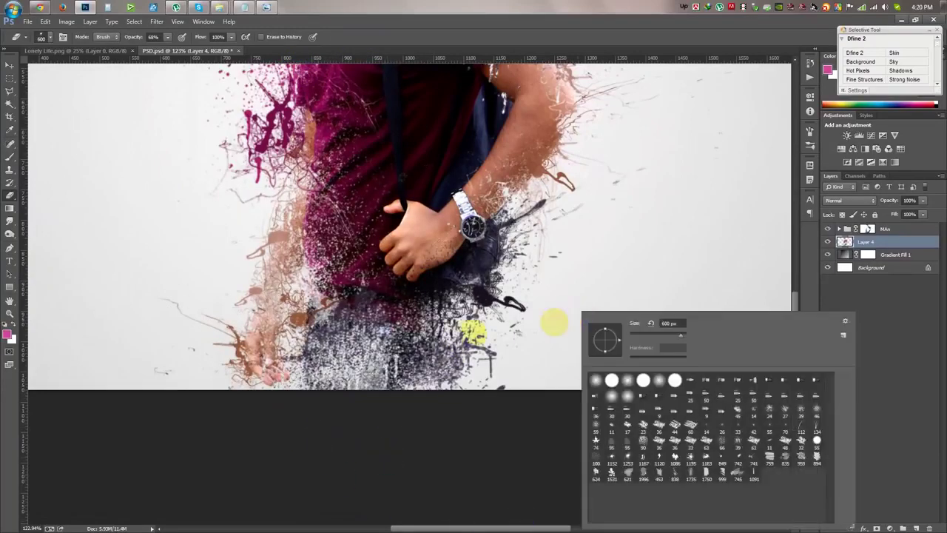
key("Escape")
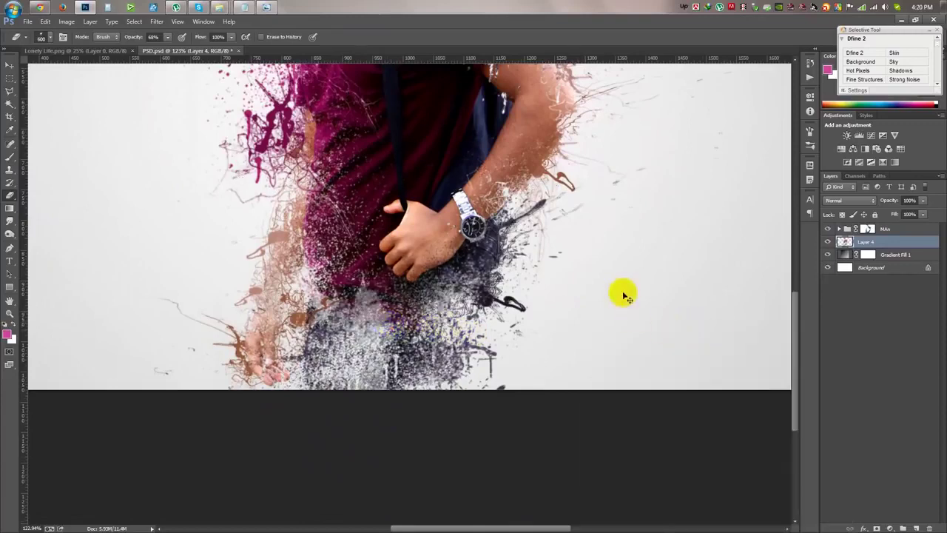
key("bracketleft")
key("bracketleft")
key("bracketleft")
left_click(397, 324)
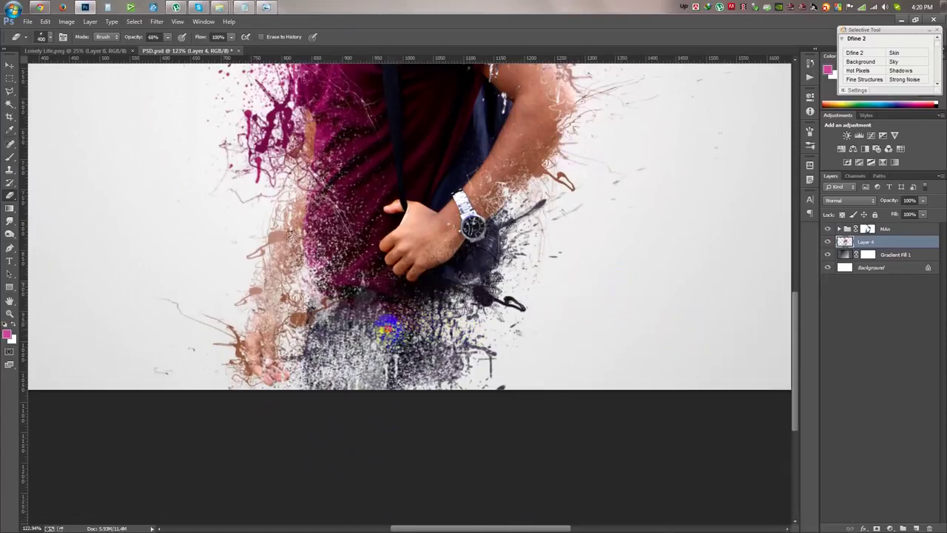
- With a new eraser tip, lighten the splatter below the jeans, then select the MAn group's mask
right_click(624, 260)
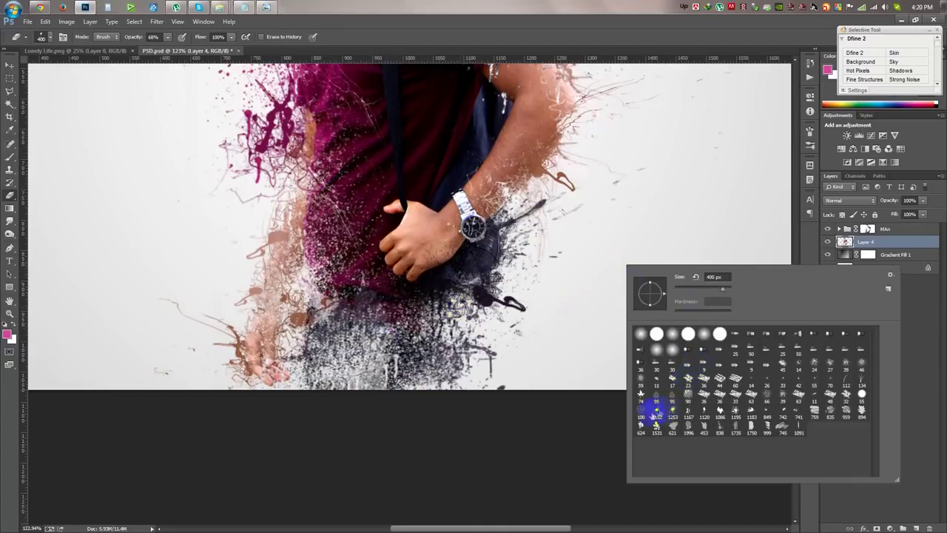
left_click(611, 59)
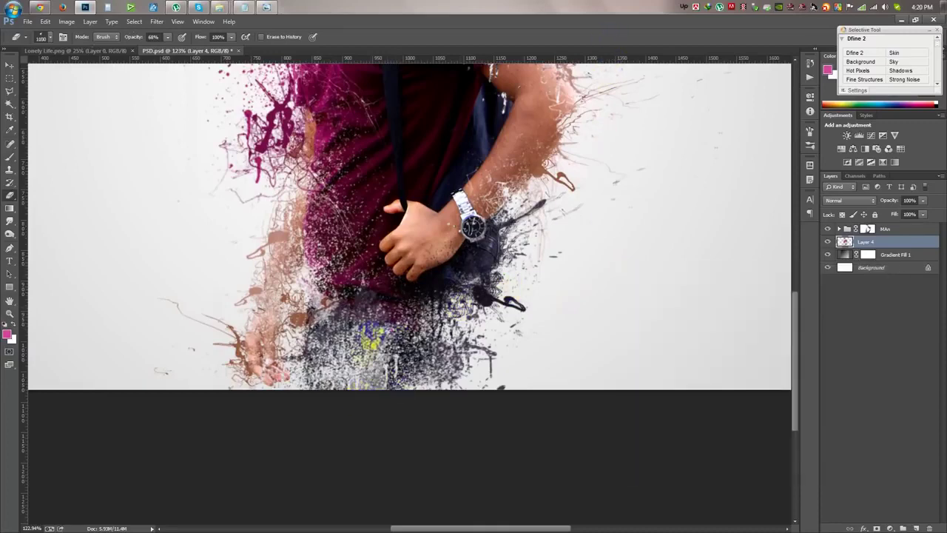
left_click_drag(323, 440, 587, 398)
scroll(575, 393, "down", 3)
scroll(575, 393, "up", 1)
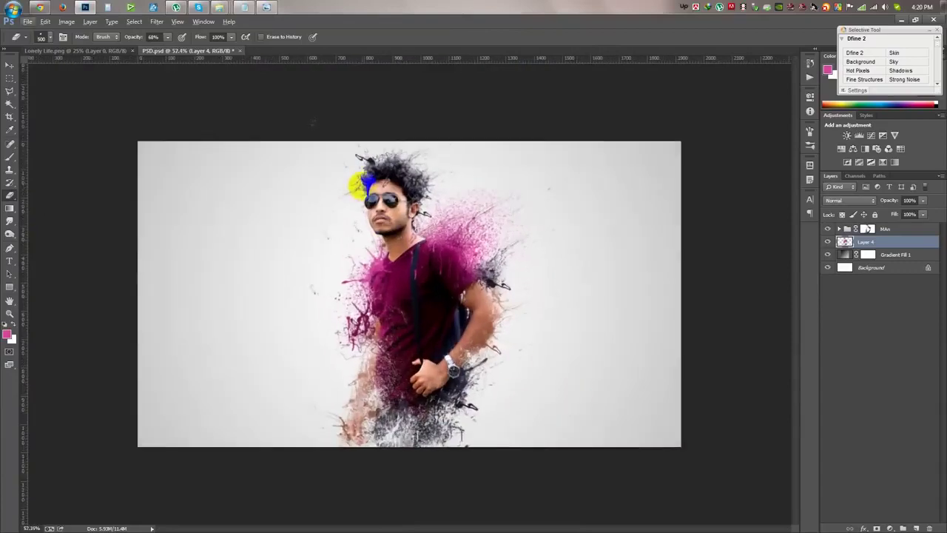
scroll(318, 229, "up", 3)
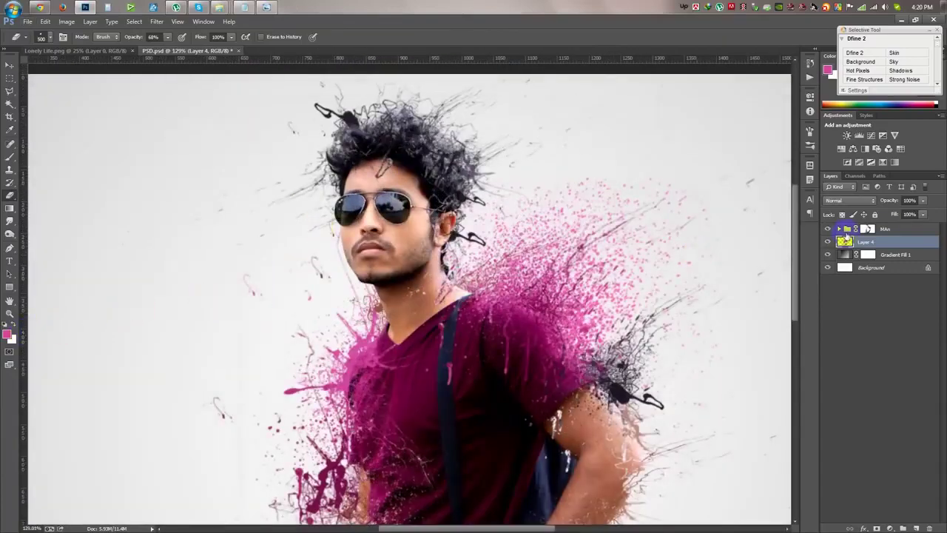
left_click(868, 229)
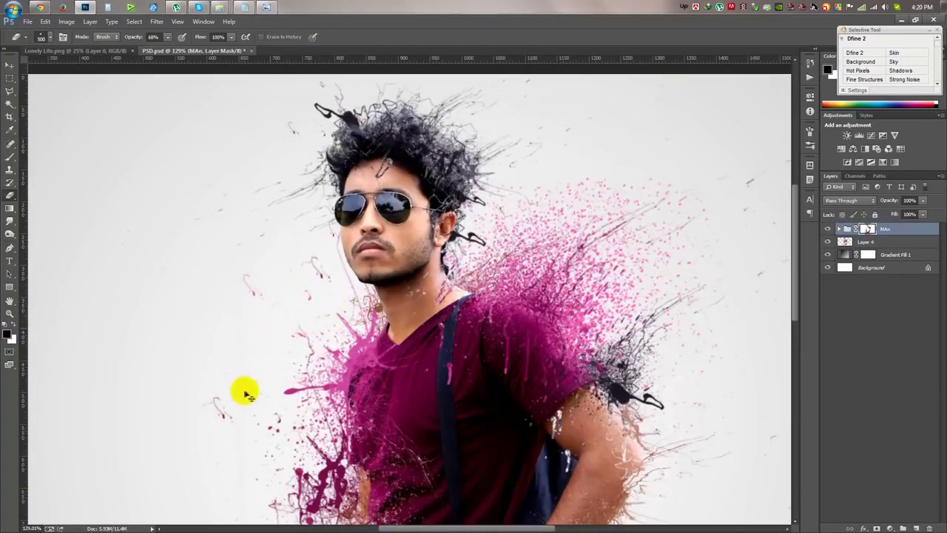
- Set up the Brush tool with a splatter tip at 200 px
key("bracketleft")
key("bracketleft")
key("bracketleft")
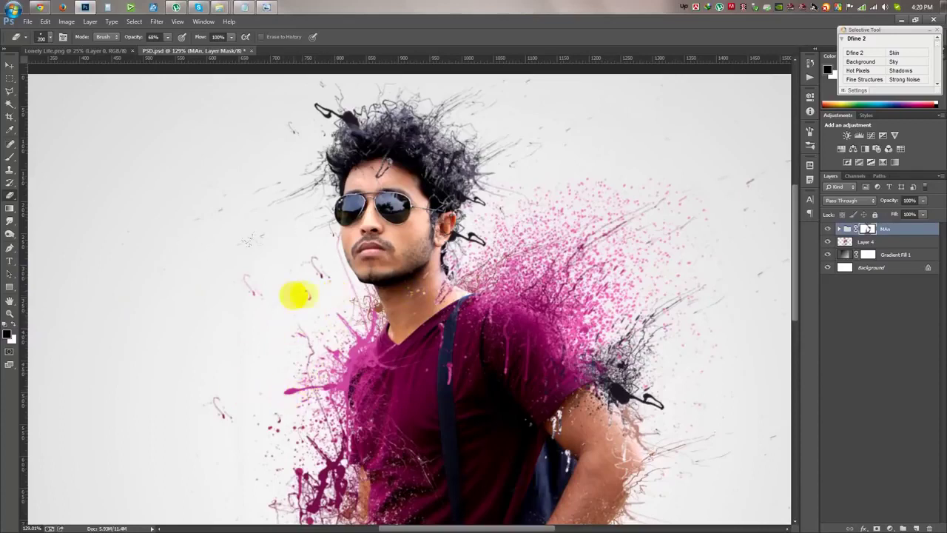
left_click(9, 159)
right_click(302, 272)
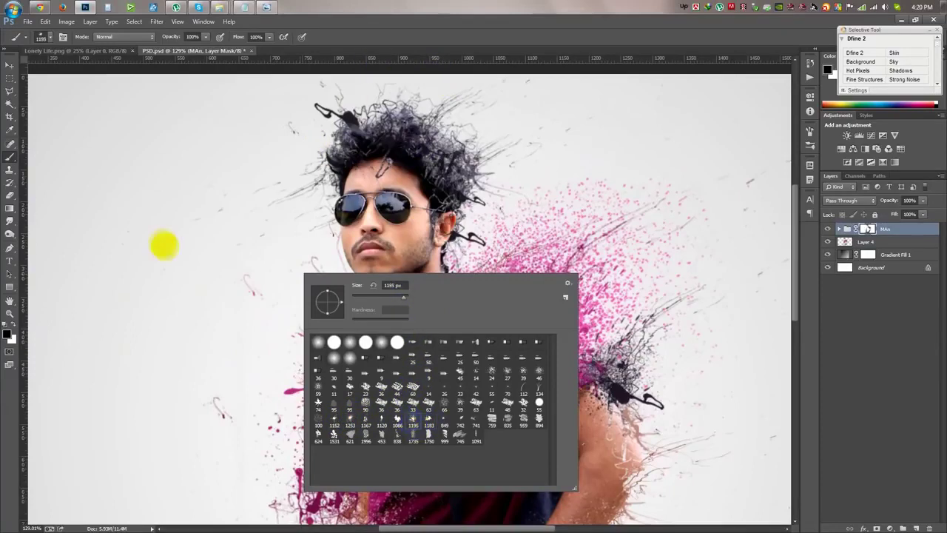
left_click(360, 37)
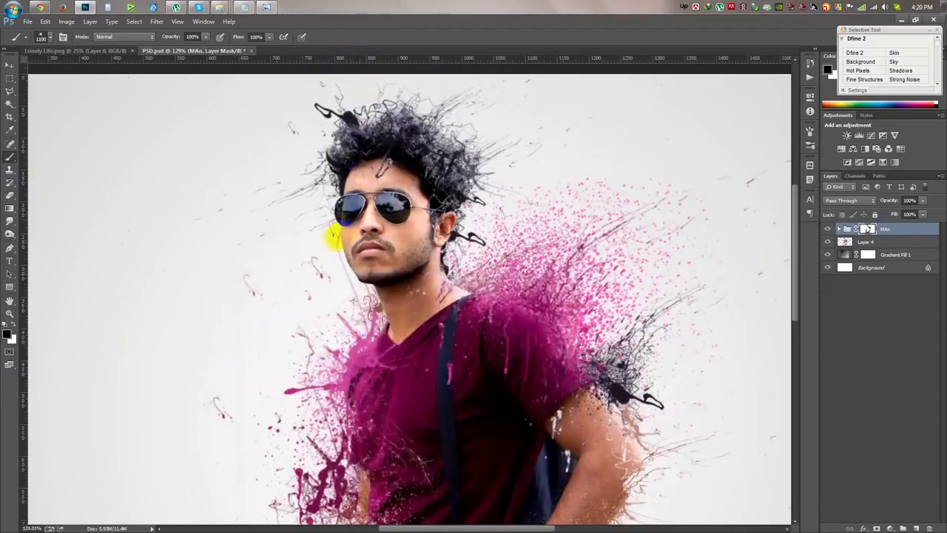
key("bracketright")
key("bracketright")
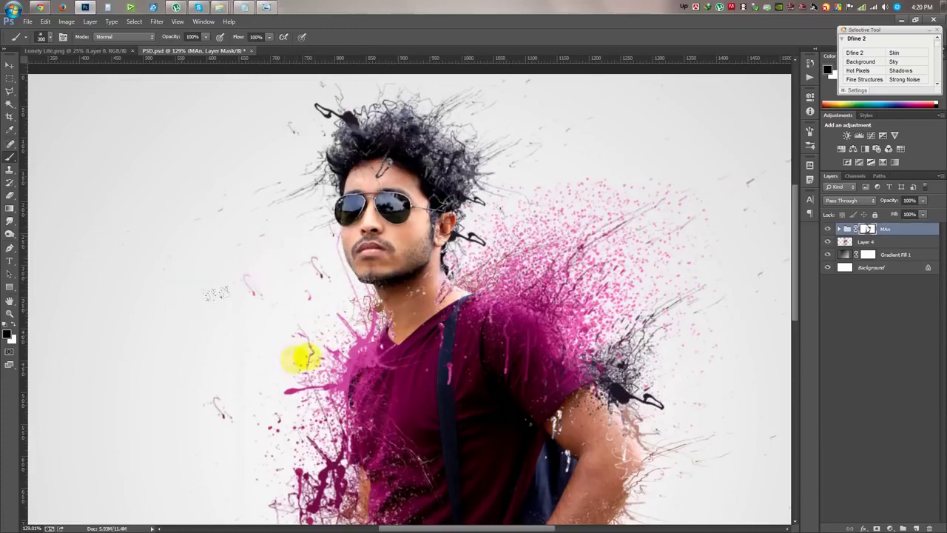
left_click(470, 246)
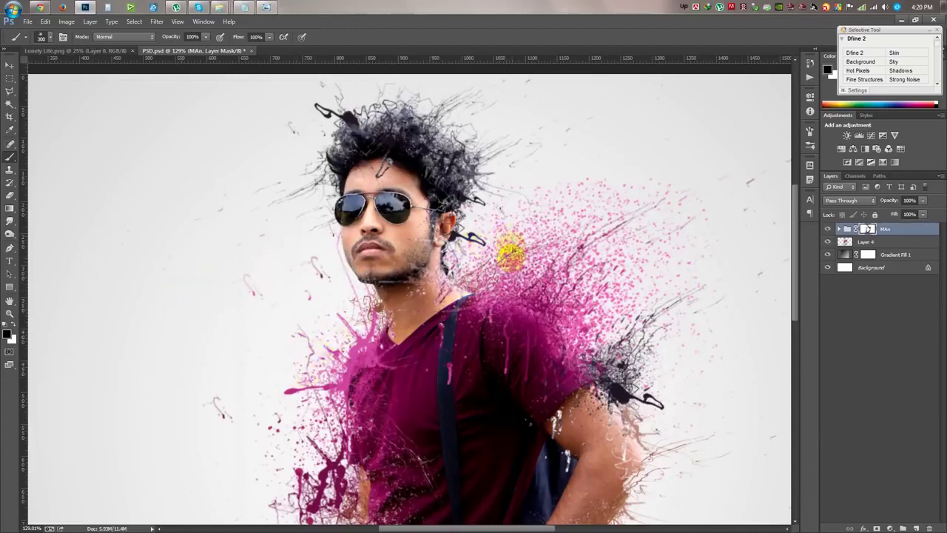
right_click(297, 262)
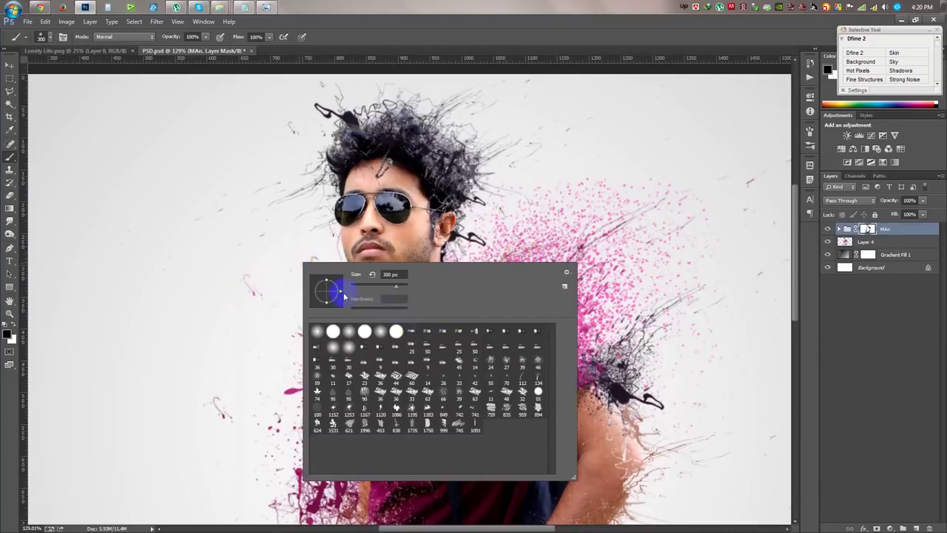
left_click(387, 25)
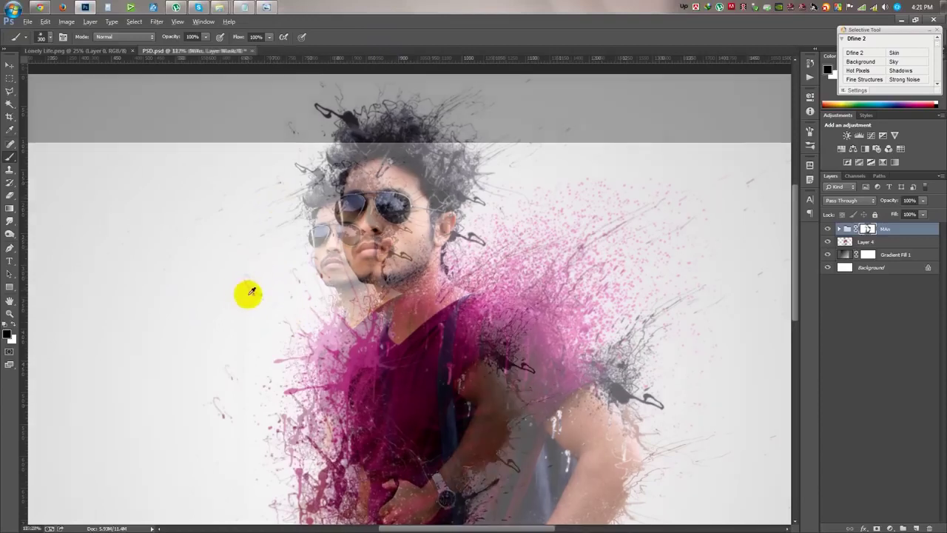
- Paint splatter over the lower arm and lower shirt on the mask
left_click_drag(247, 288, 437, 415)
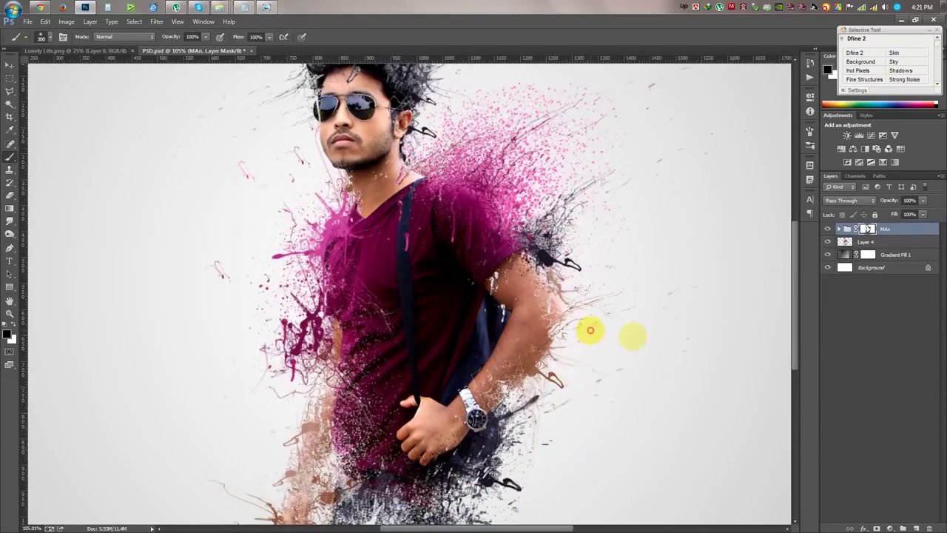
left_click(526, 345)
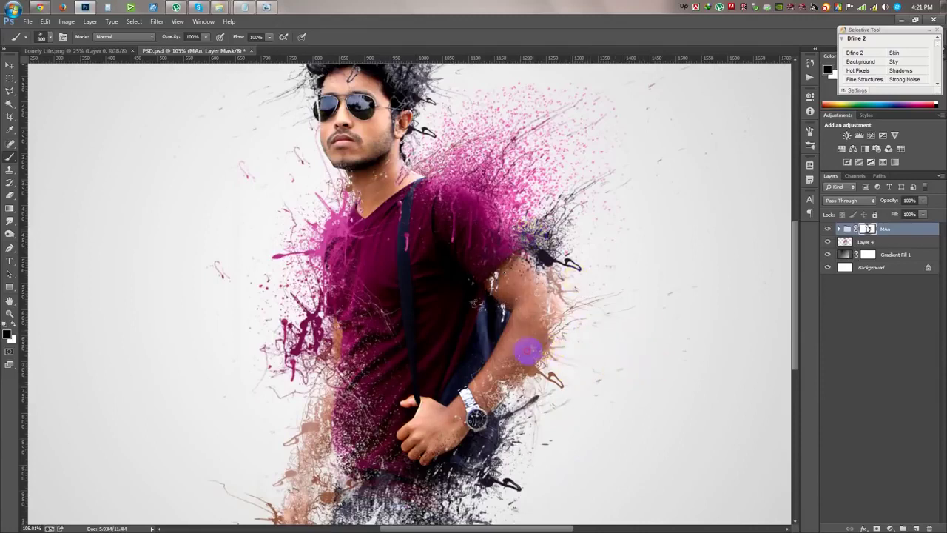
left_click_drag(371, 315, 364, 421)
left_click(10, 65)
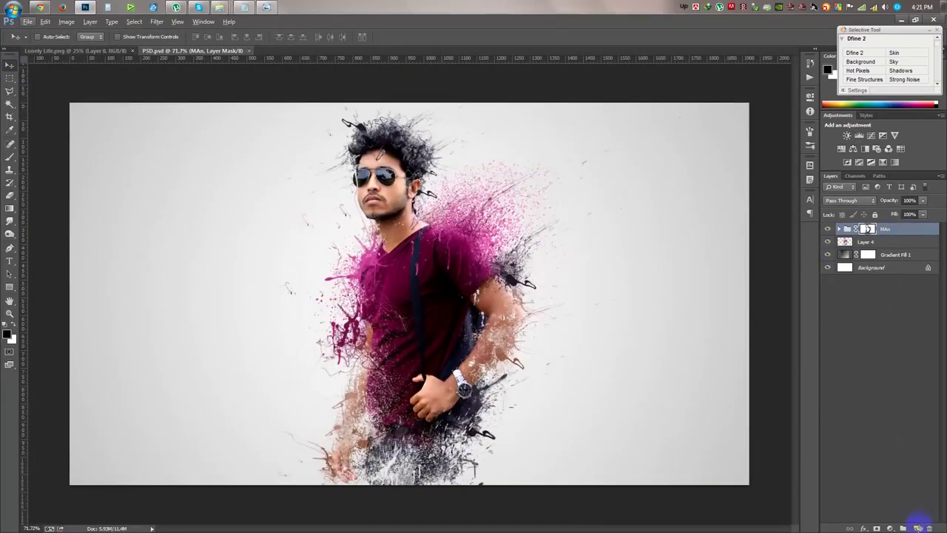
- Stamp all visible layers to a new layer and apply Color Efex Pro 4 Cross Processing at 19%
key("ctrl+shift+alt+e")
left_click(140, 23)
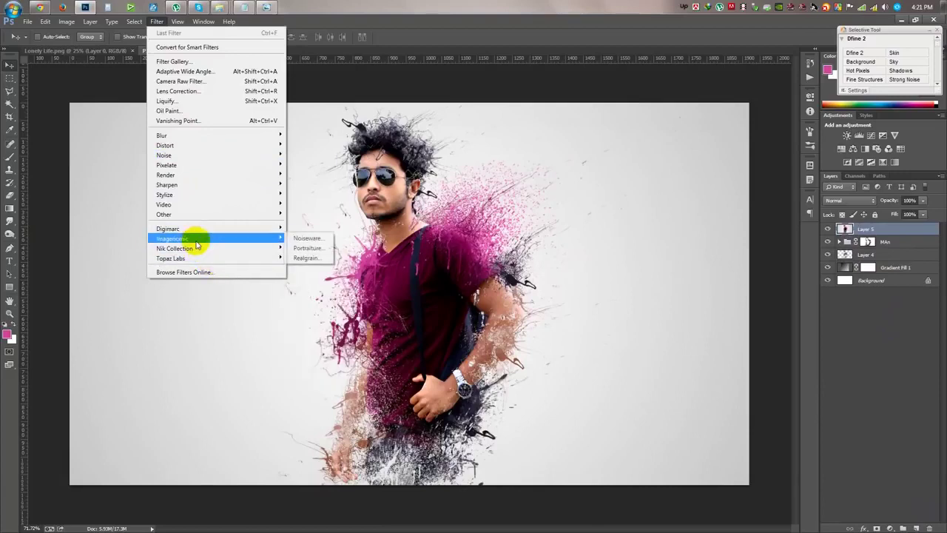
mouse_move(175, 248)
left_click(329, 257)
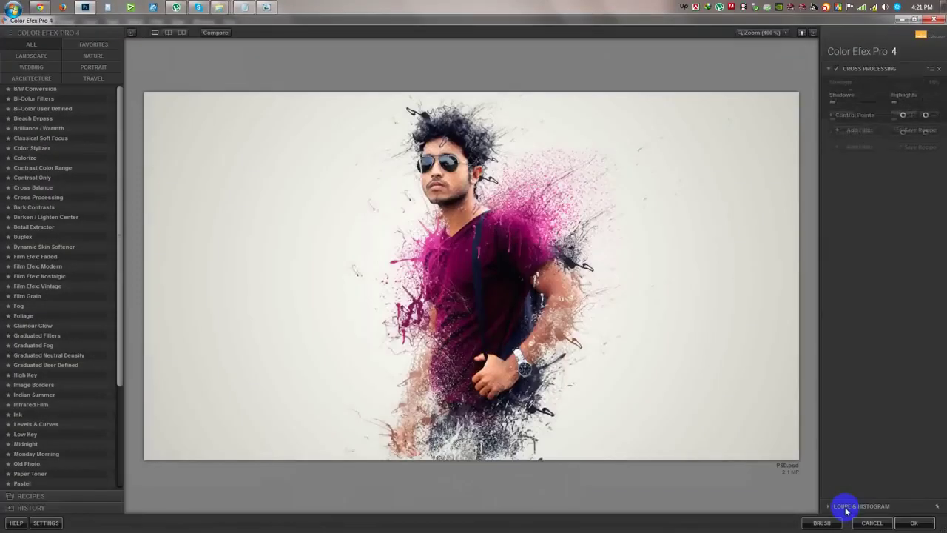
left_click(914, 521)
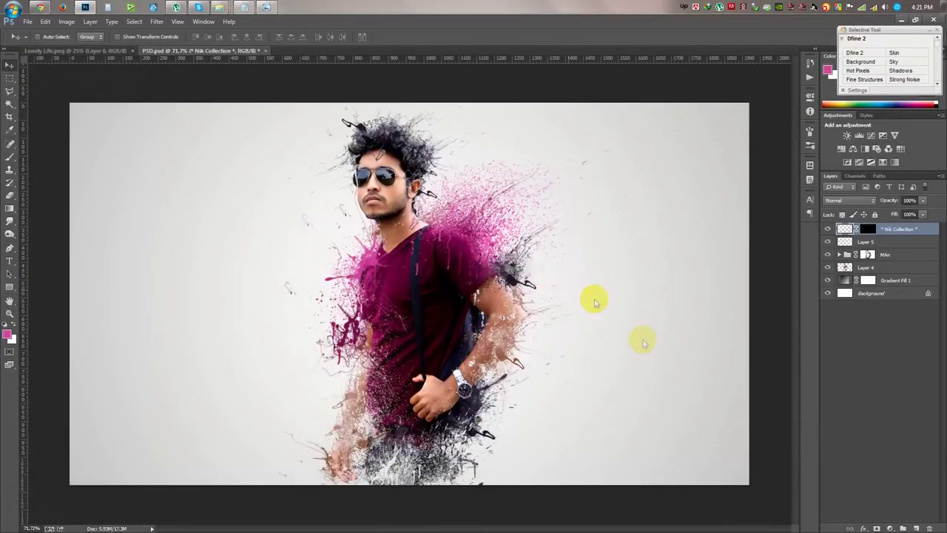
left_click(890, 528)
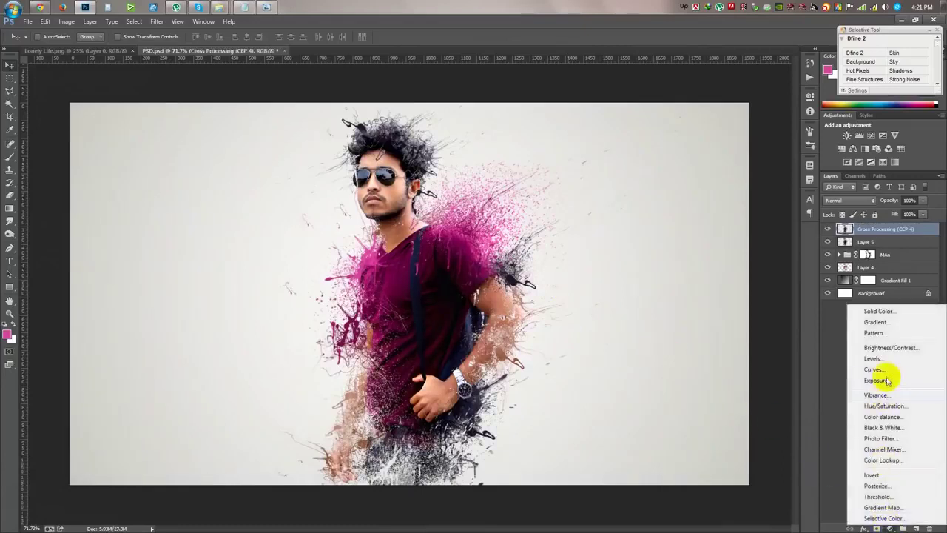
left_click(877, 429)
left_click(851, 200)
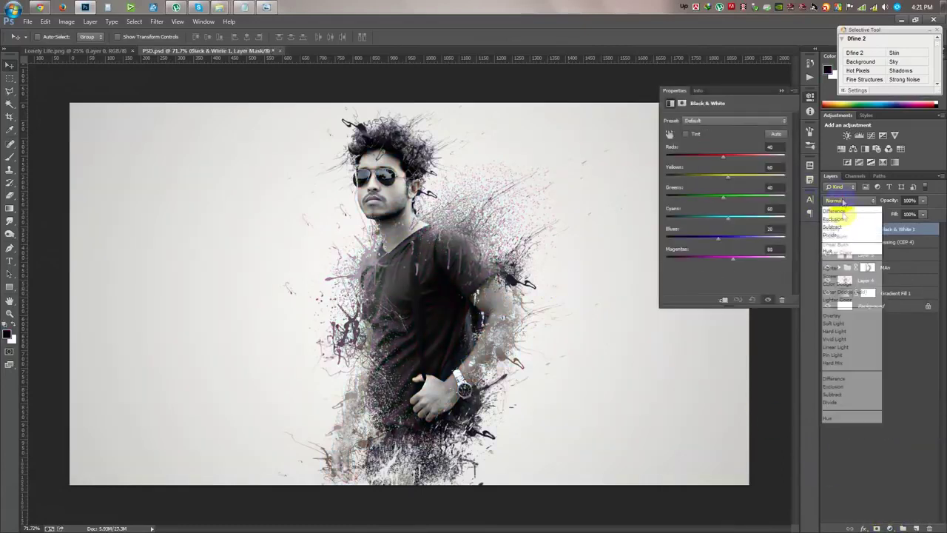
left_click(836, 313)
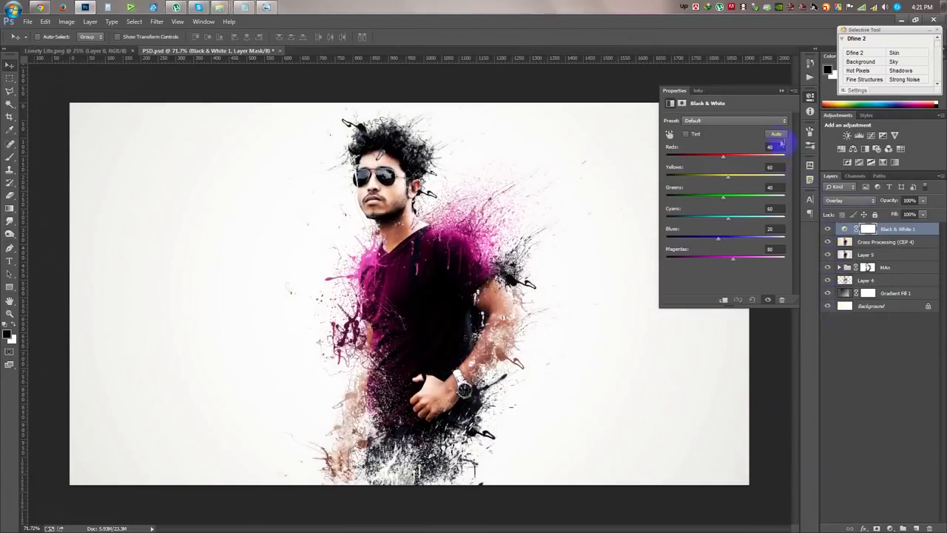
key("Down")
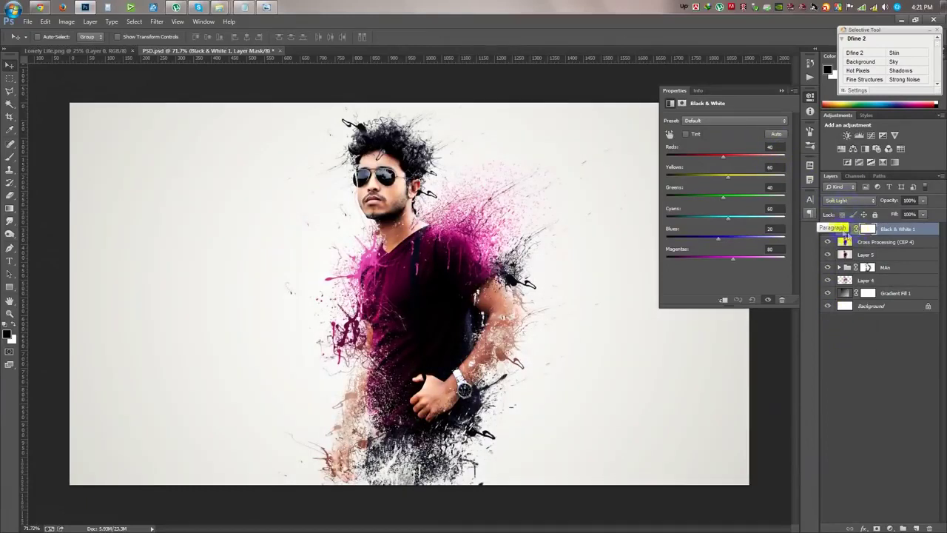
left_click(827, 230)
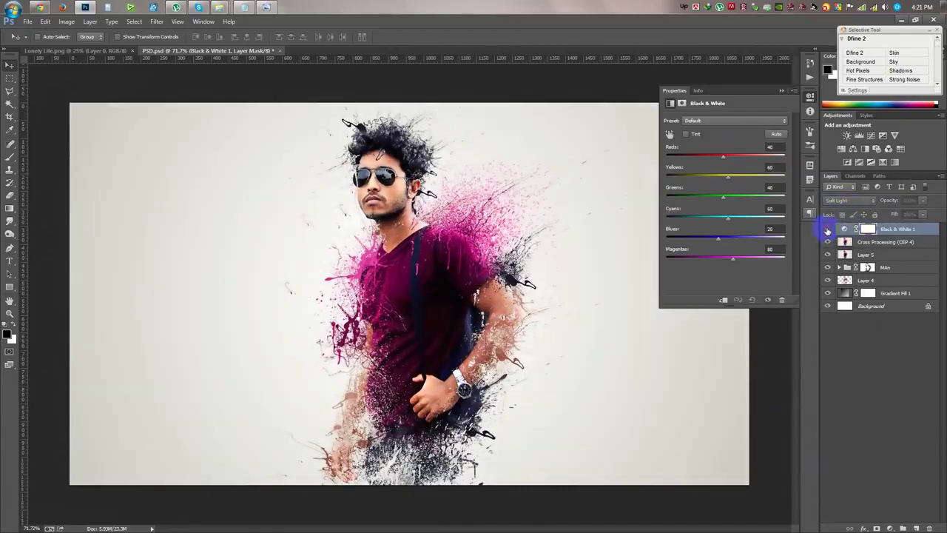
left_click(827, 229)
key("Delete")
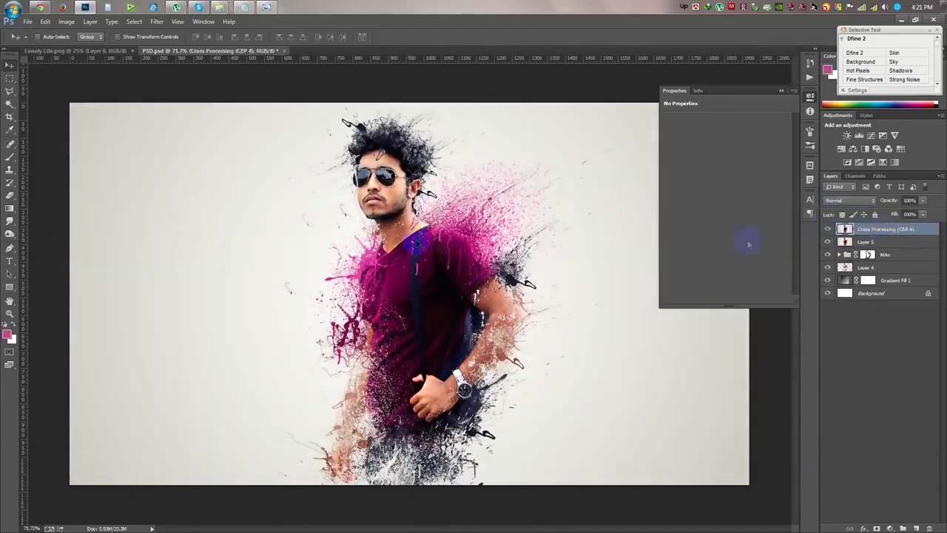
left_click(15, 266)
left_click(7, 327)
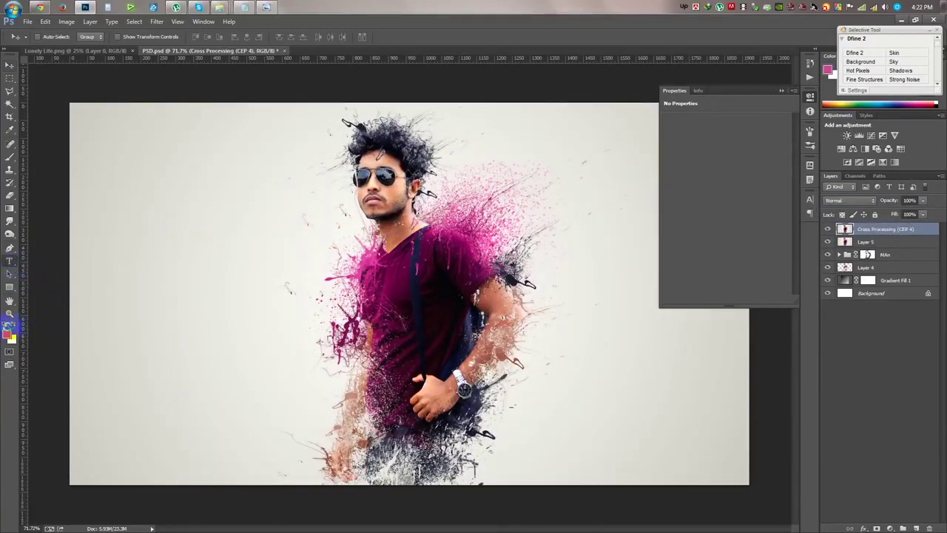
left_click(127, 319)
type("রহশ")
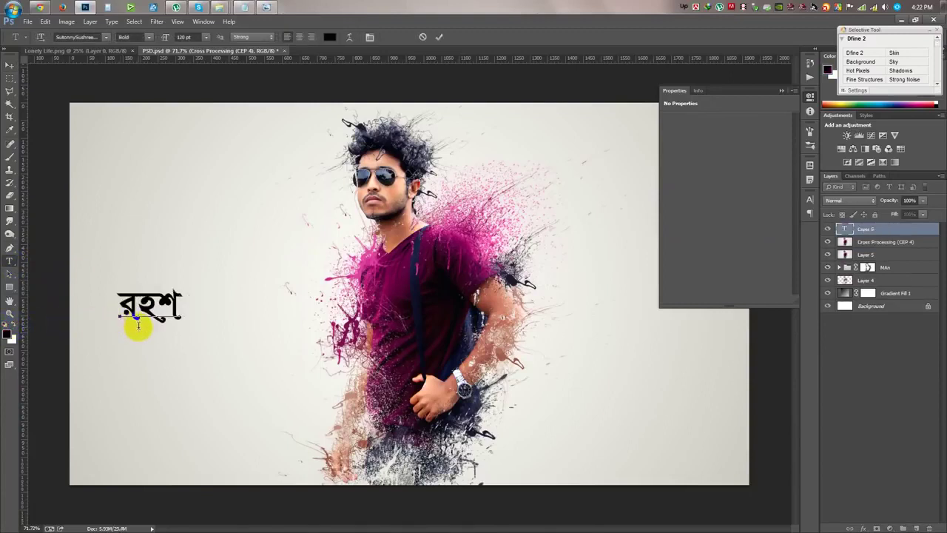
- Clear the stray Bengali characters and type the ink Effect title in Sweetly Broken
key("BackSpace")
key("BackSpace")
key("BackSpace")
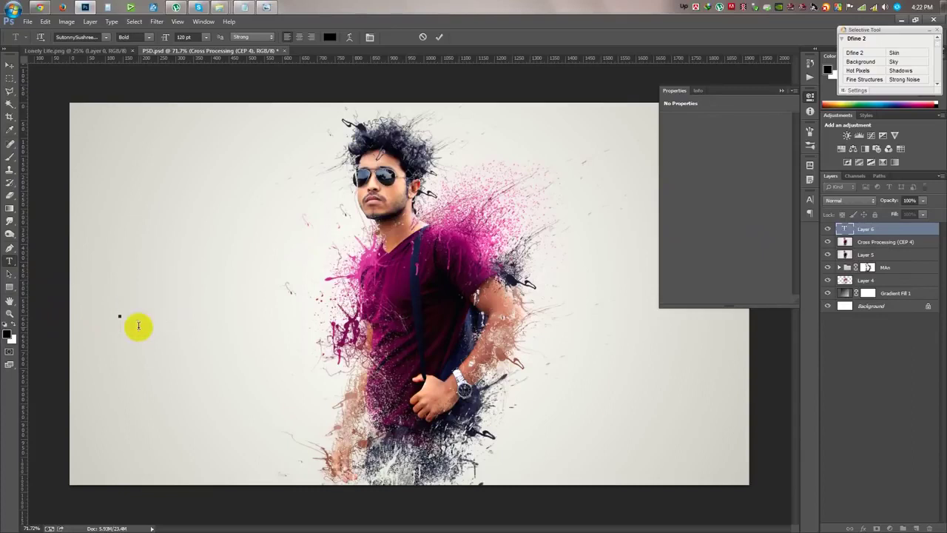
type("হস")
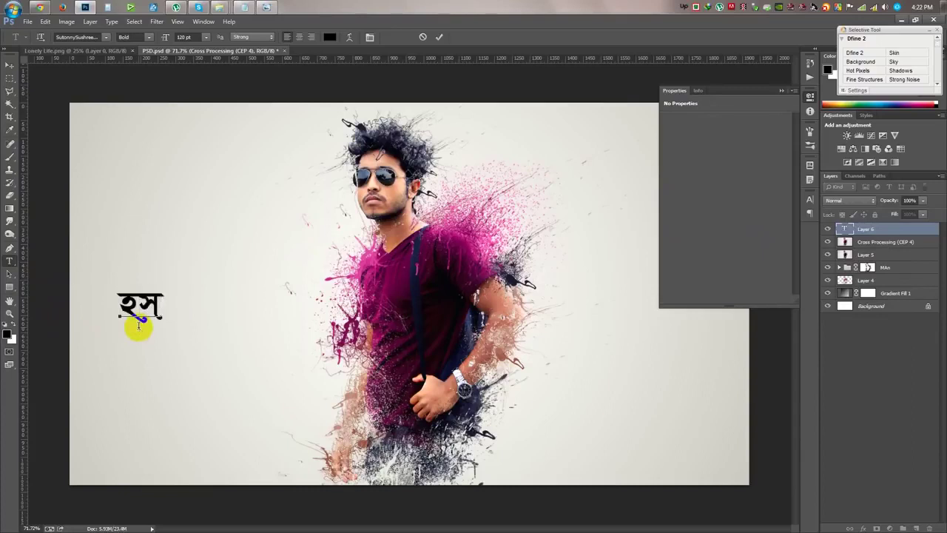
key("BackSpace")
key("BackSpace")
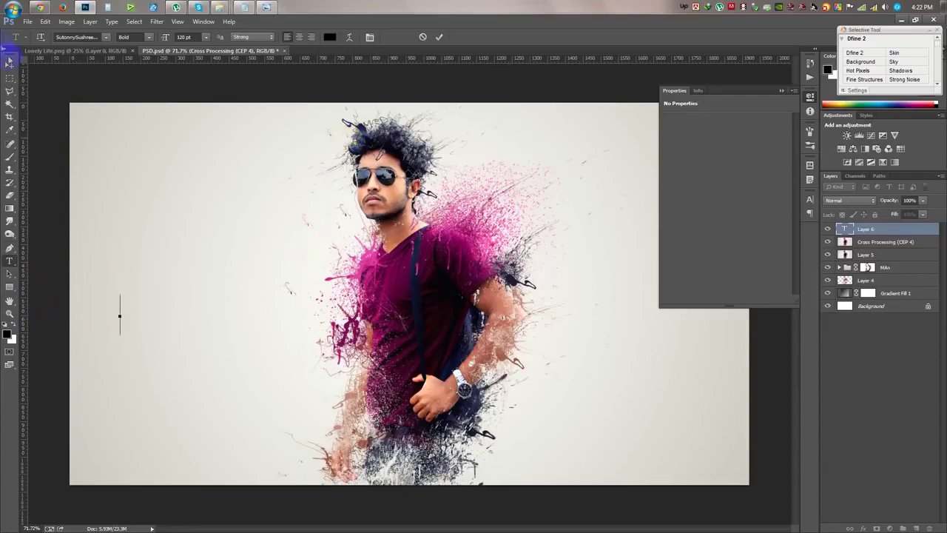
left_click(106, 37)
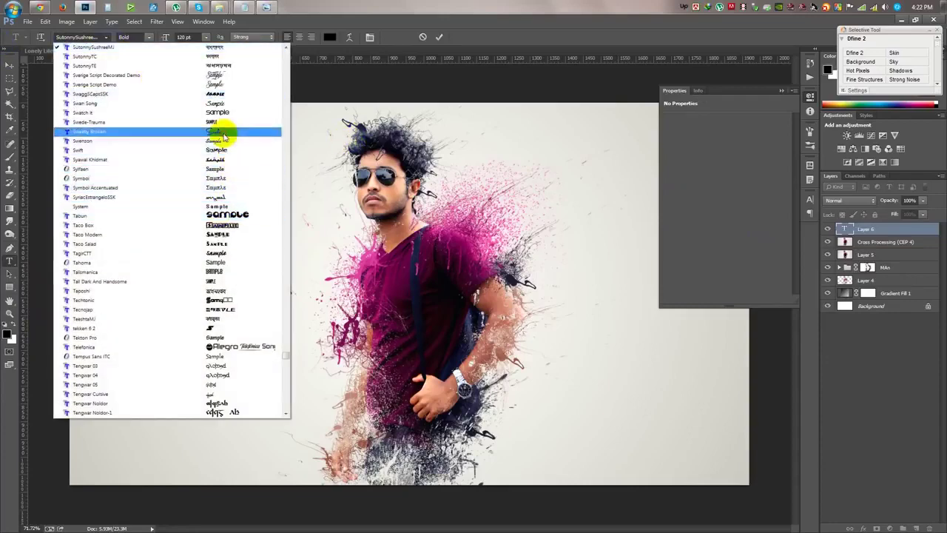
left_click(224, 133)
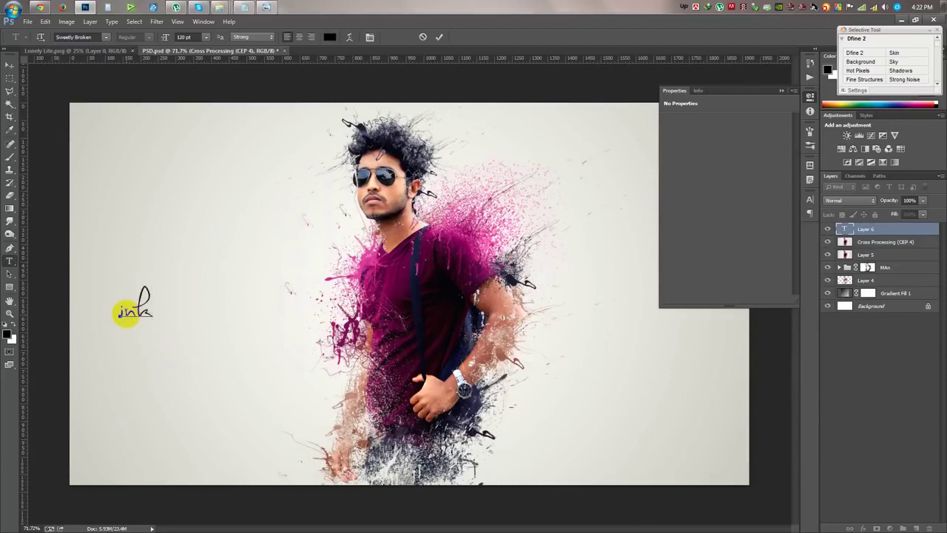
type(" Effect")
- Size the ink Effect title to 68 pt, nudge it upward, and commit it
key("ctrl+a")
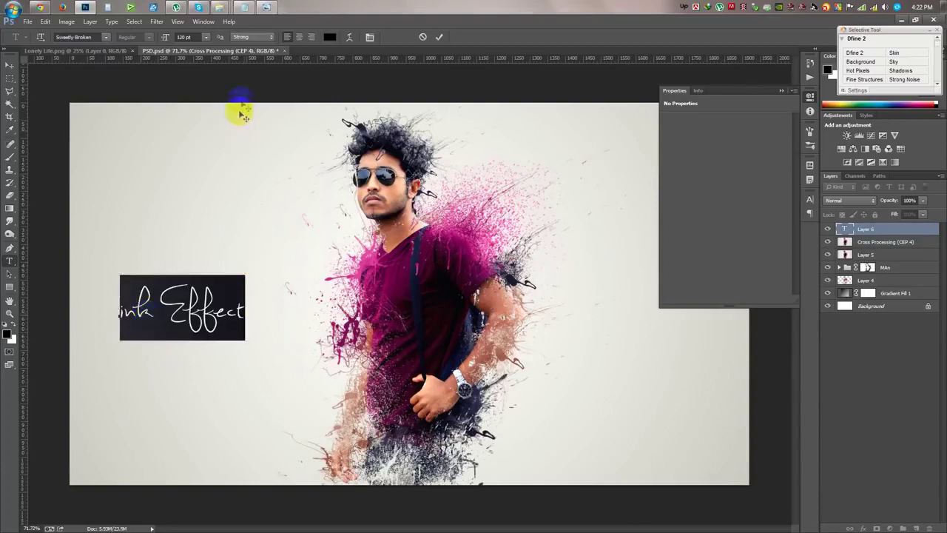
left_click_drag(167, 39, 140, 53)
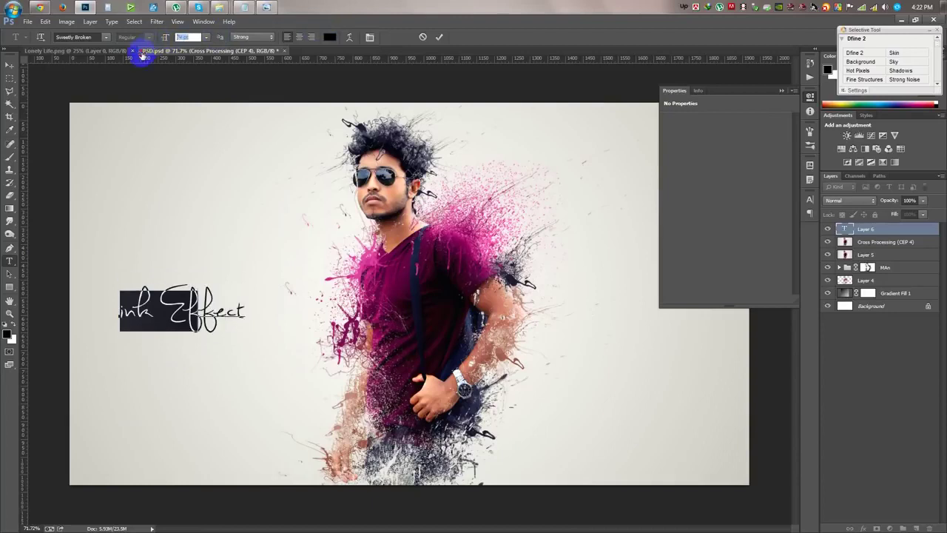
left_click_drag(181, 310, 254, 446)
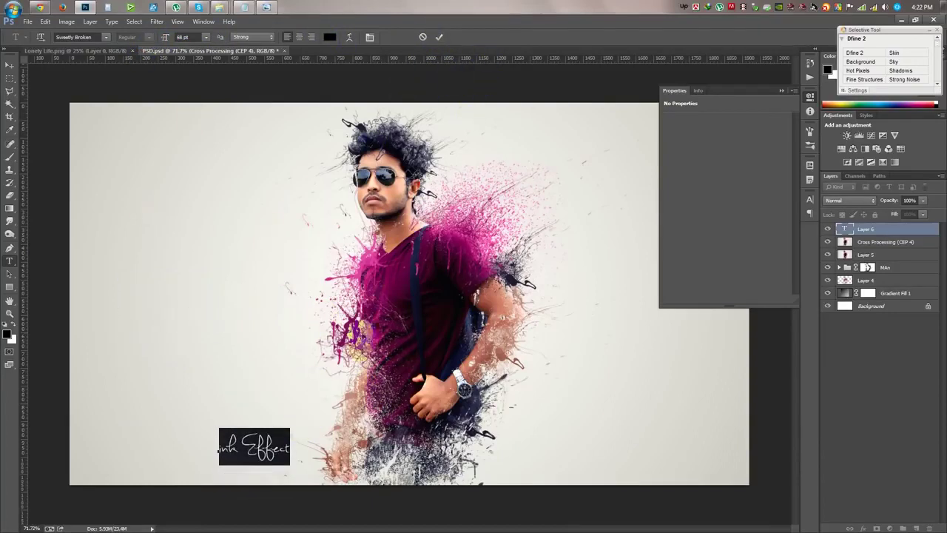
left_click_drag(367, 339, 372, 289)
left_click(441, 37)
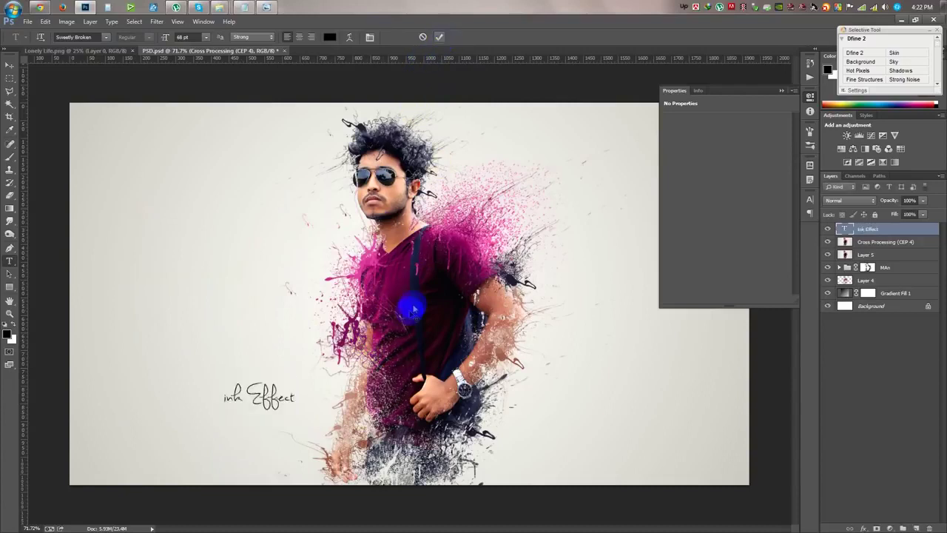
key("ctrl+t")
- Rotate the ink Effect title about -1.9° and apply the transform
mouse_move(328, 348)
left_mouse_down()
mouse_move(318, 403)
mouse_move(290, 251)
left_mouse_up()
left_click(498, 36)
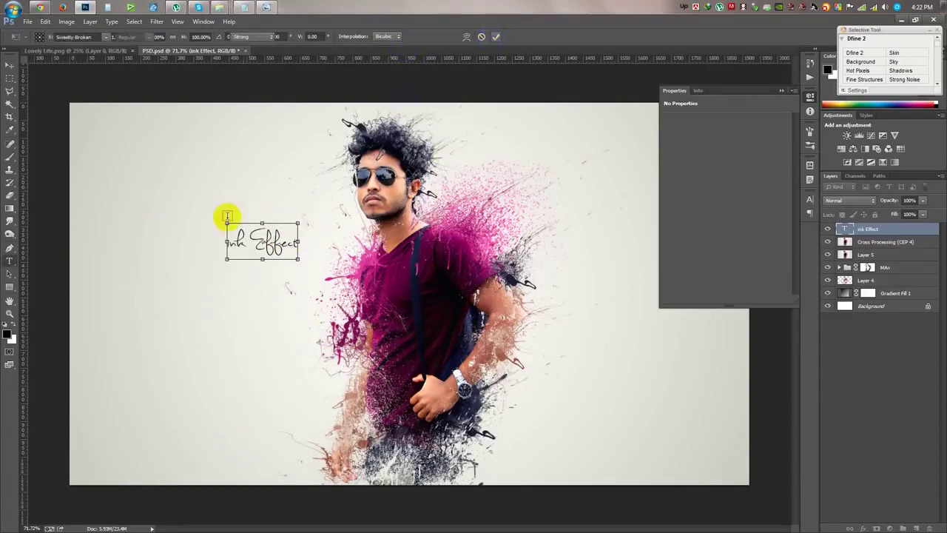
scroll(244, 227, "up", 3)
scroll(244, 227, "up", 3)
- Duplicate the title below and retype it as an 'Edit by' credit with the editor's name
left_click_drag(339, 287, 339, 346)
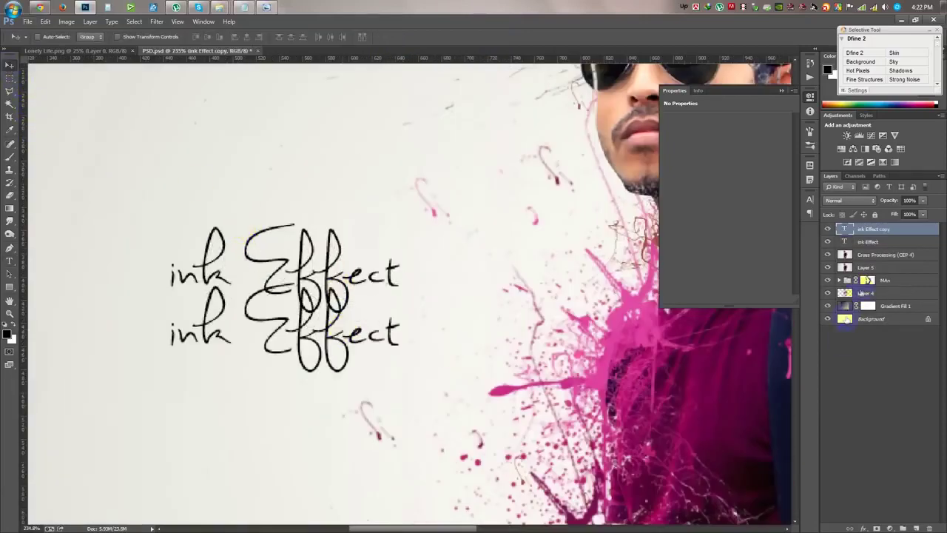
double_click(842, 230)
type("Edit by Nass")
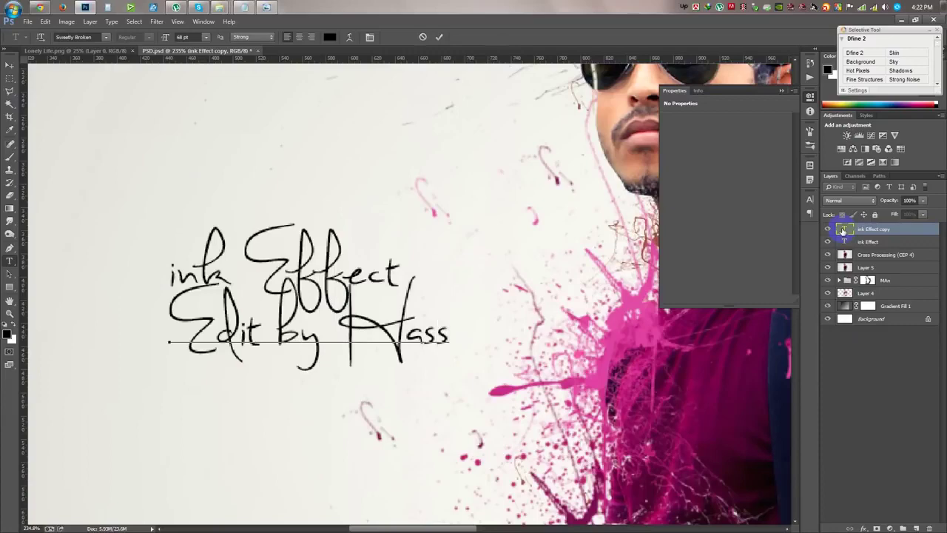
type(" NAsib")
key("ctrl+a")
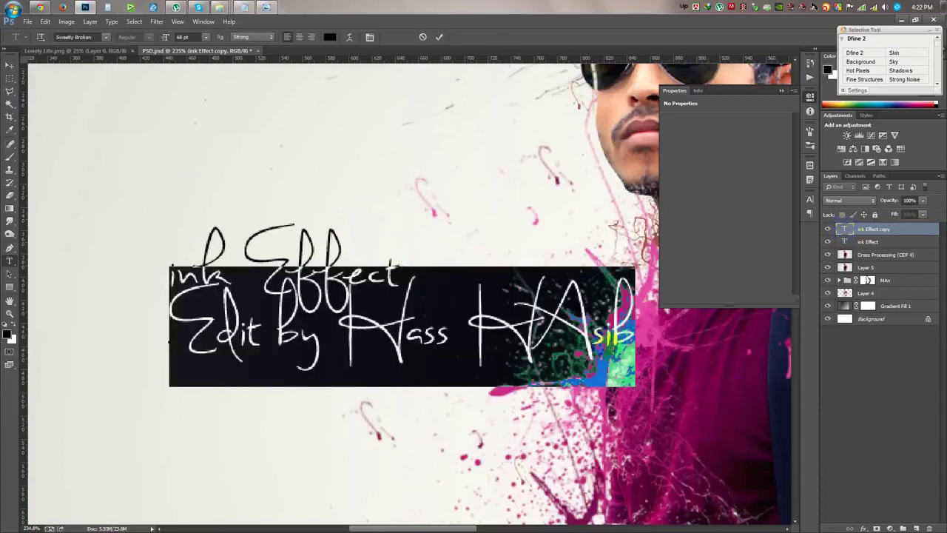
left_click_drag(571, 343, 558, 342)
type("a")
- Set the credit text to 27 pt and commit the edit
key("ctrl+a")
mouse_move(168, 38)
left_mouse_down()
mouse_move(246, 120)
mouse_move(184, 114)
left_mouse_up()
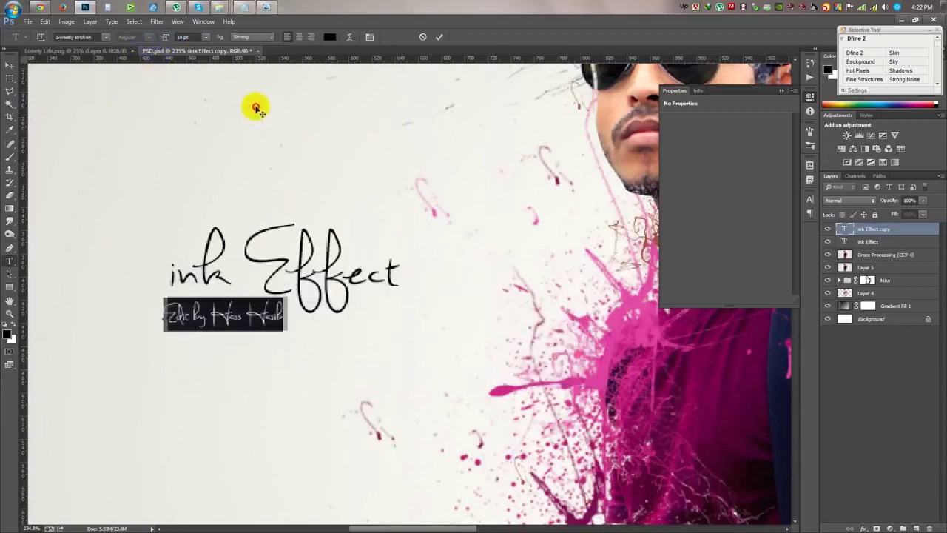
left_click_drag(166, 37, 231, 105)
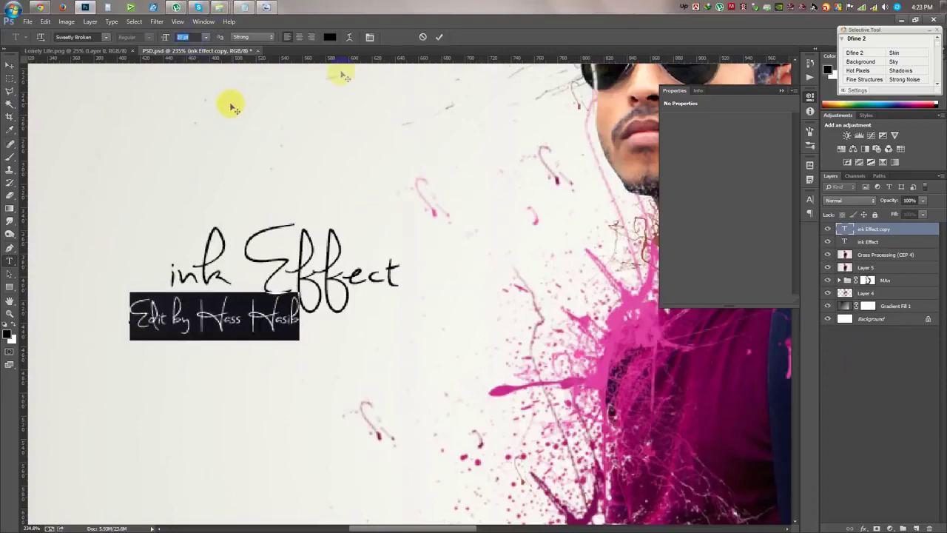
left_click(439, 36)
key("v")
scroll(417, 123, "down", 5)
- Restyle the credit in the Swenson font at 15 pt, then raise it to about 18 pt
scroll(404, 149, "down", 2)
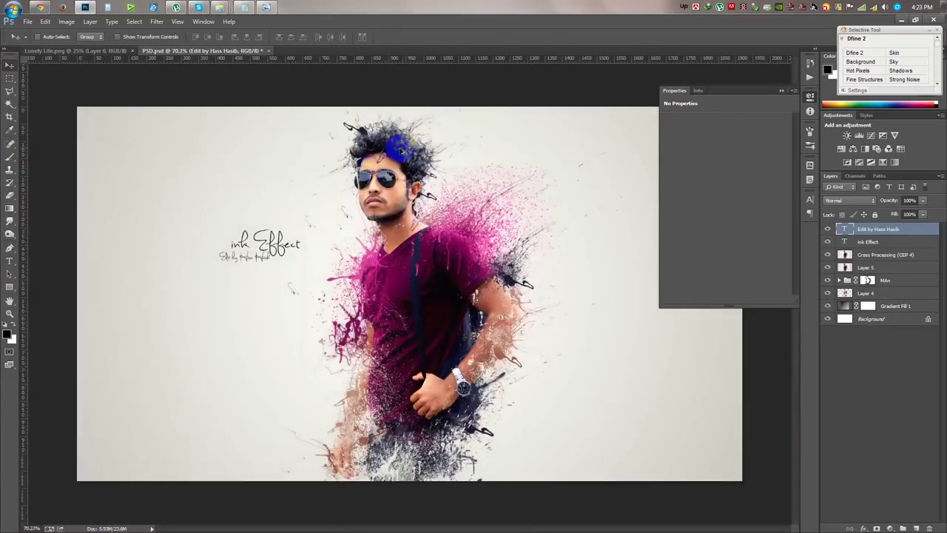
scroll(239, 253, "up", 4)
double_click(842, 229)
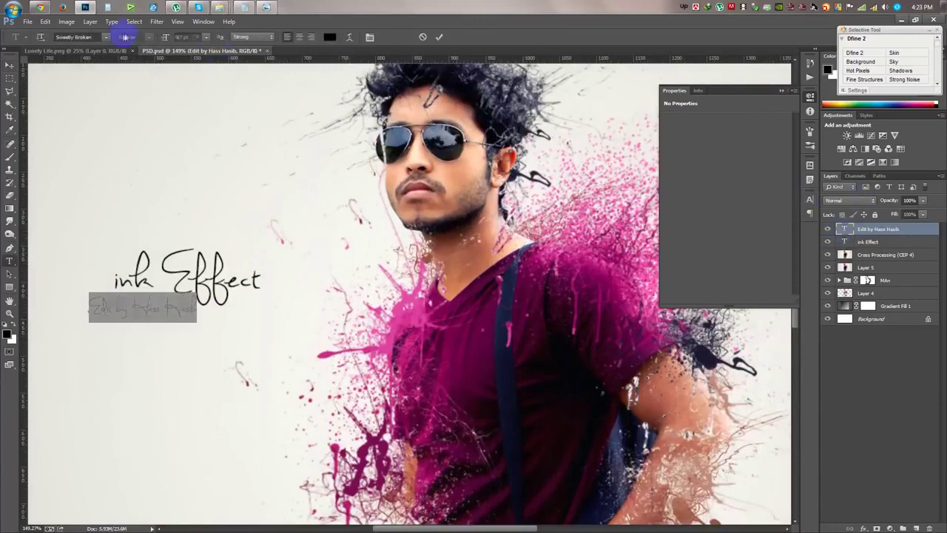
left_click(106, 37)
left_click(151, 59)
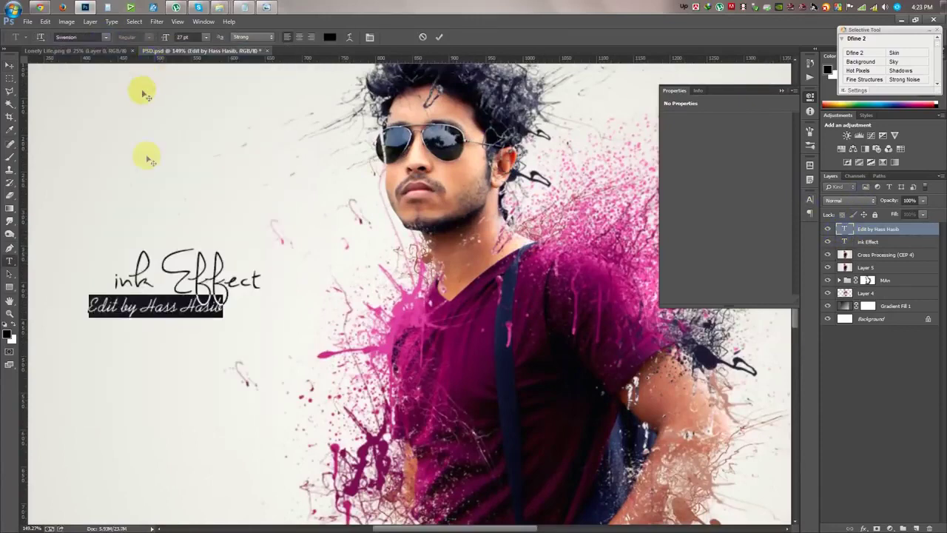
left_click(161, 37)
type("15")
key("Return")
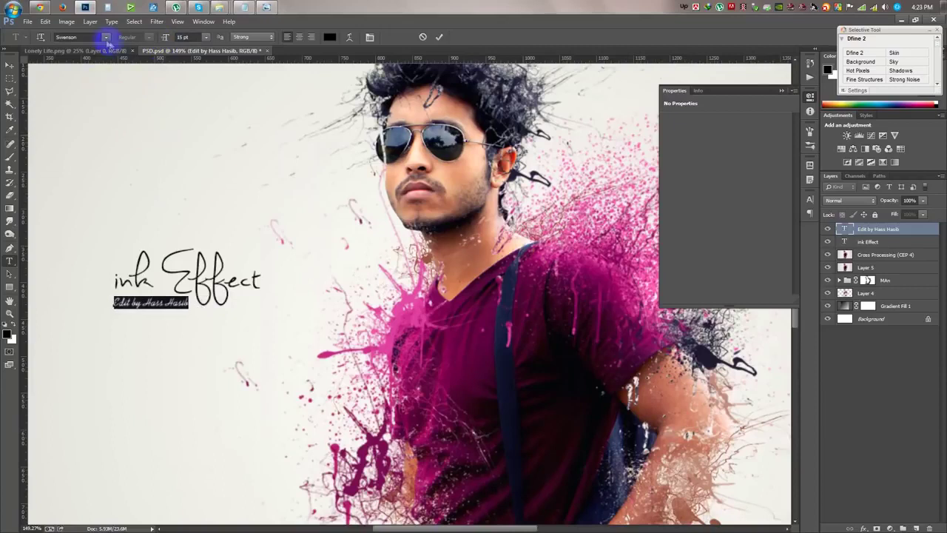
key("Up")
key("Up")
key("Up")
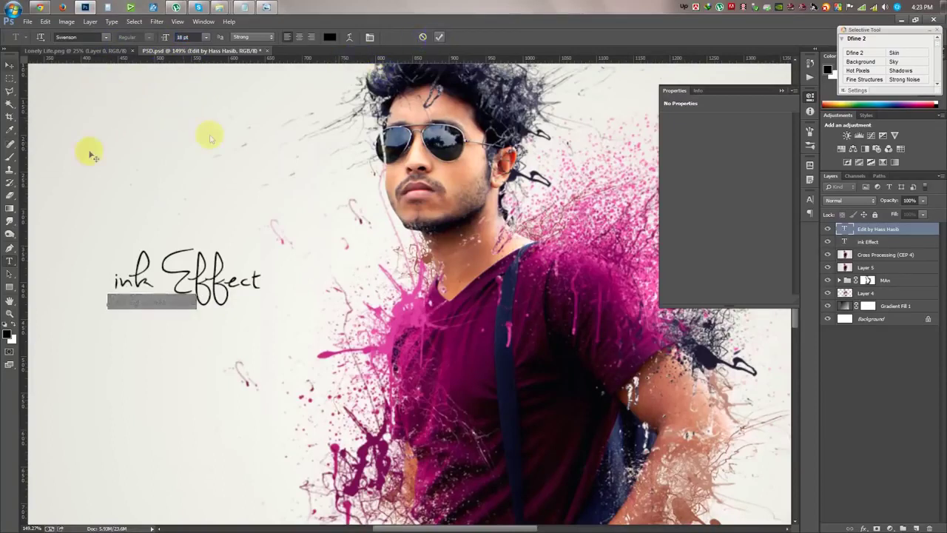
left_click(10, 65)
- Move the credit slightly up-left so it sits just under the title
scroll(299, 260, "down", 3)
scroll(296, 268, "up", 1)
scroll(289, 268, "up", 1)
mouse_move(270, 264)
left_mouse_down()
mouse_move(283, 279)
mouse_move(236, 262)
left_mouse_up()
scroll(238, 265, "up", 2)
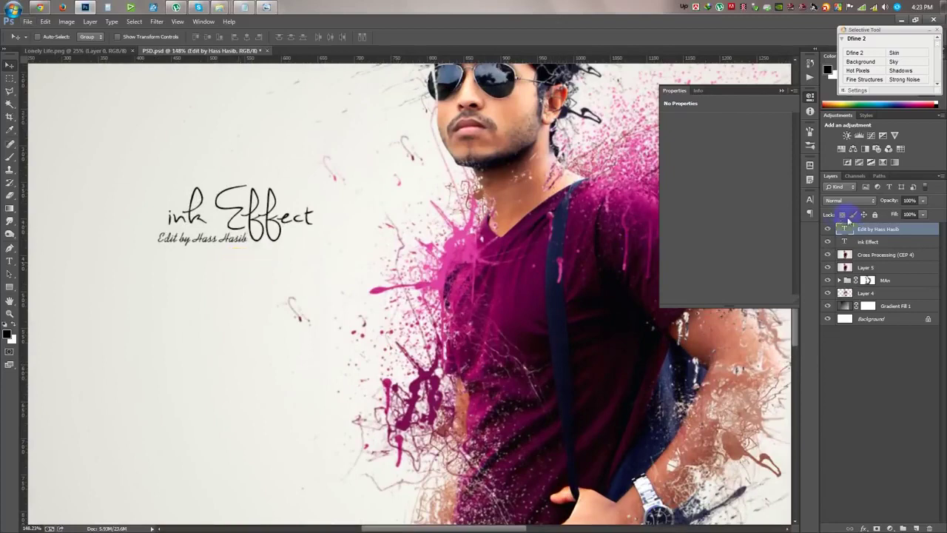
double_click(187, 241)
- Change the credit to read 'Edit By' plus the name in the Sylfaen font
left_click_drag(190, 239, 92, 244)
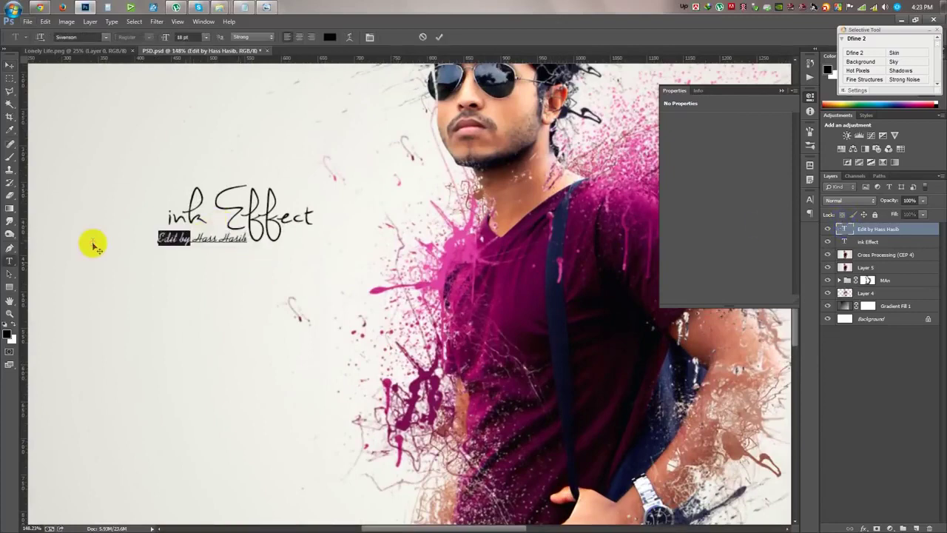
key("BackSpace")
left_click_drag(222, 239, 119, 222)
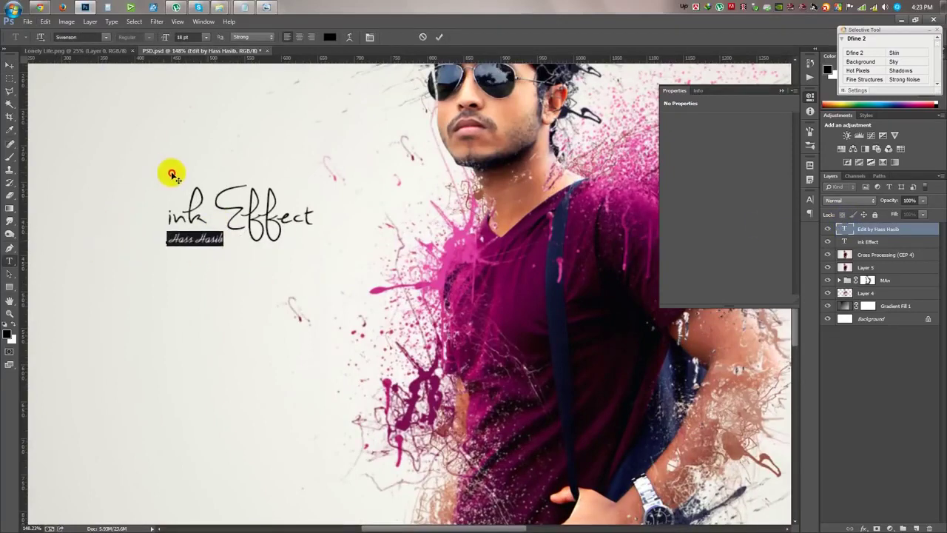
left_click(106, 37)
left_click(194, 79)
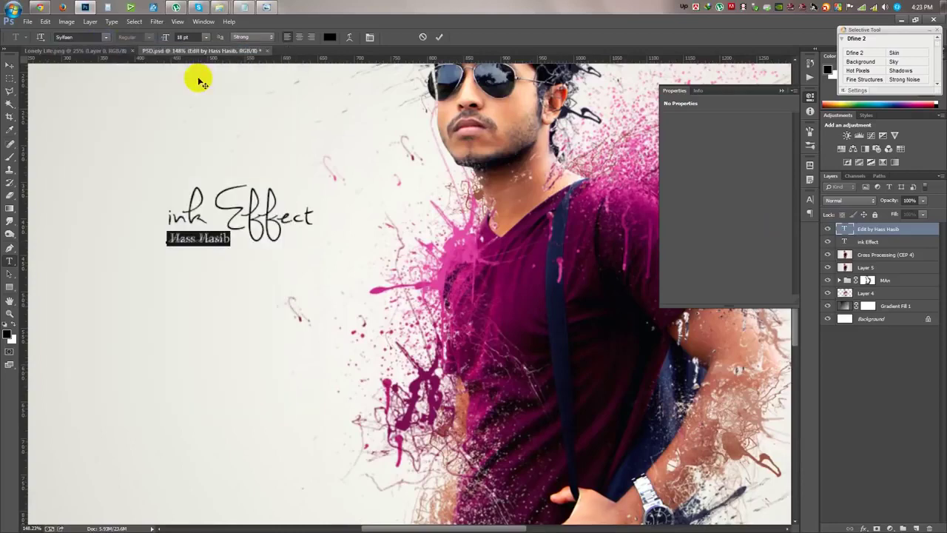
left_click(169, 239)
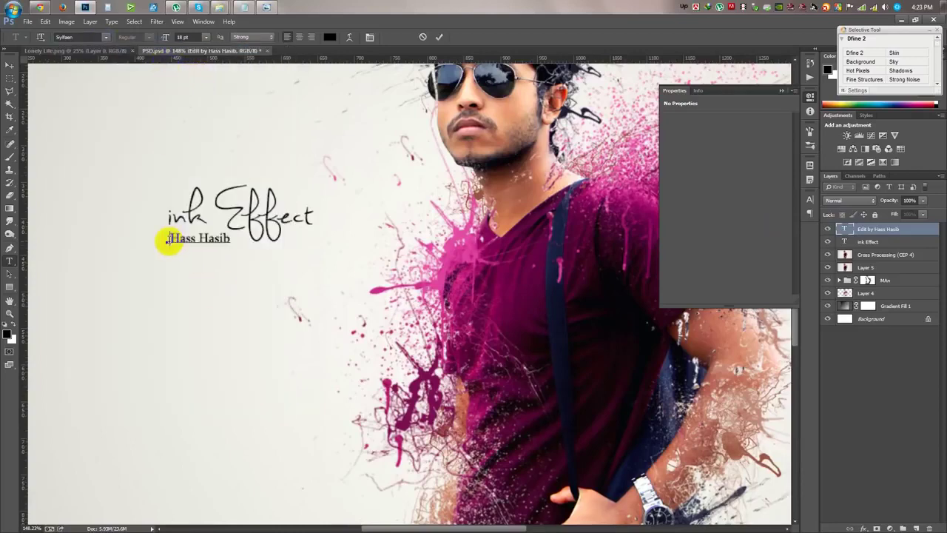
type("Edit")
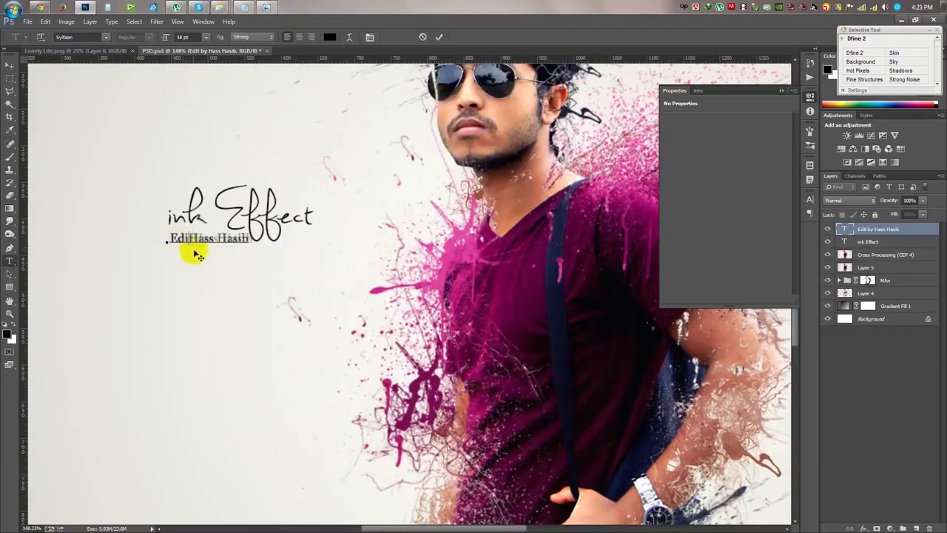
- Set the whole credit to 12 pt and bring up the Character panel
key("ctrl+a")
left_click(185, 37)
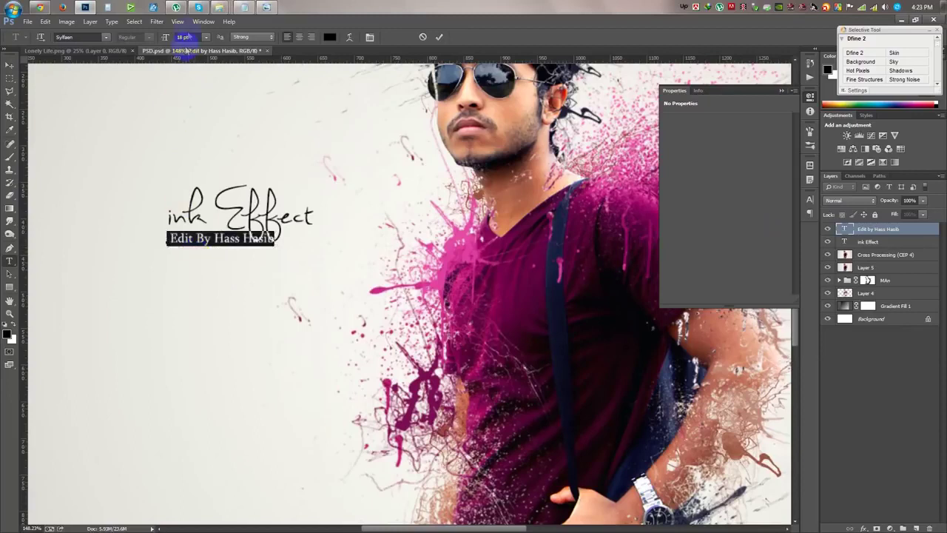
type("12")
key("Return")
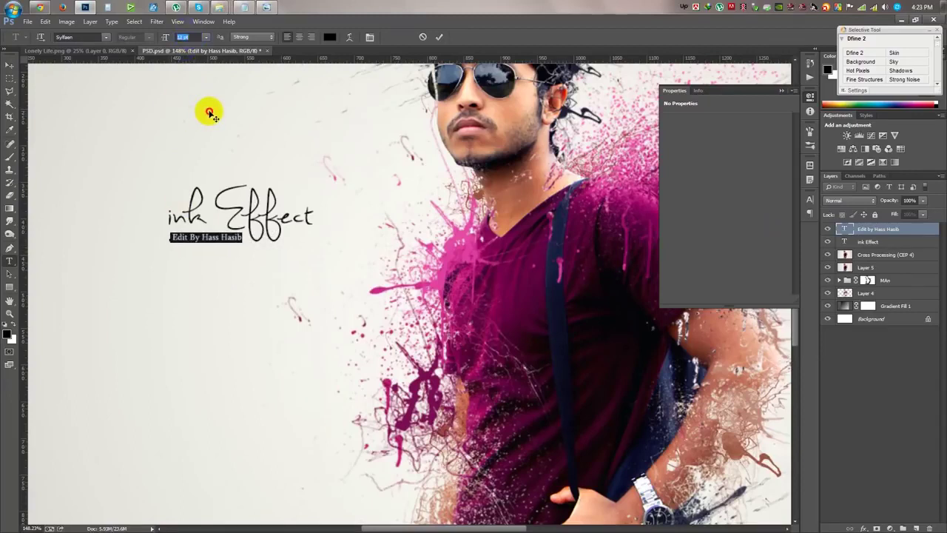
left_click(206, 113)
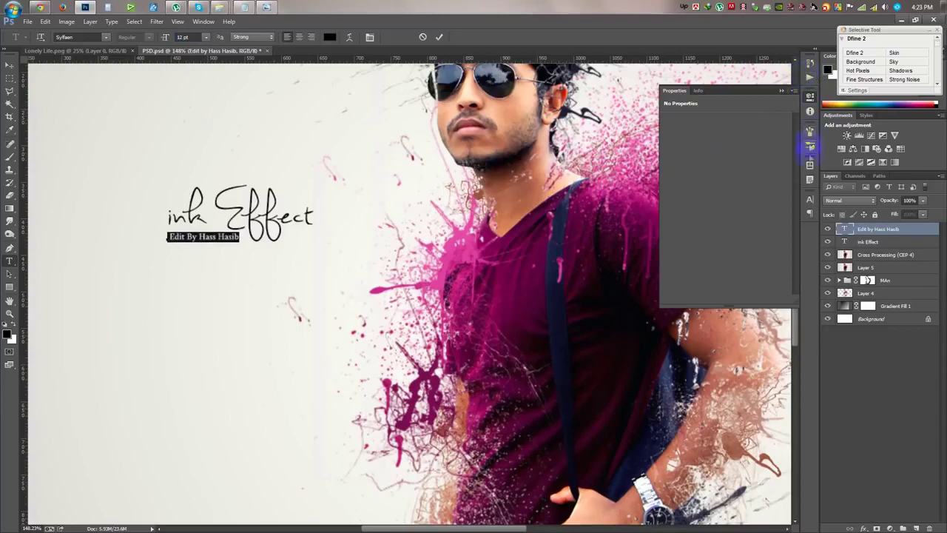
left_click(811, 198)
- Set the credit's tracking to 60, commit it, and open the File menu
type("60")
left_click(441, 37)
key("v")
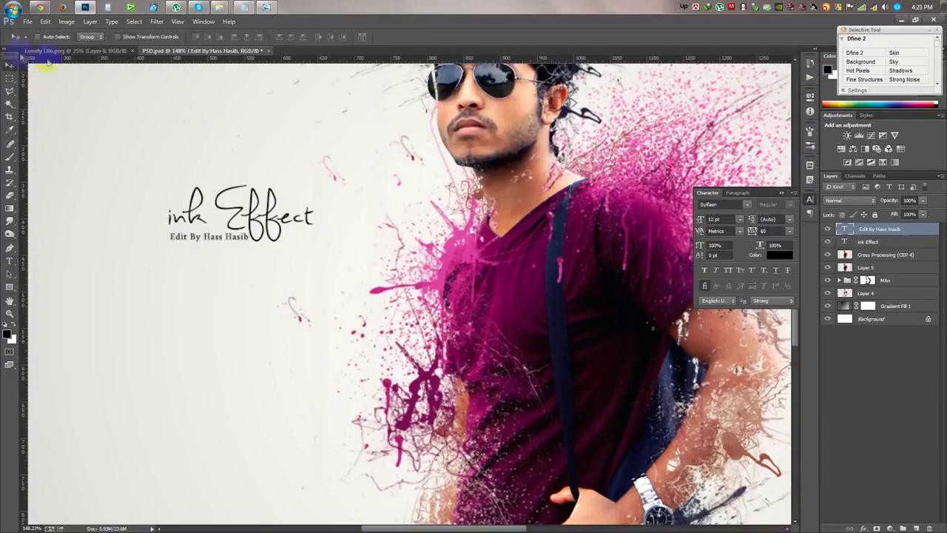
scroll(317, 217, "down", 5)
scroll(416, 278, "up", 2)
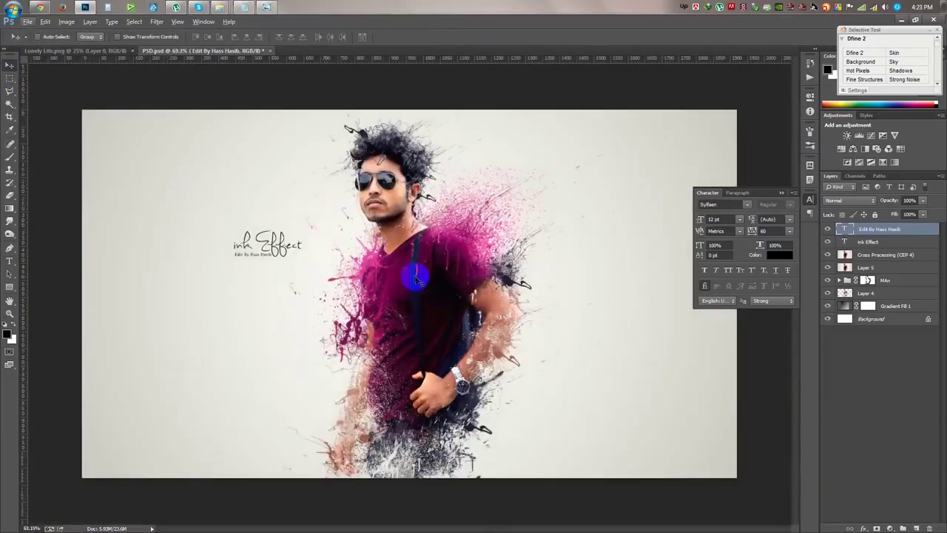
key("alt+f")
left_click(285, 188)
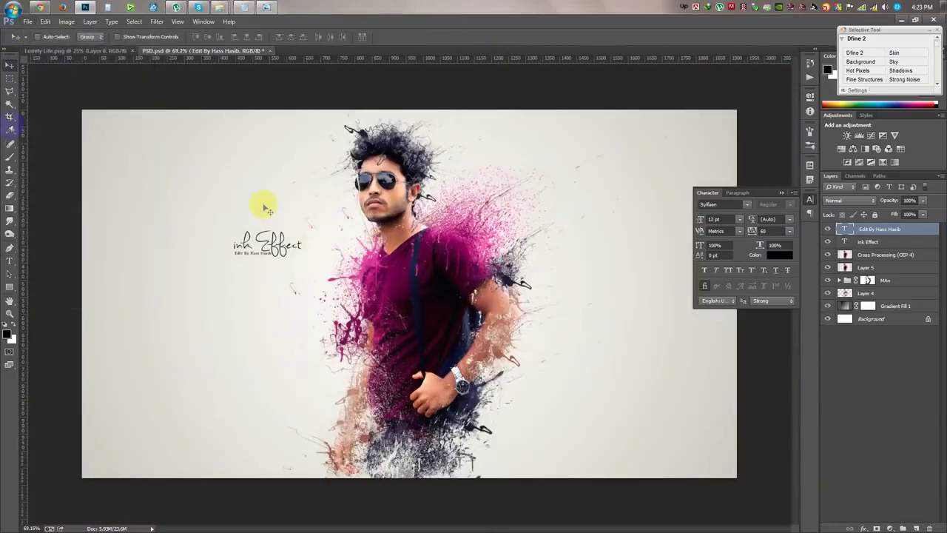